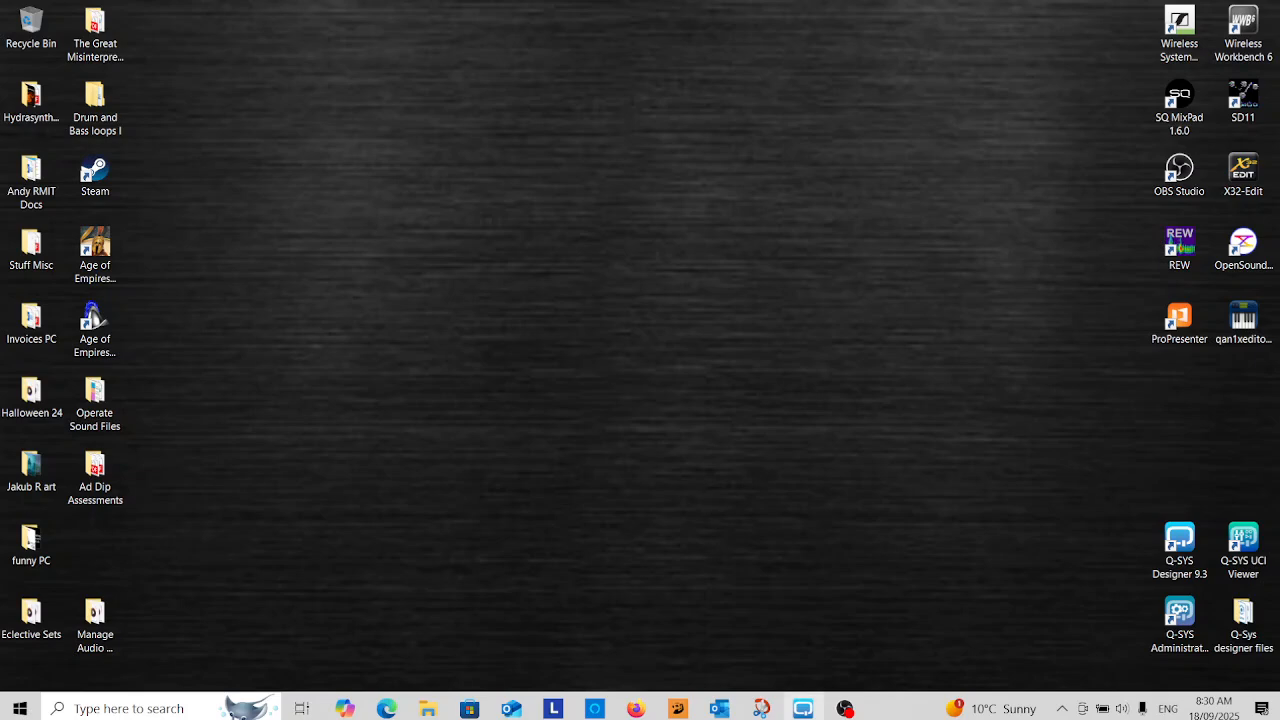
Switch to Q-SYS Designer, open the Interface 1 layout and start emulating the design.
click(801, 709)
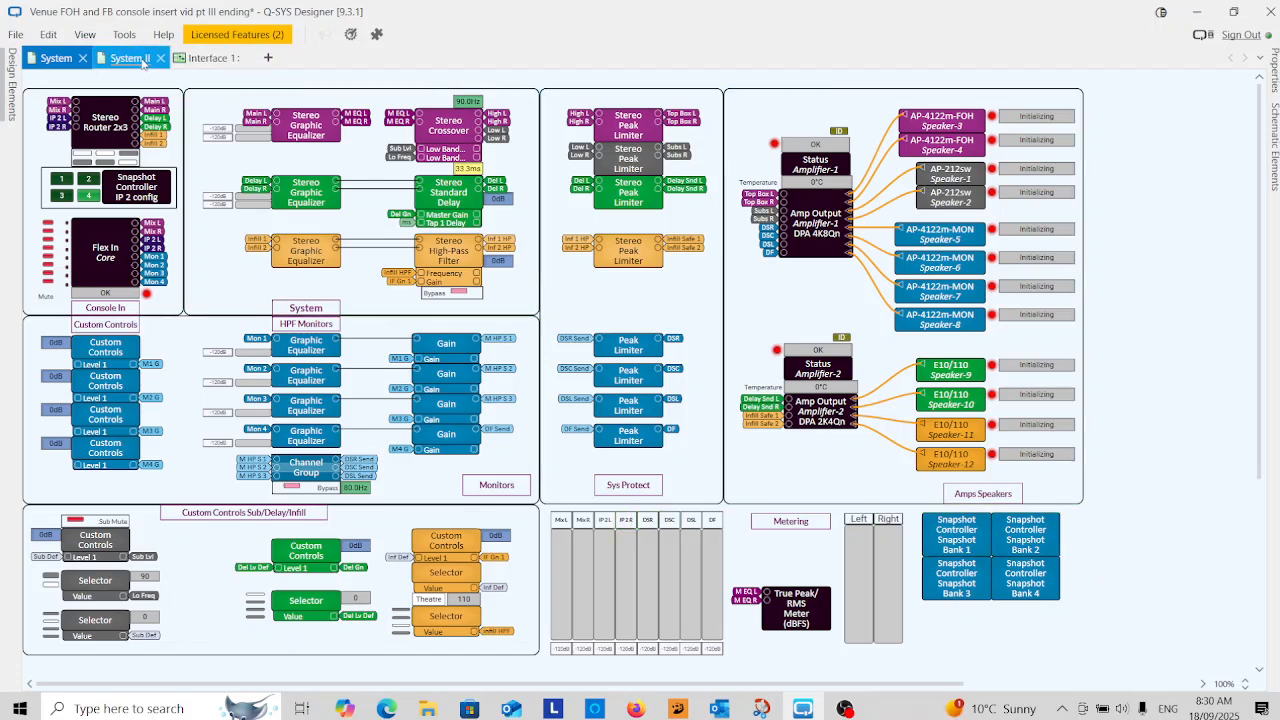
click(214, 60)
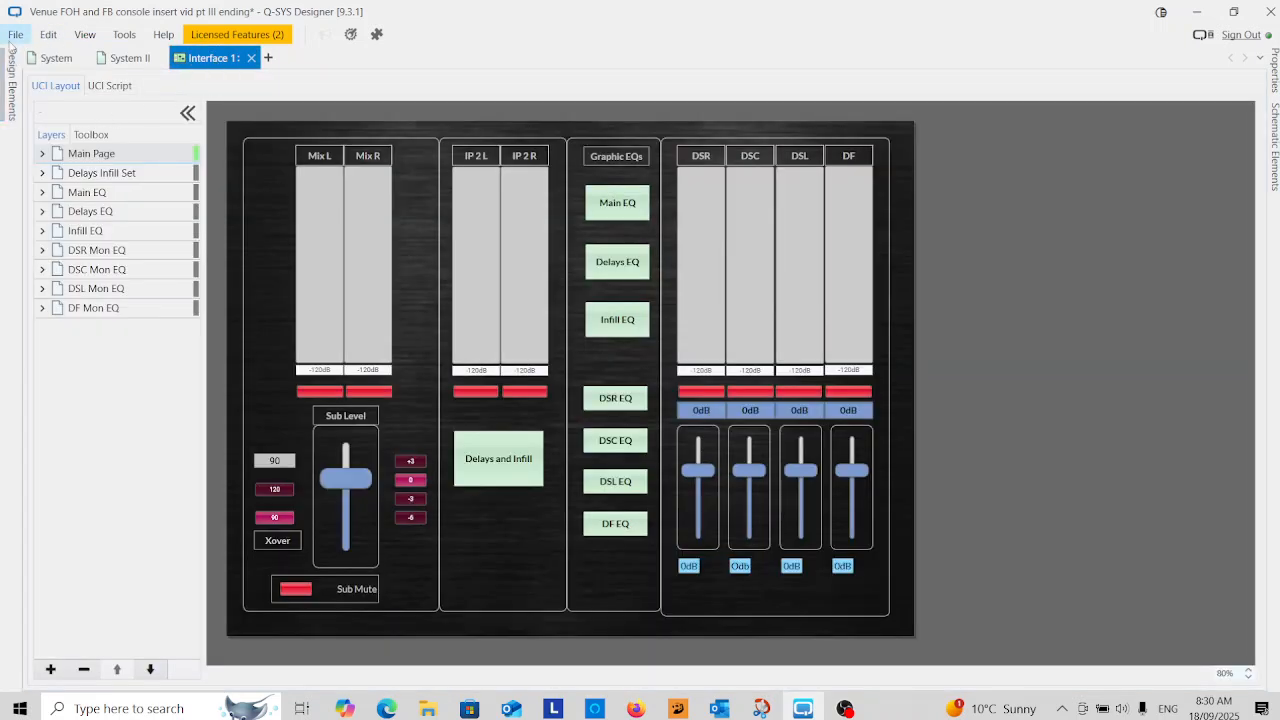
click(16, 34)
click(58, 238)
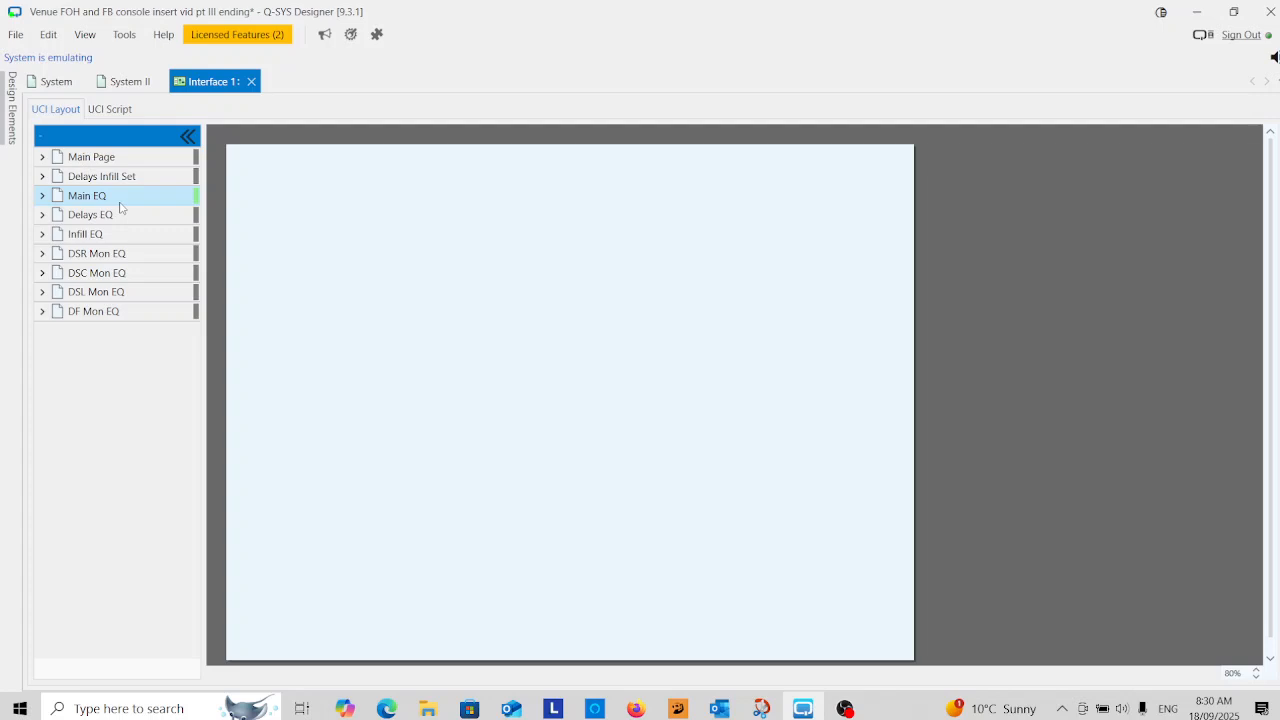
Show the Delay Set layer of the Delays Infill Set page and recall the User delay preset.
click(127, 178)
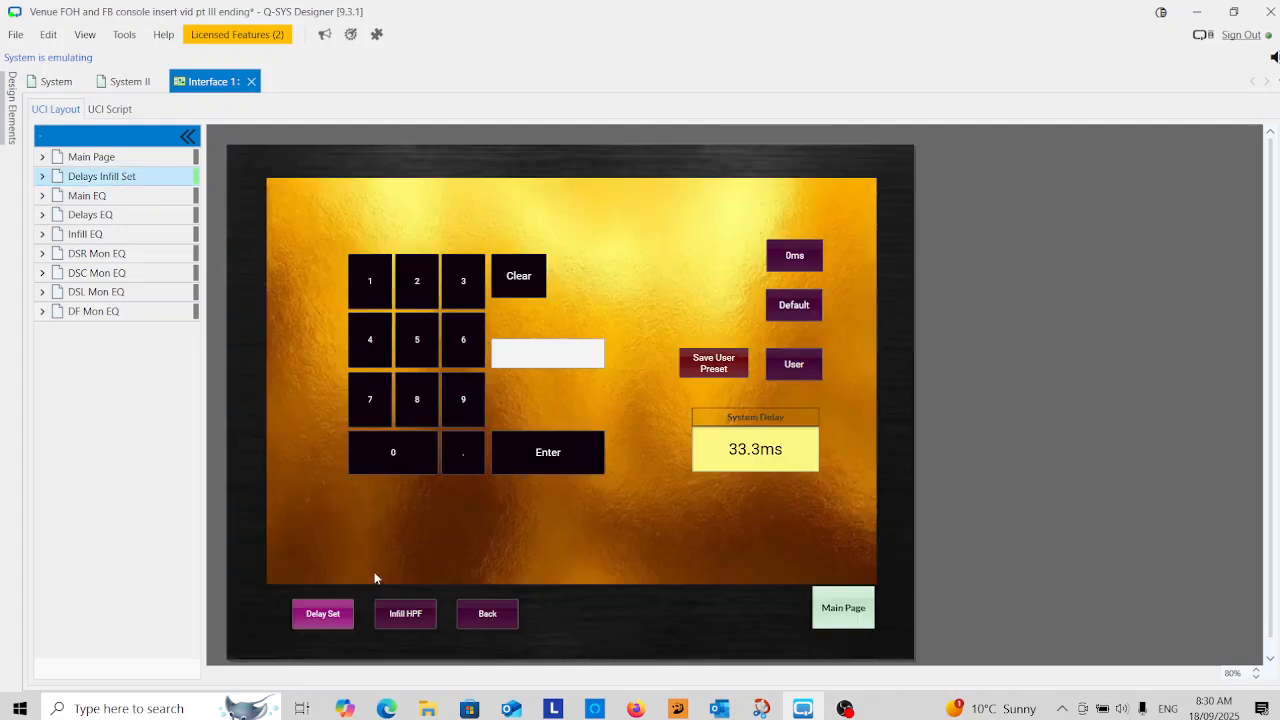
click(512, 621)
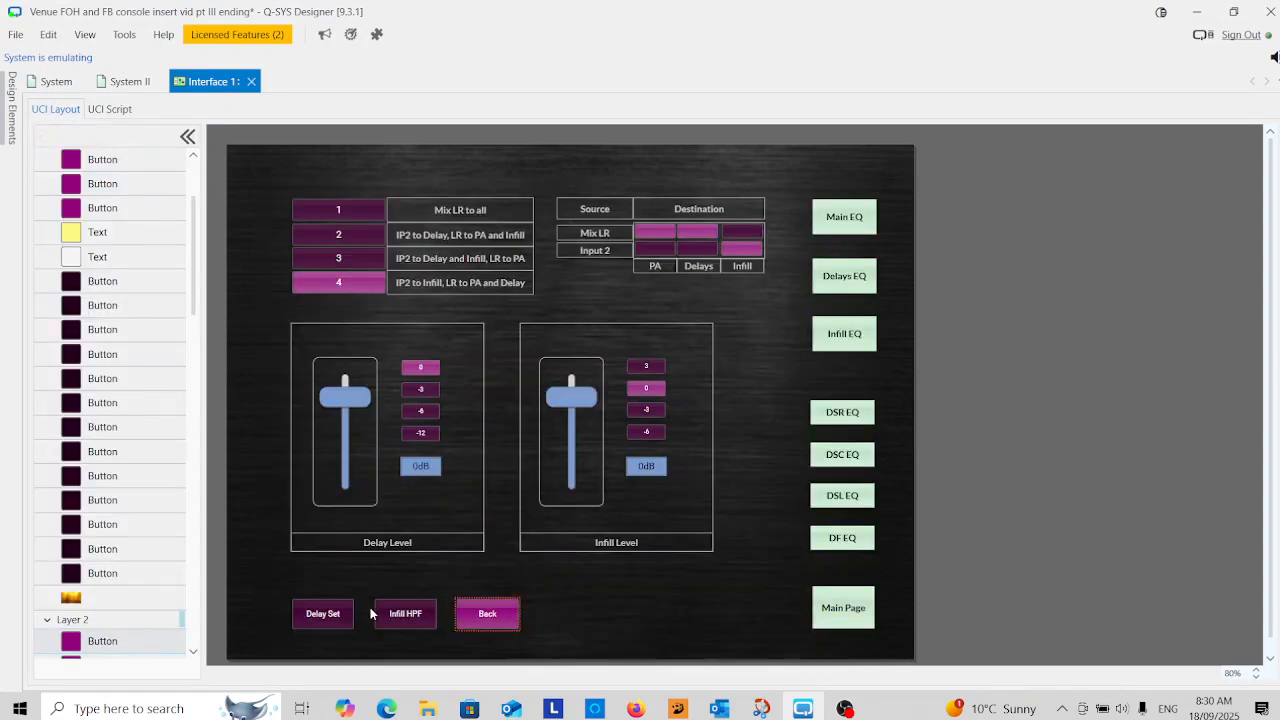
click(322, 616)
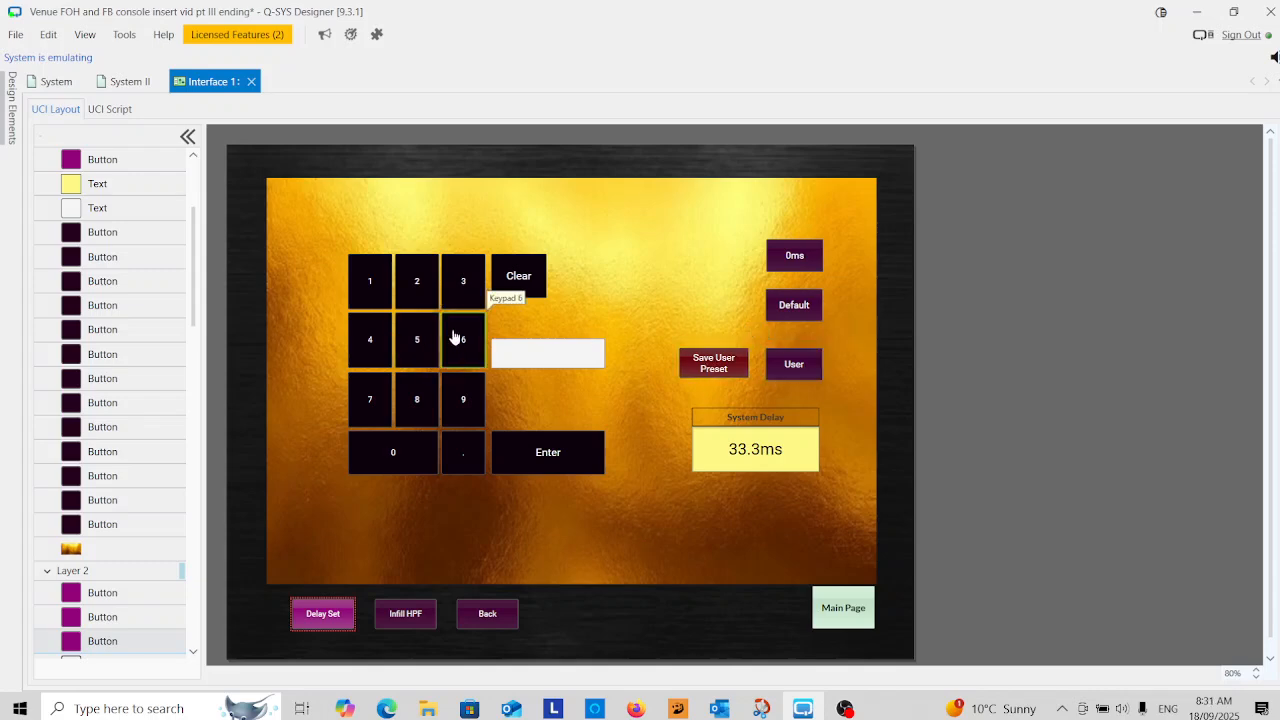
click(797, 375)
click(795, 370)
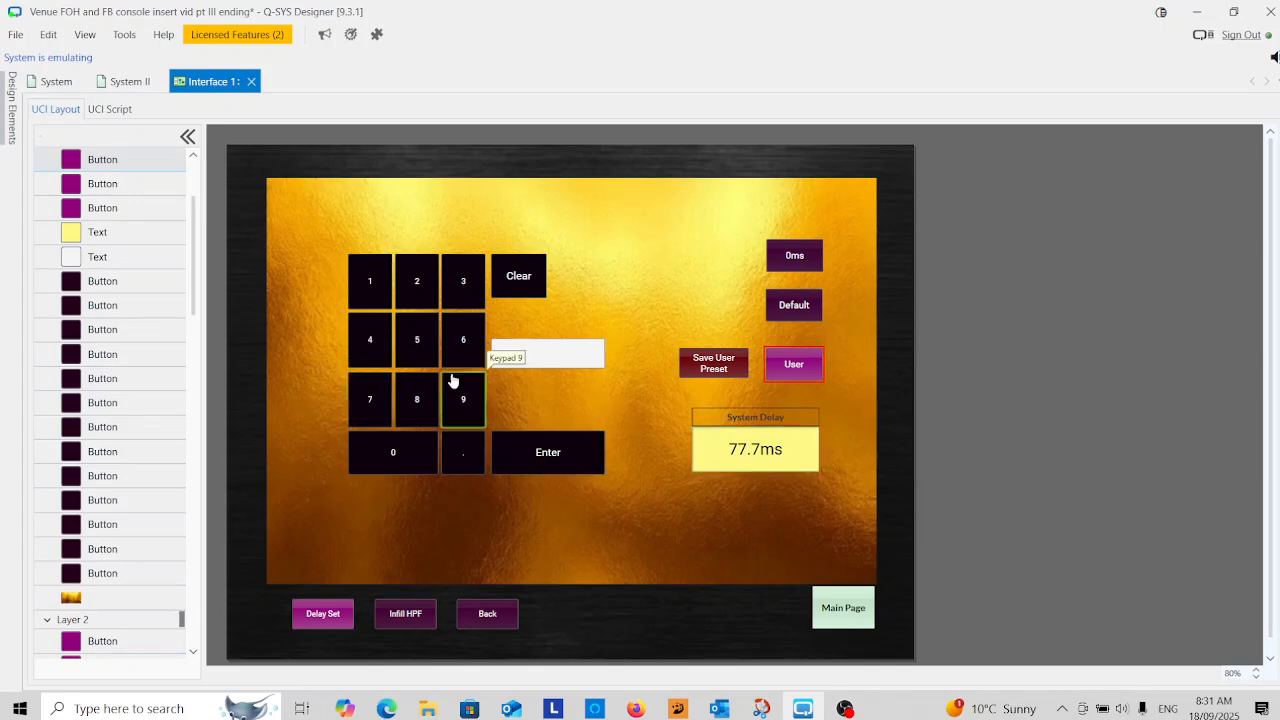
Set the system delay to 44.4 ms with the on-page keypad and save it as the user preset.
click(371, 349)
click(371, 349)
click(466, 456)
click(371, 345)
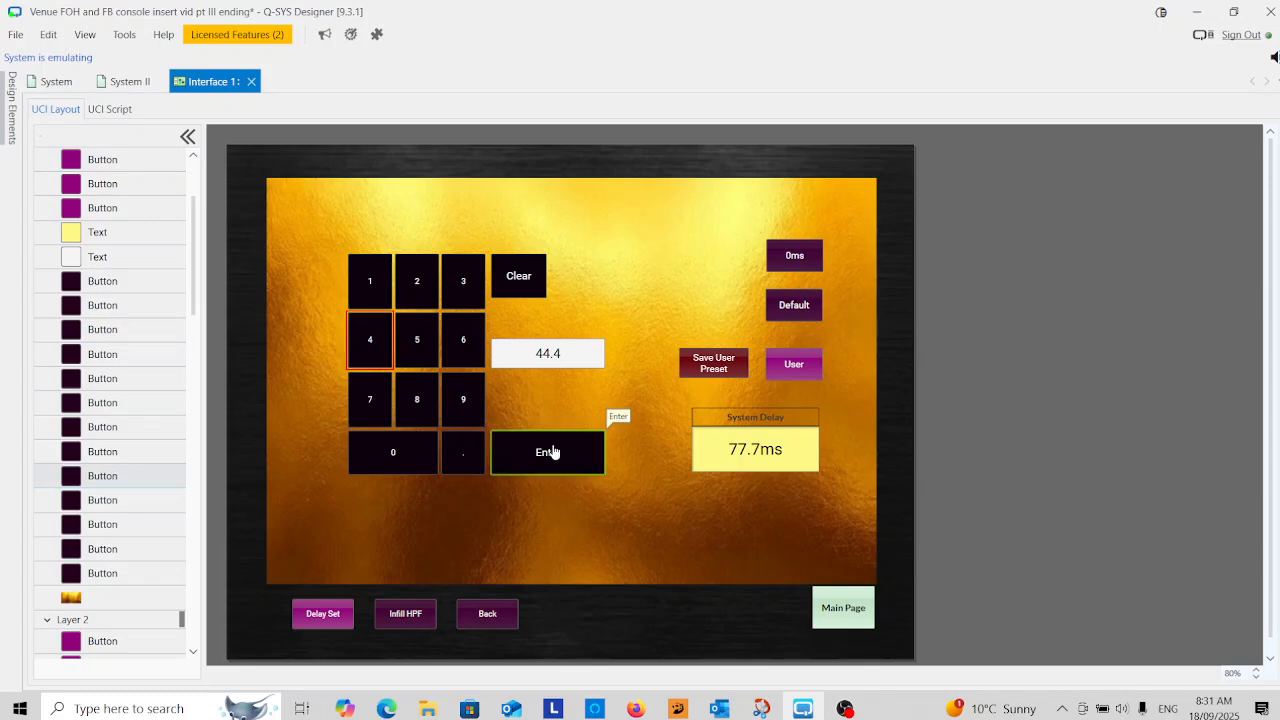
click(546, 452)
click(714, 363)
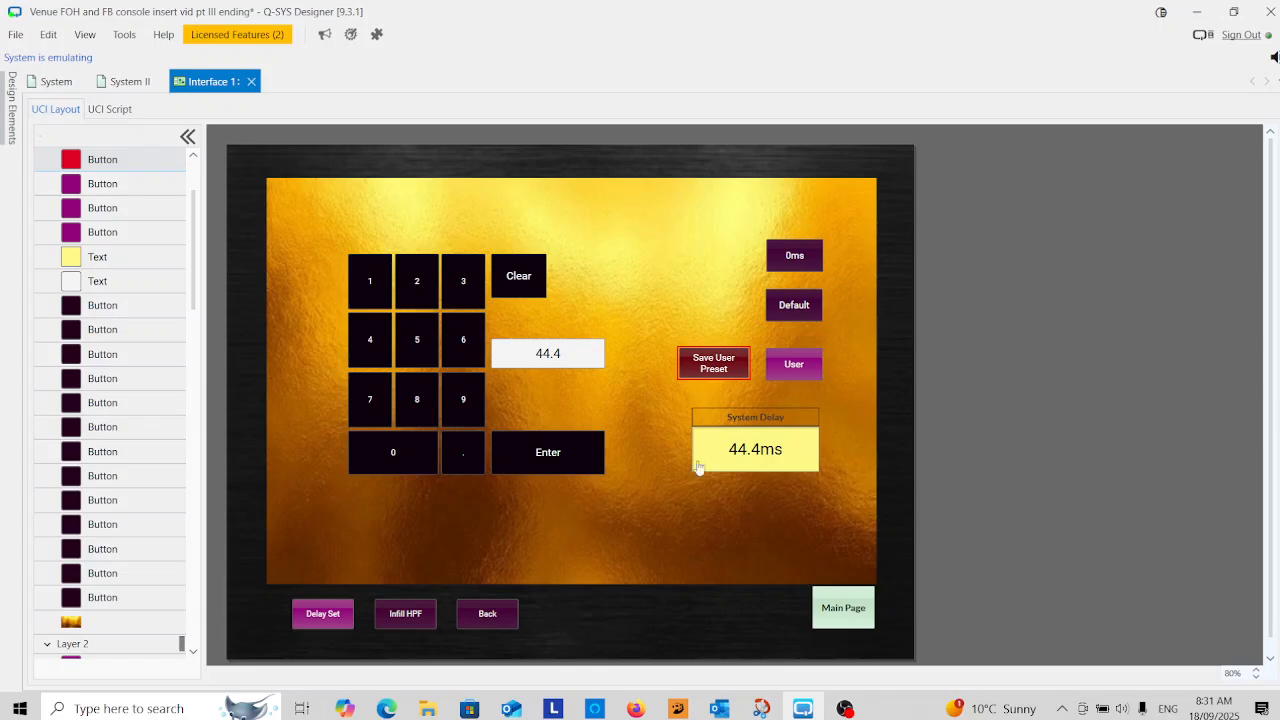
click(646, 403)
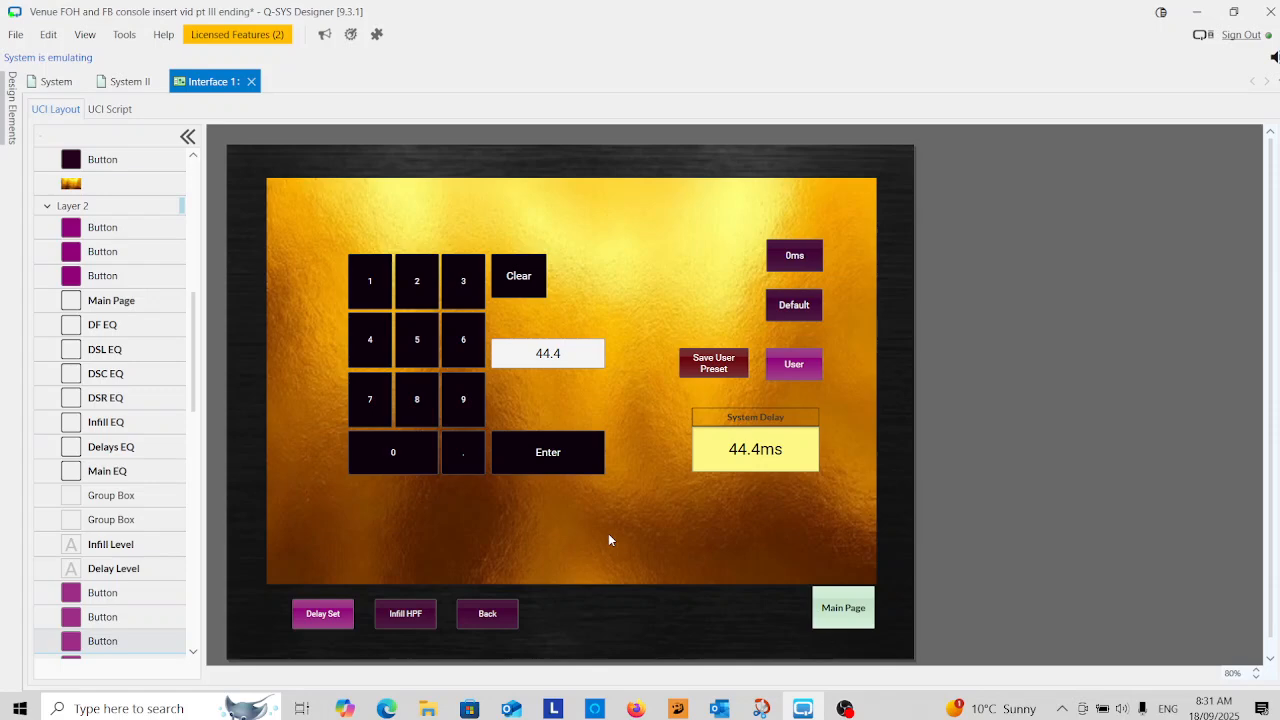
Stop the emulation and set the mode of the "reset ms" Snapshot Controller on System II to WriteProtect.
click(16, 34)
click(80, 263)
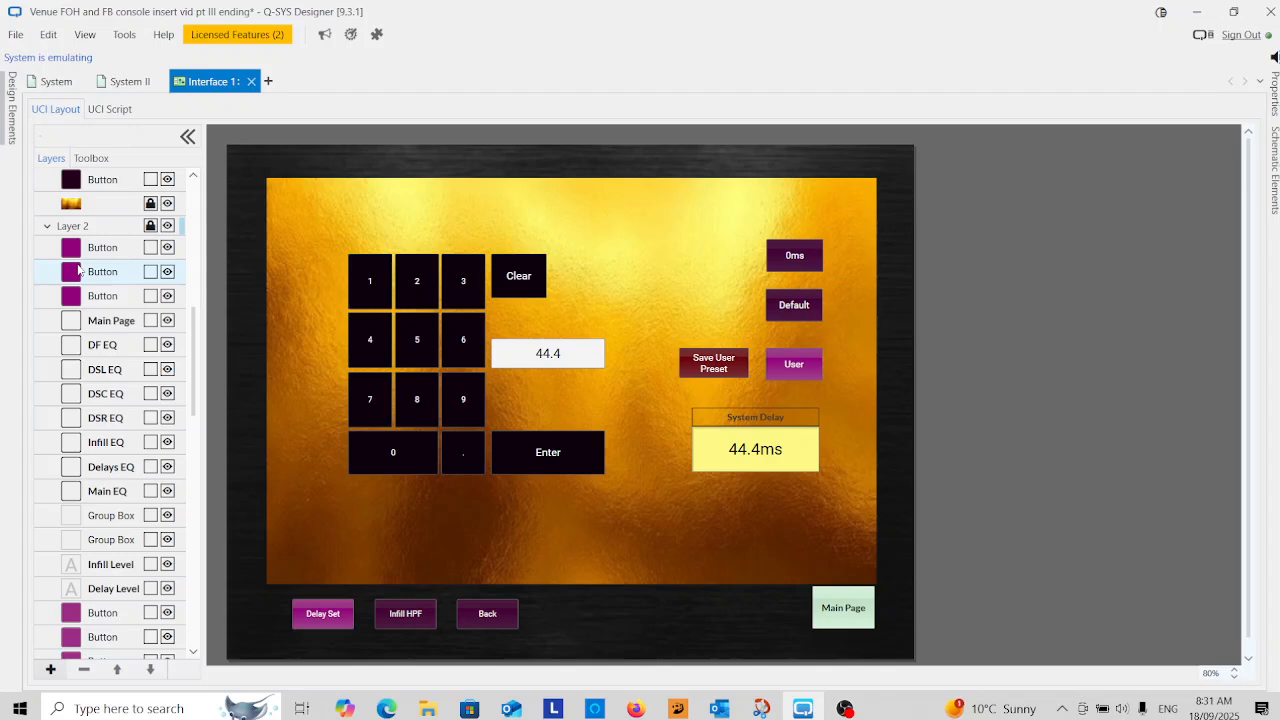
click(121, 61)
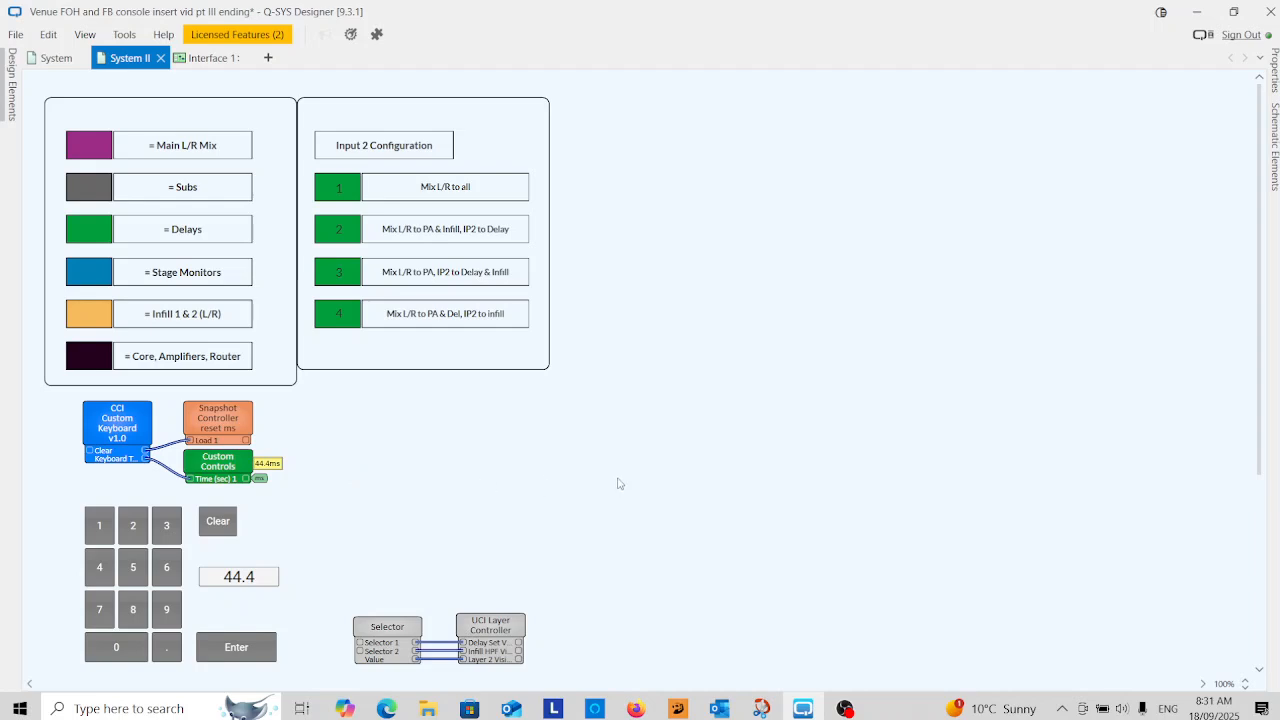
click(1274, 78)
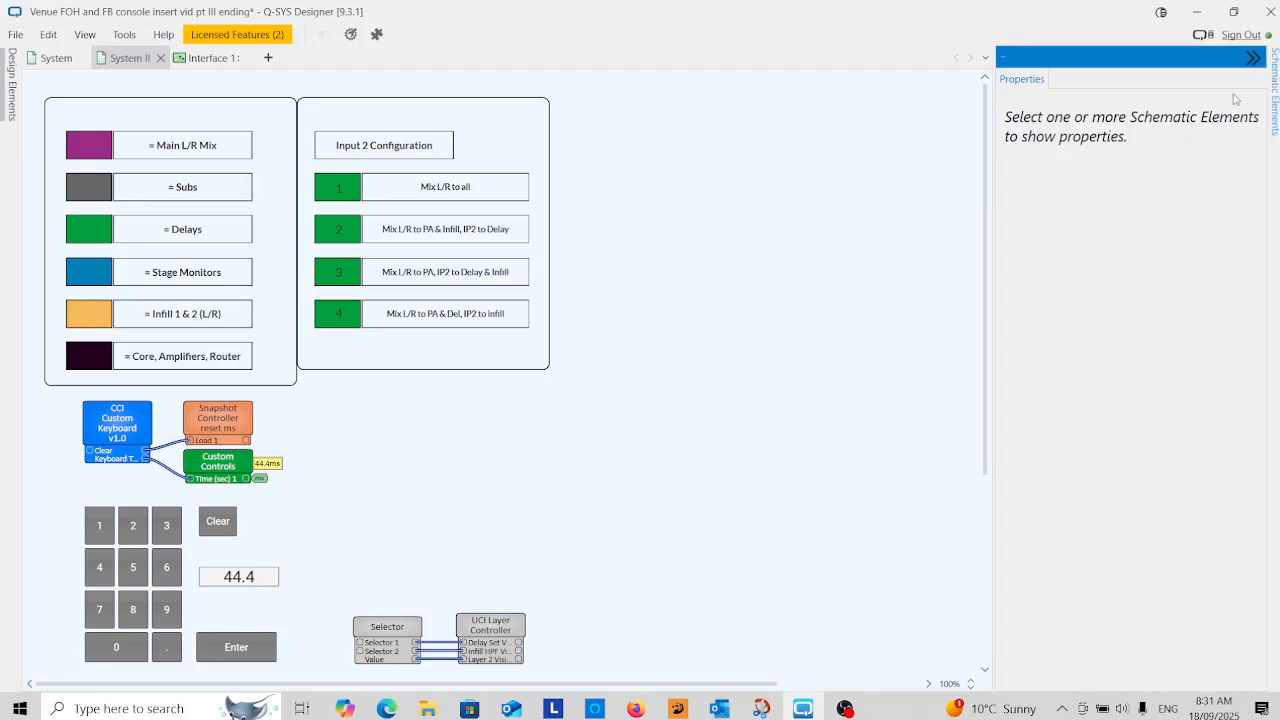
click(225, 422)
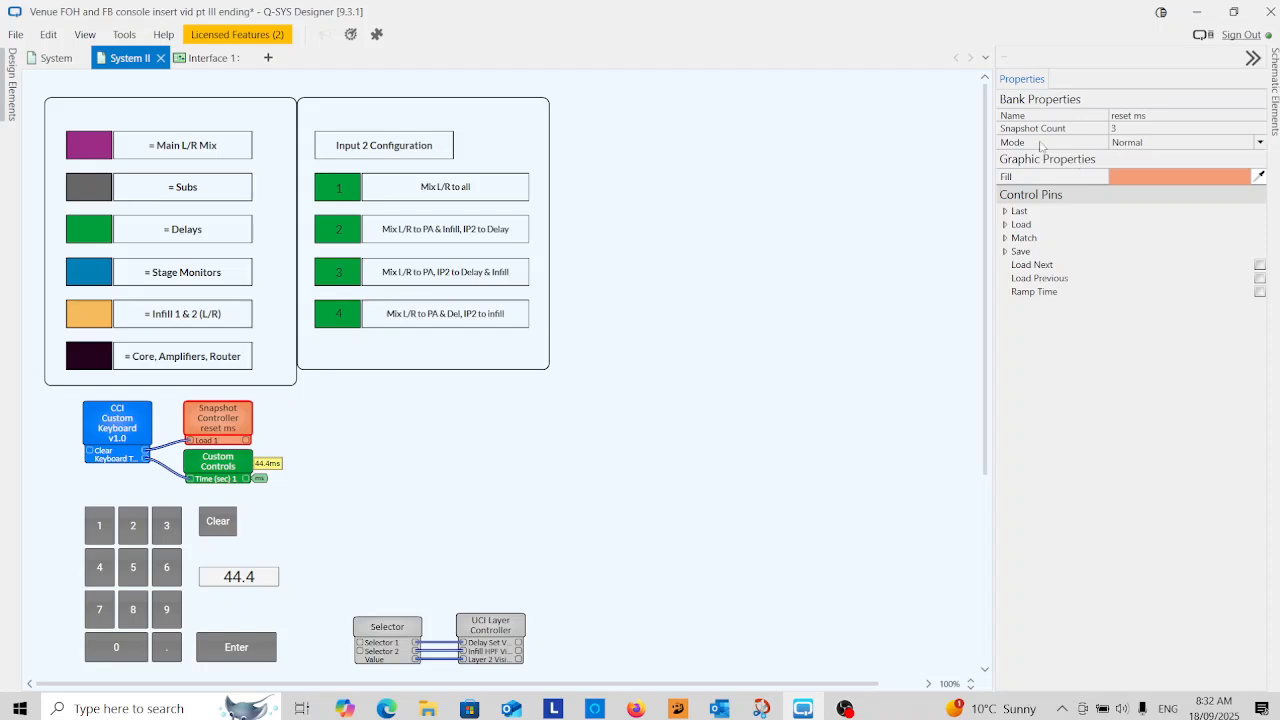
click(1163, 143)
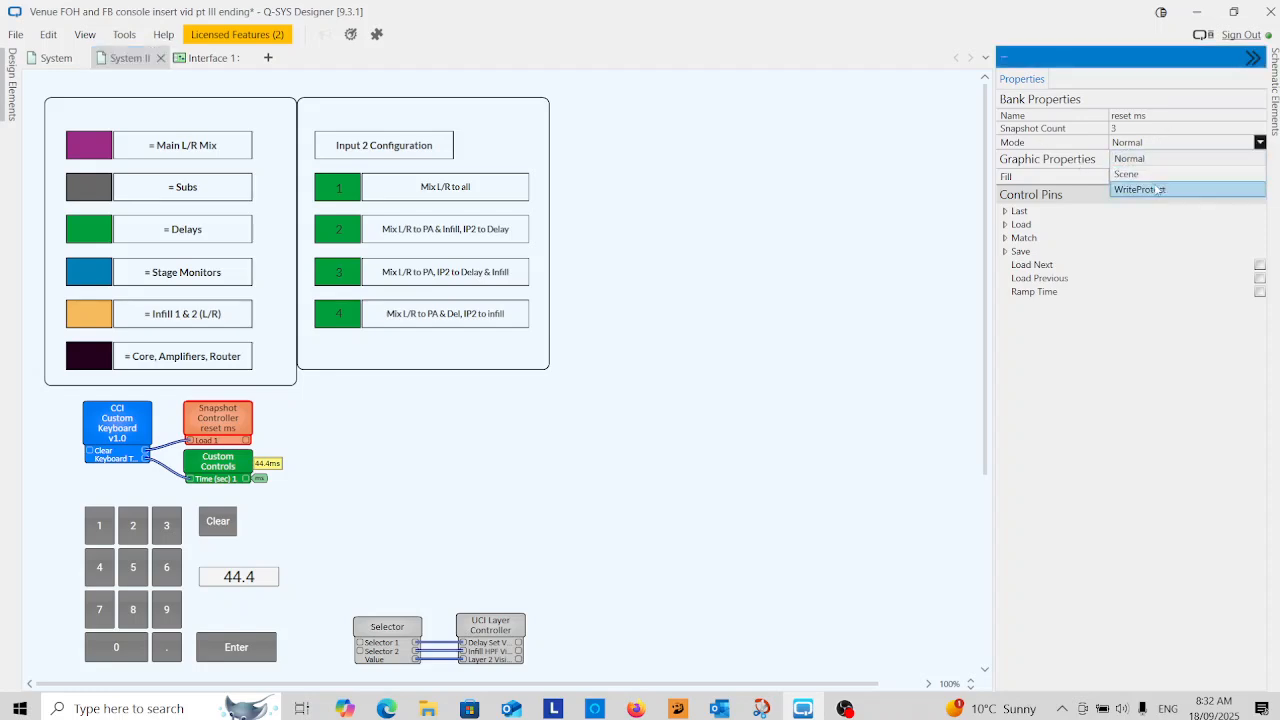
click(1157, 190)
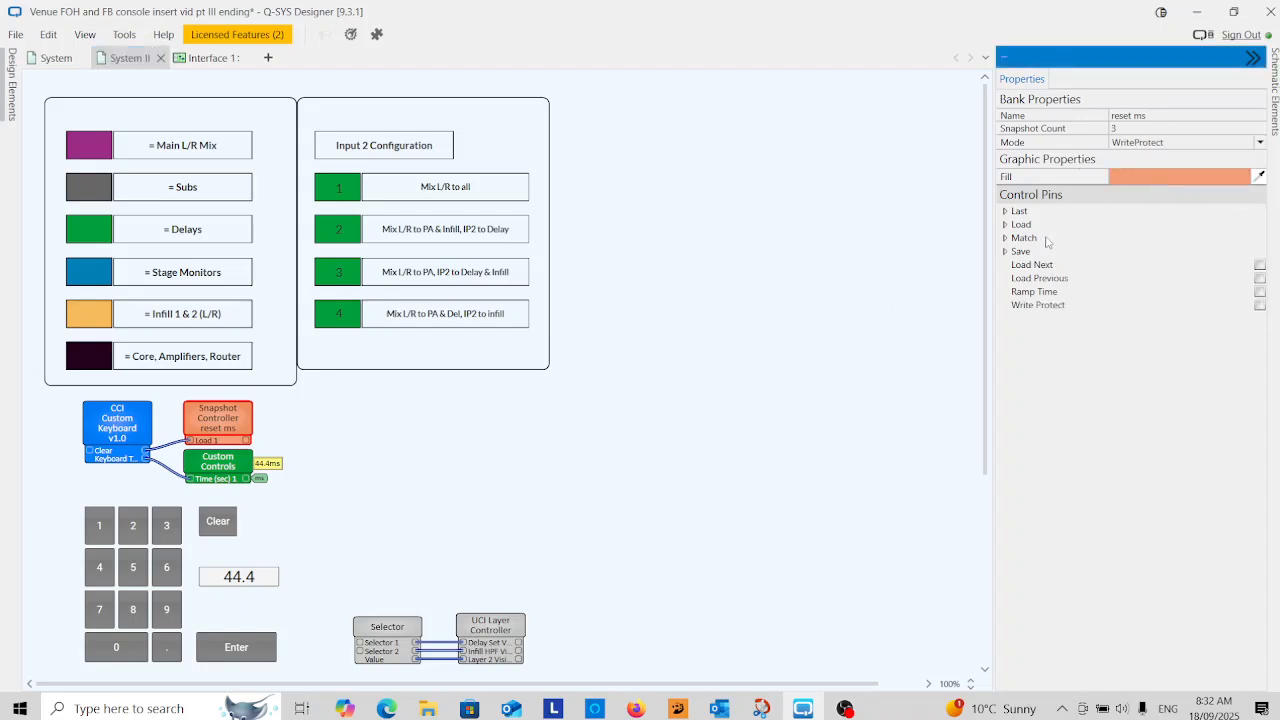
Open the control window of the "reset ms" Snapshot Controller and move it to the empty area beside the blocks.
double_click(218, 425)
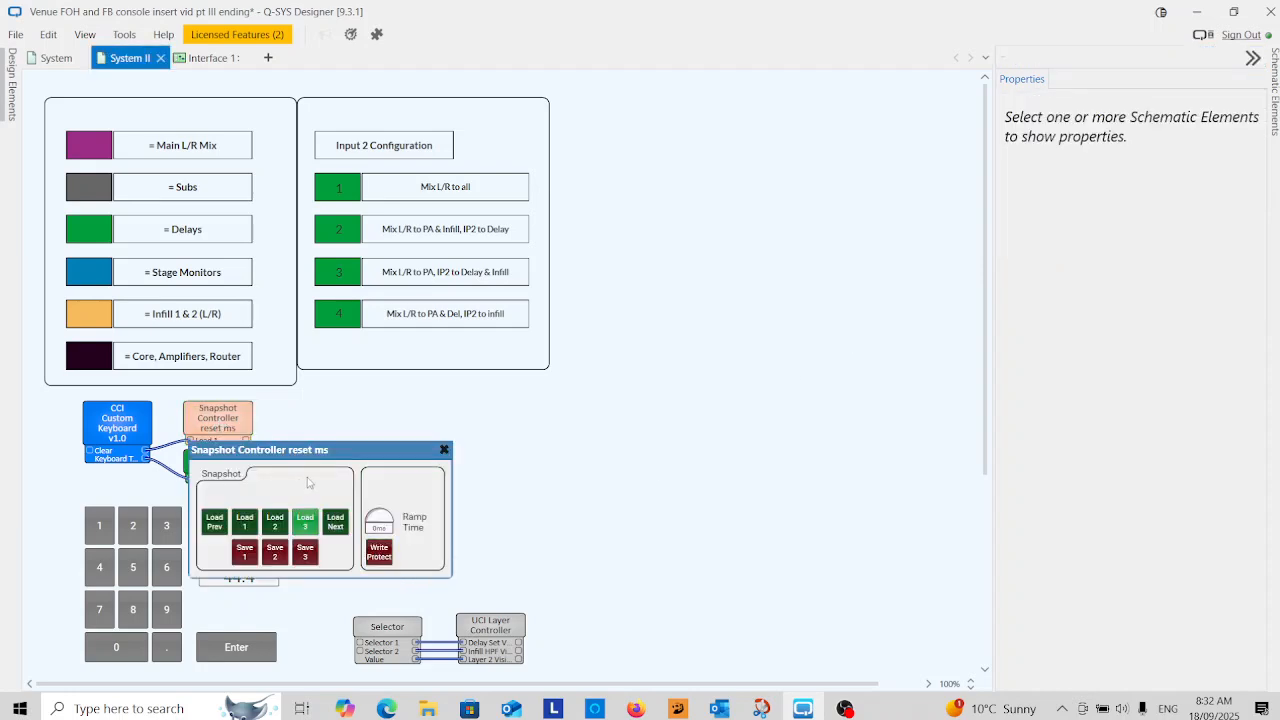
drag(365, 443, 727, 385)
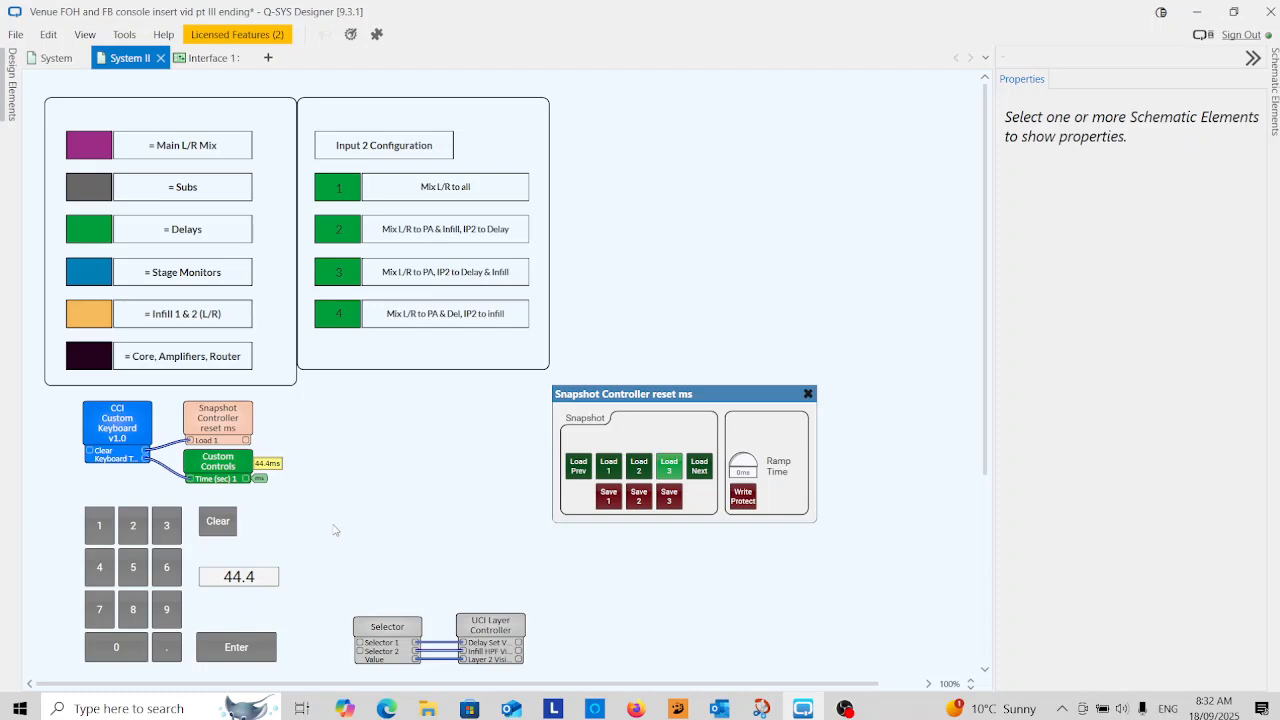
Nudge the green Custom Controls block down slightly and enable the Write Protect control pin on the "reset ms" Snapshot Controller.
click(233, 467)
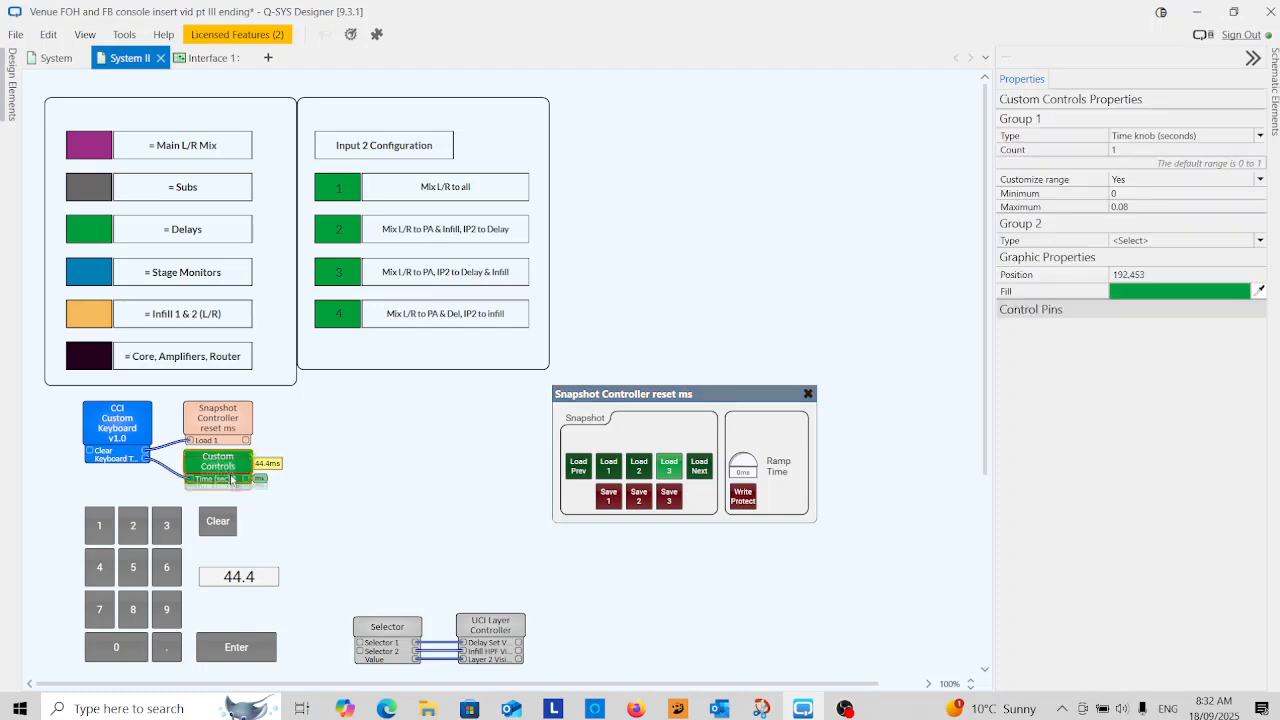
drag(232, 482, 232, 488)
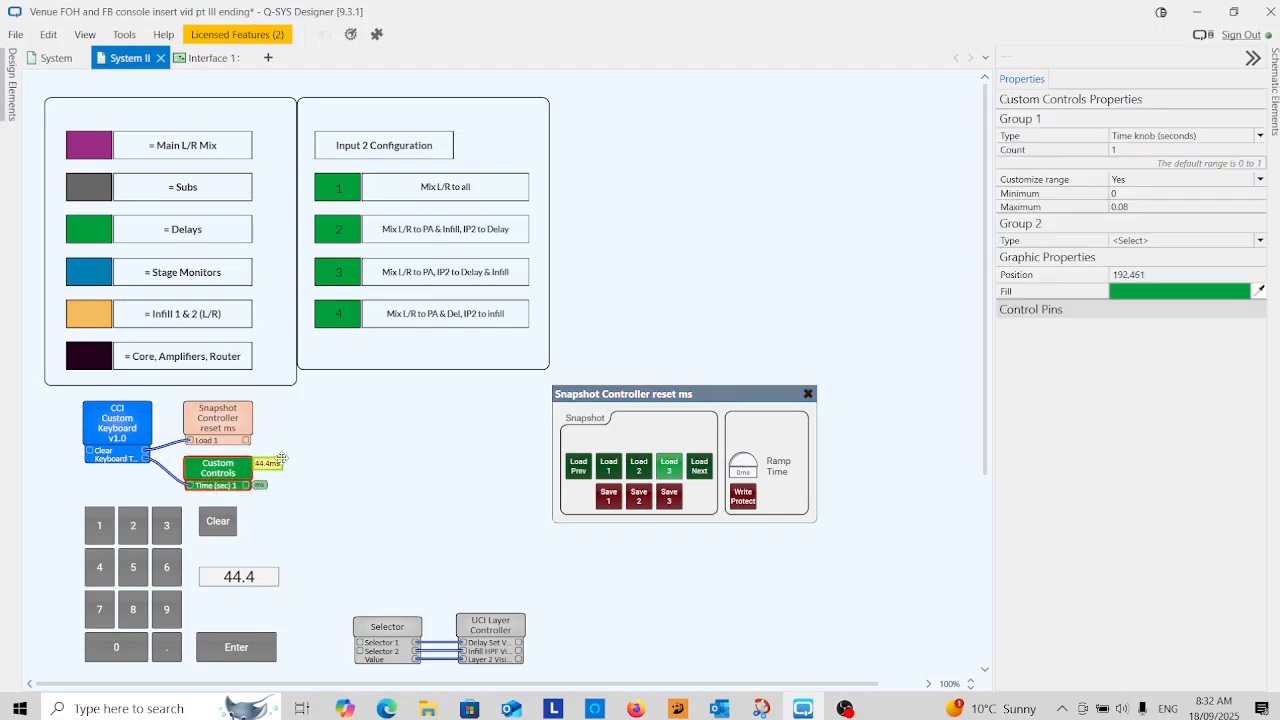
click(225, 427)
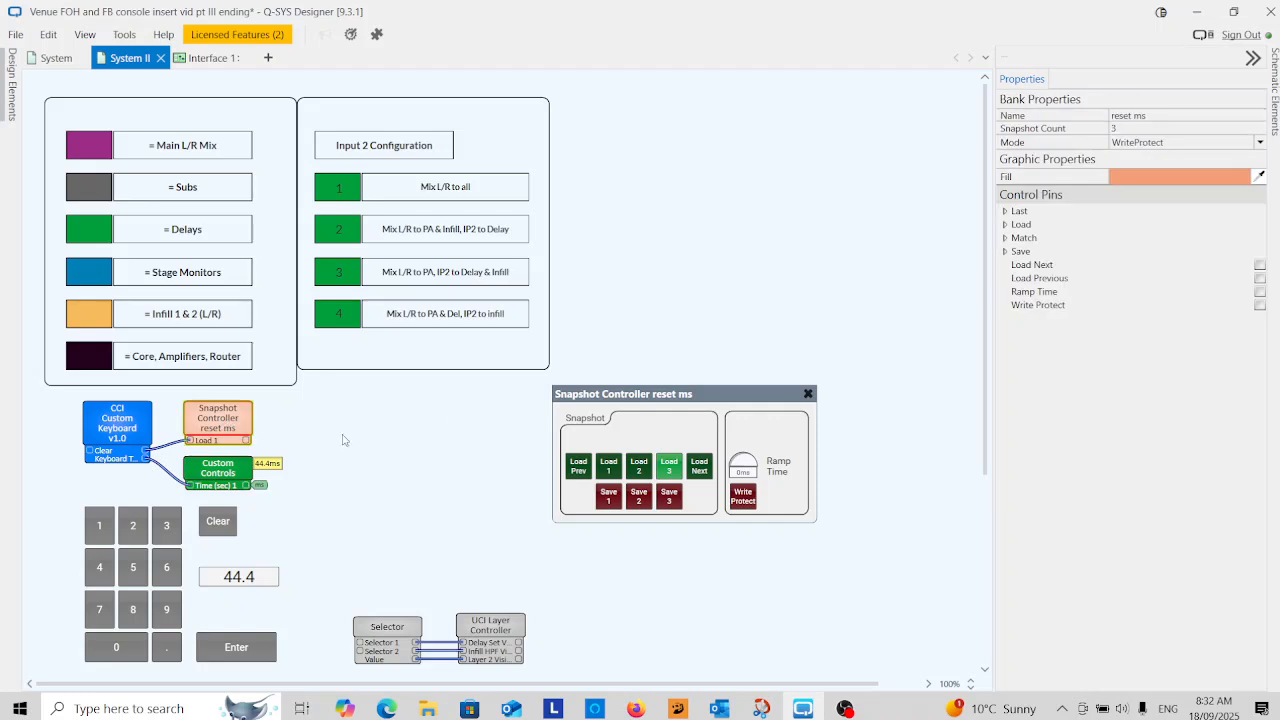
click(1260, 305)
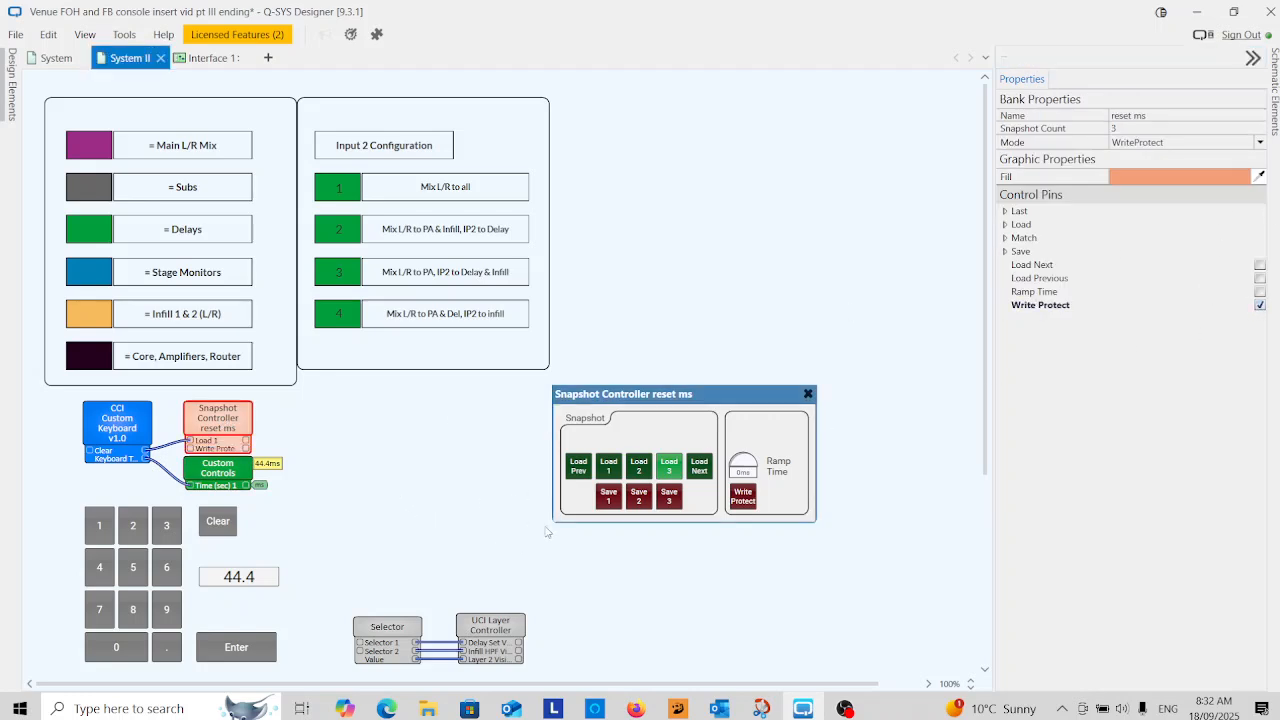
Try to transfer the Write Protect button from the "reset ms" control window to the Delays Infill Set page.
click(203, 59)
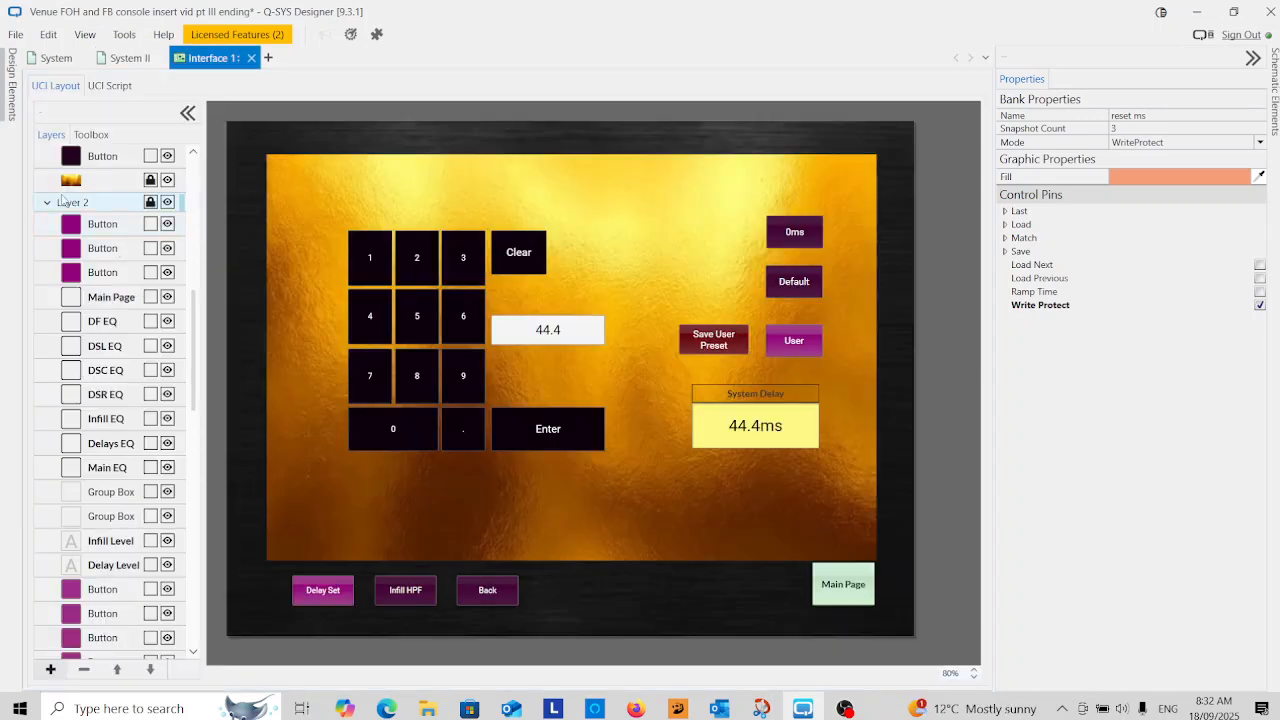
scroll(114, 210, up, 2)
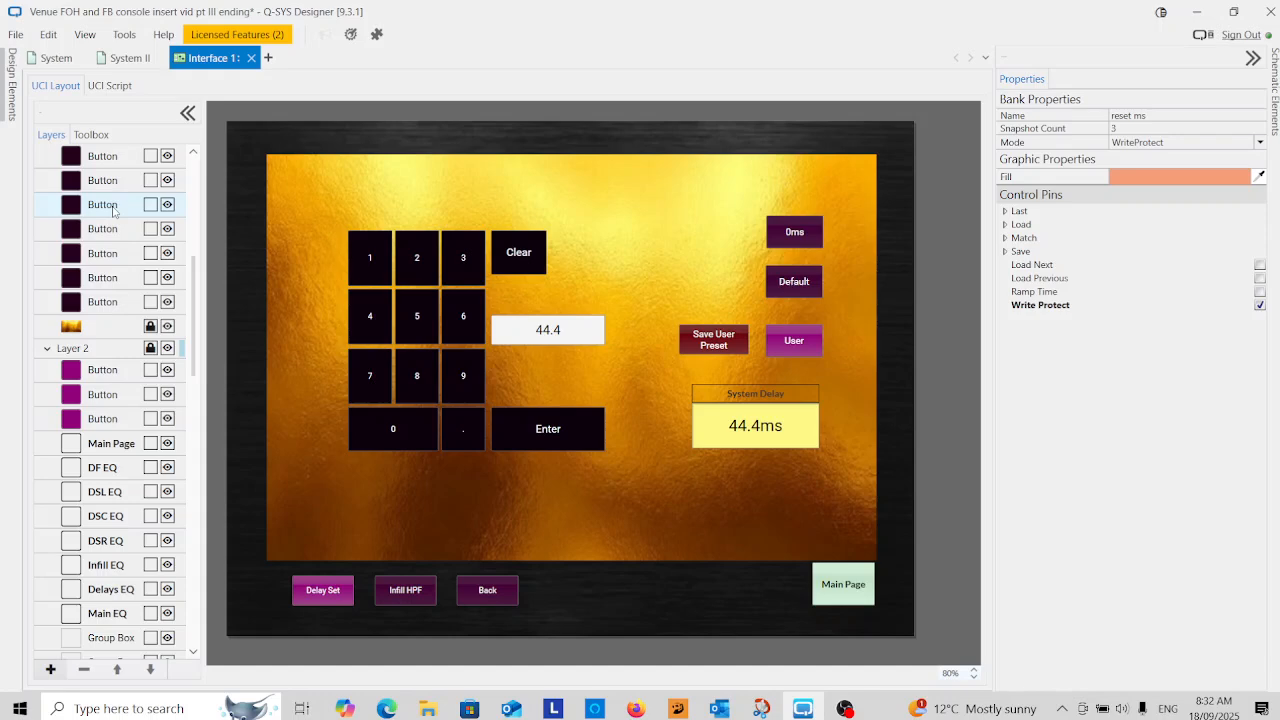
scroll(114, 210, up, 5)
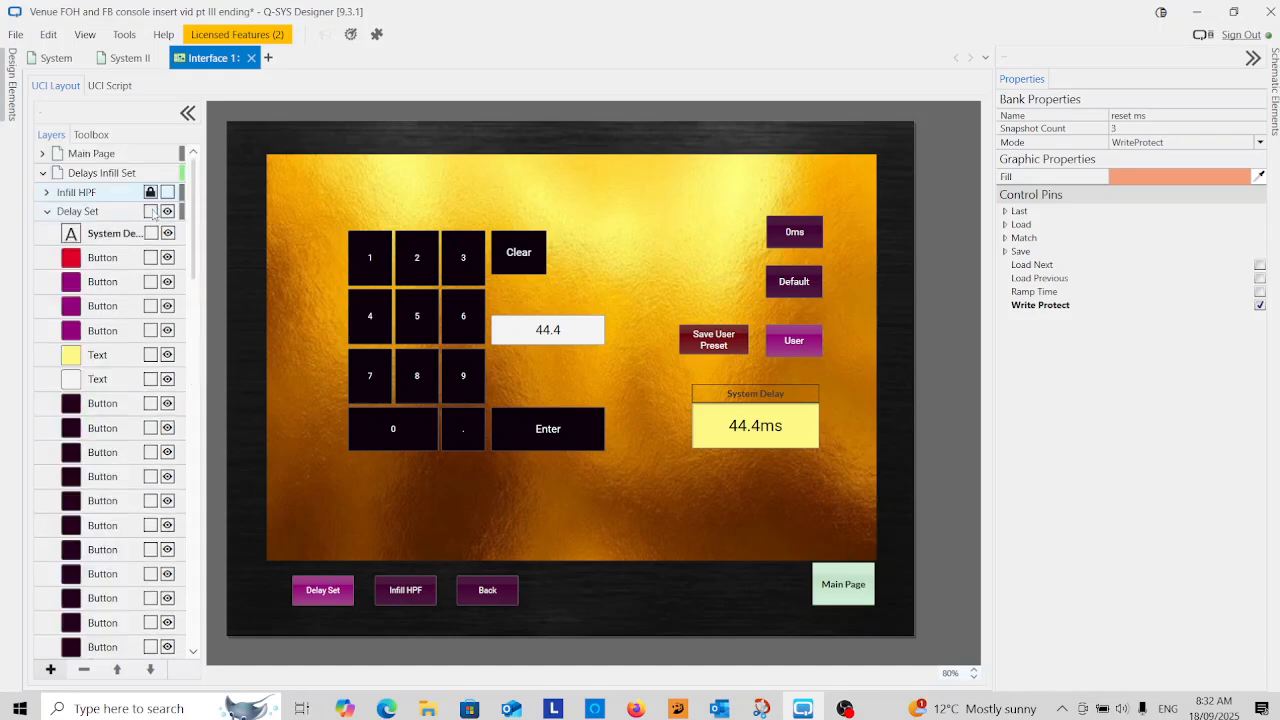
click(137, 61)
drag(745, 502, 695, 302)
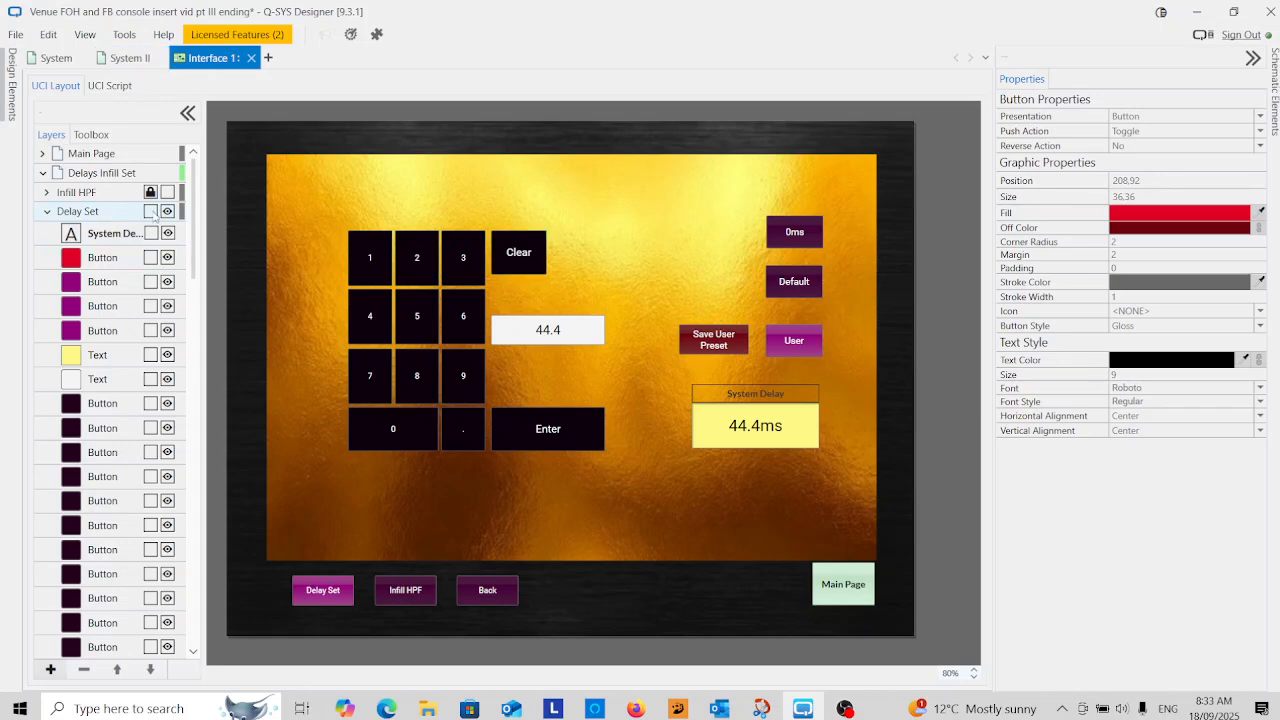
Copy the Write Protect button from the "reset ms" control window and return to the Interface 1 layout.
click(128, 58)
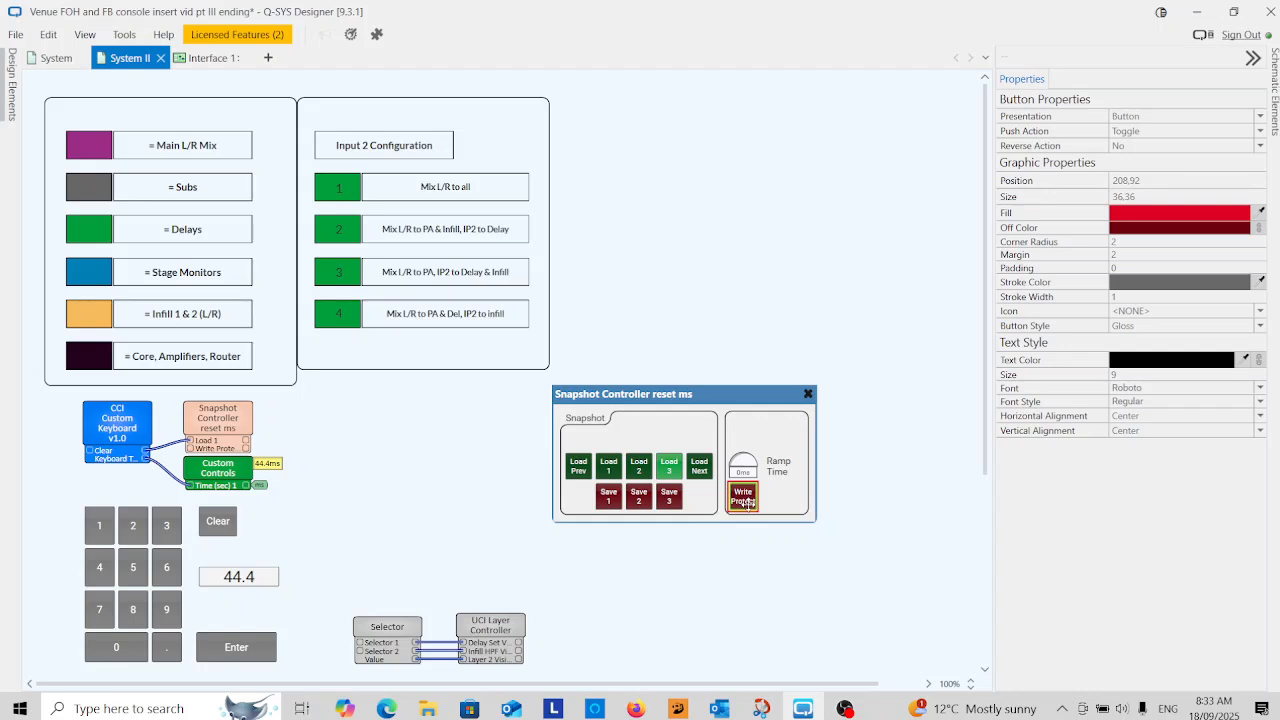
right_click(750, 506)
click(626, 530)
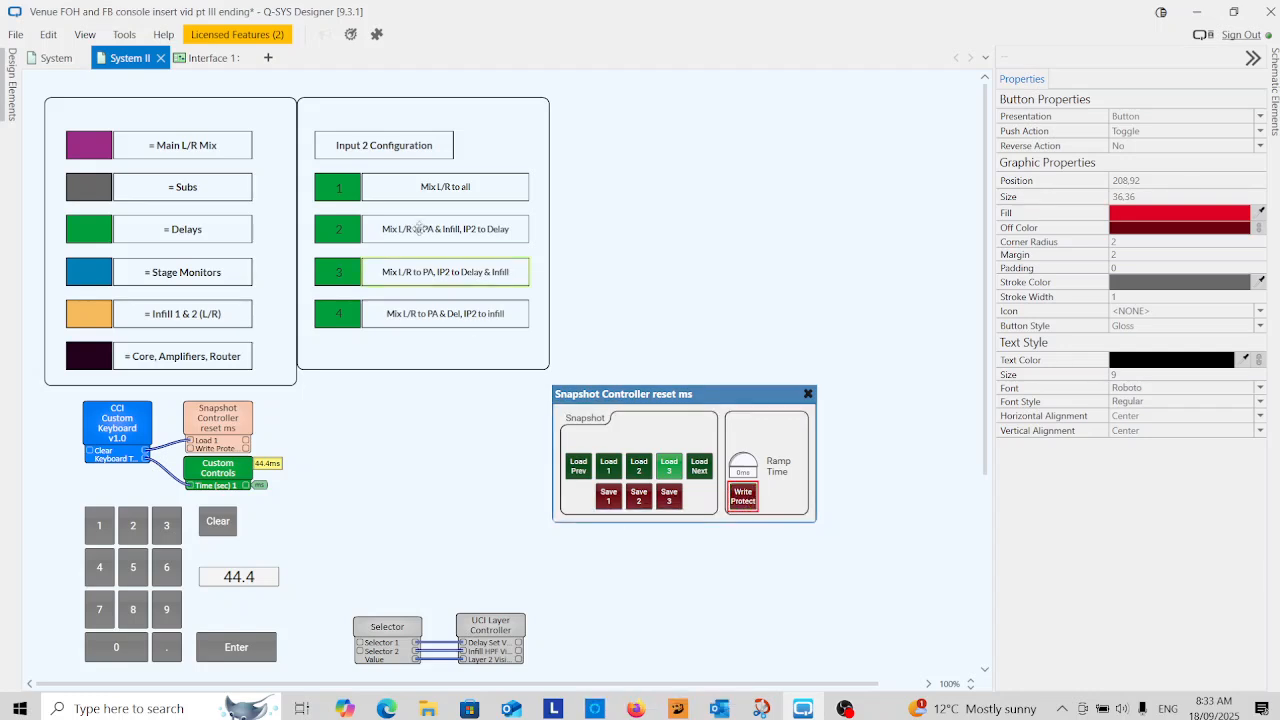
click(208, 58)
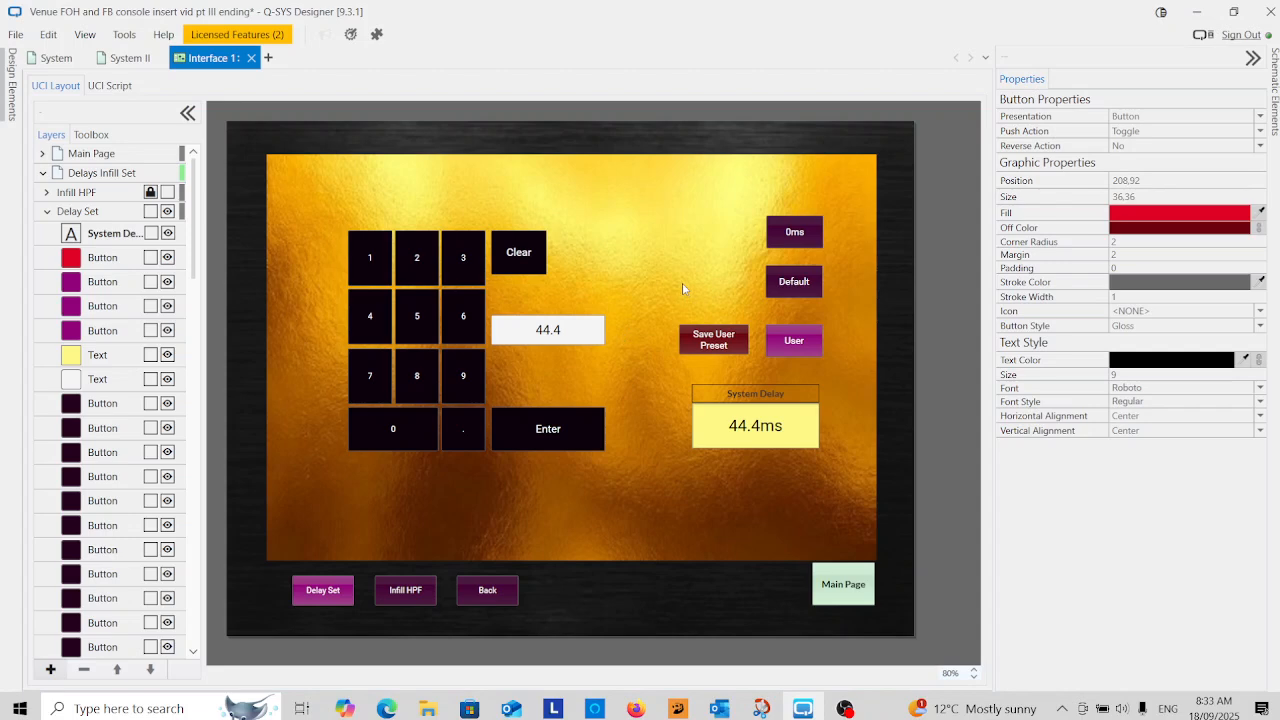
Try to paste the Write Protect button onto the page and to unlock Layer 2.
right_click(682, 288)
click(587, 309)
scroll(140, 404, down, 10)
scroll(140, 404, down, 5)
scroll(138, 404, up, 5)
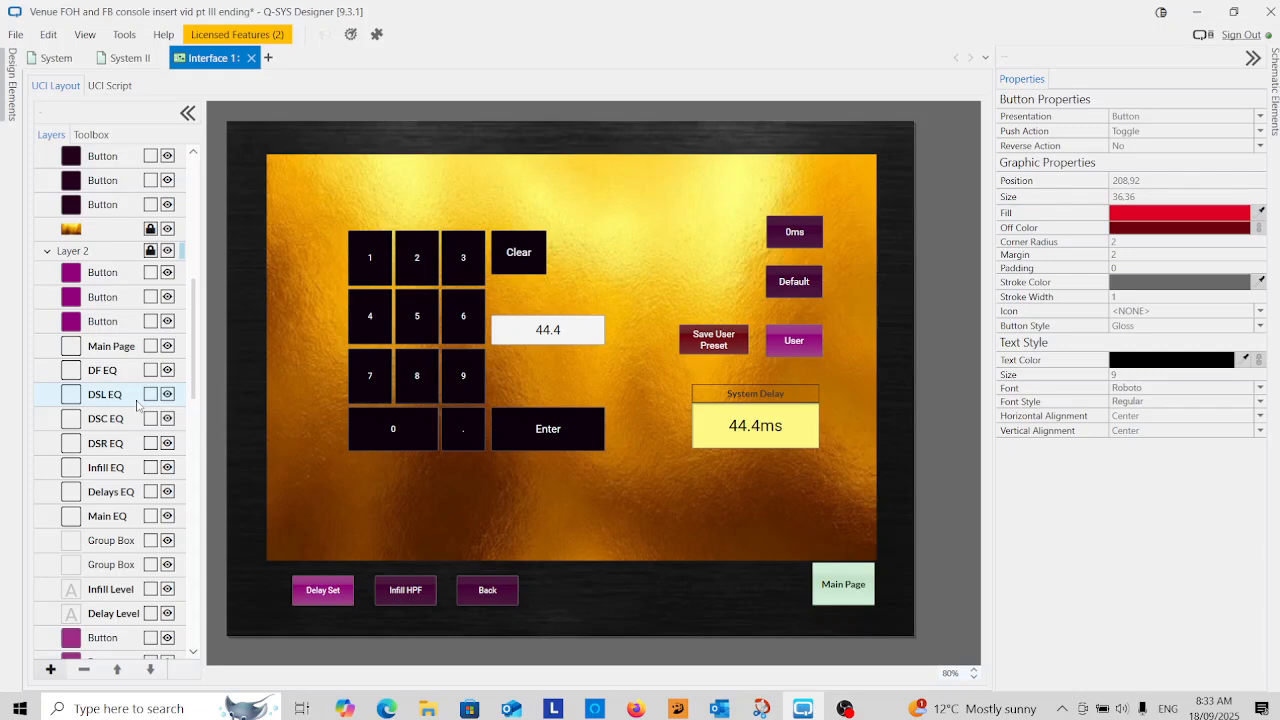
click(150, 251)
scroll(167, 324, up, 3)
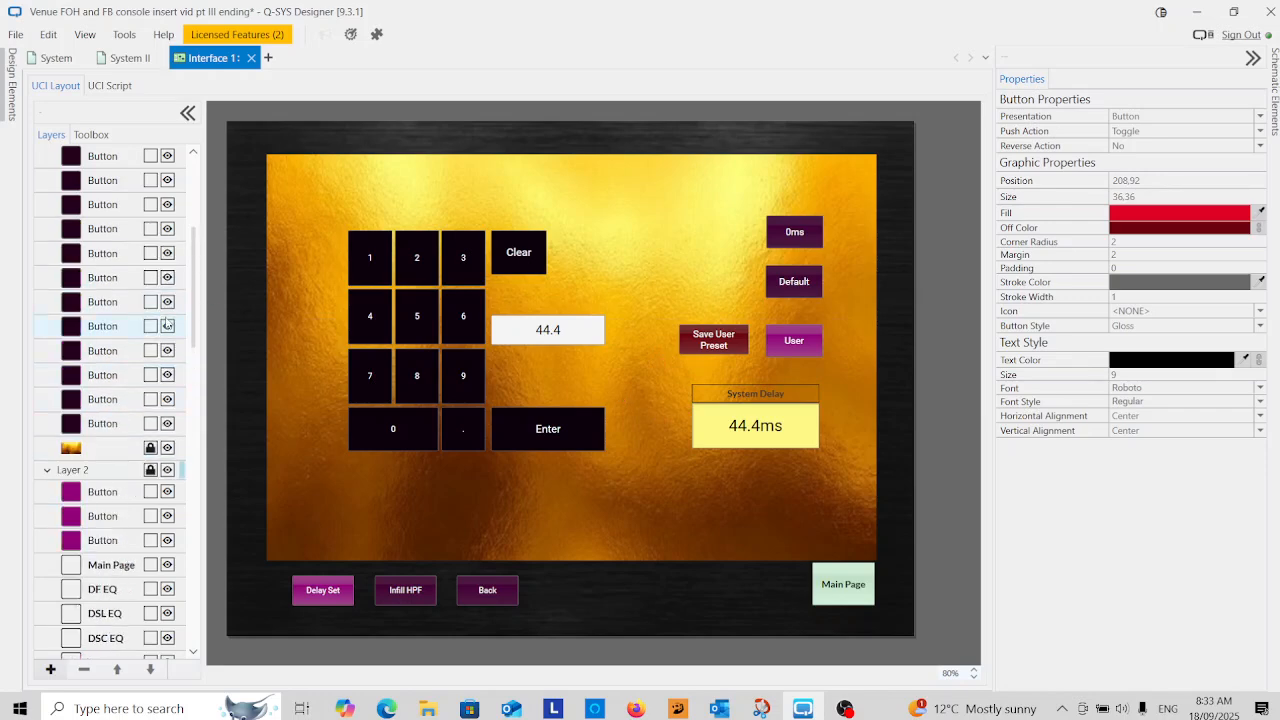
scroll(167, 324, up, 5)
Make Delay Set the active layer, paste the Write Protect button into it and place it just above Save User Preset.
click(103, 213)
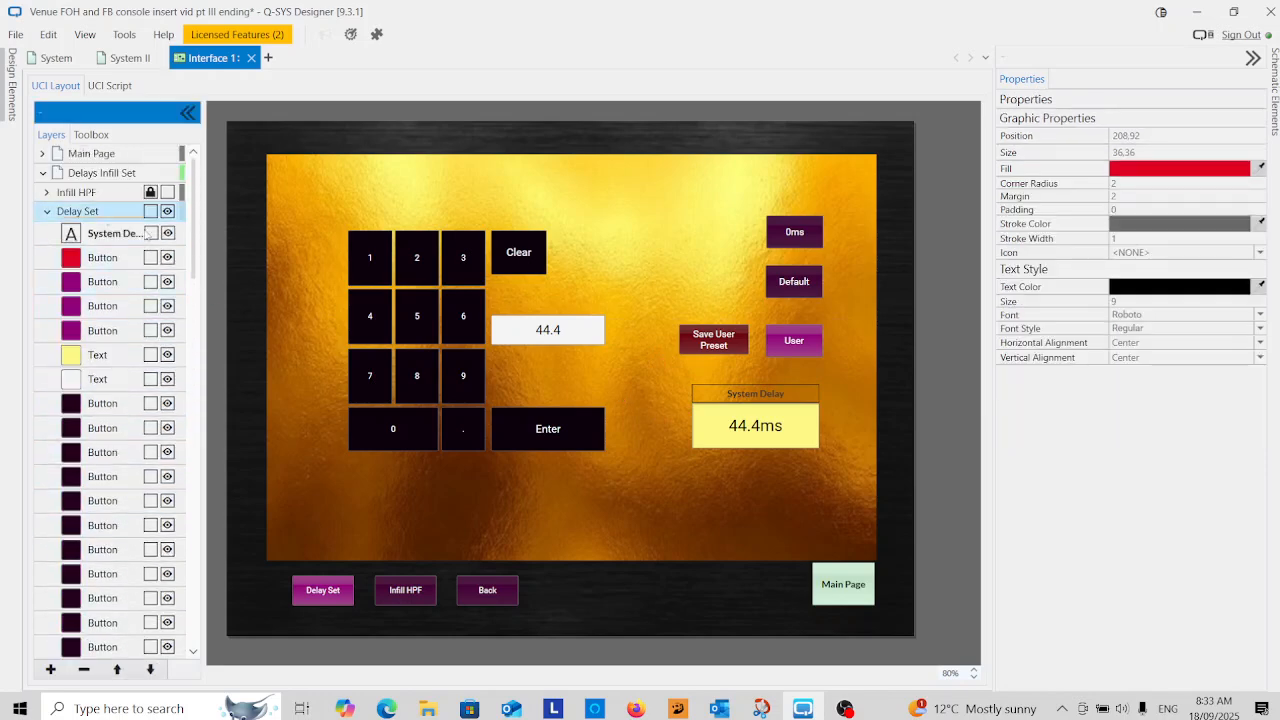
right_click(629, 296)
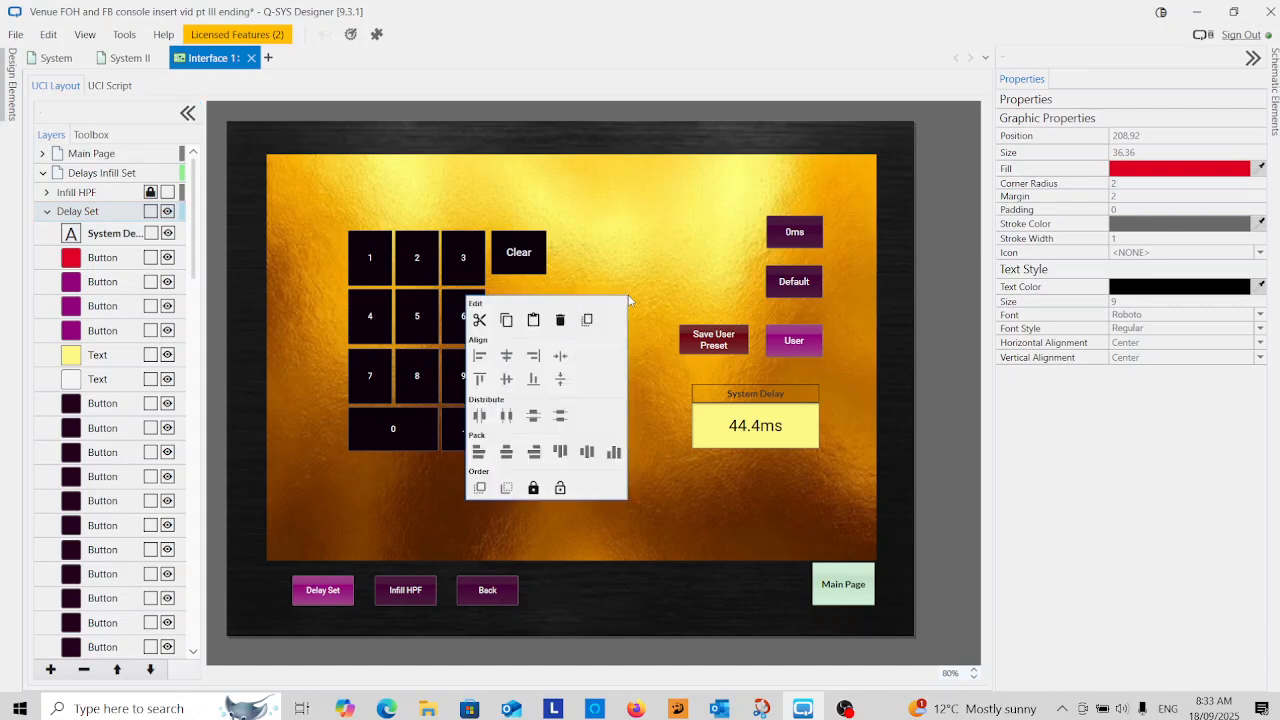
click(534, 318)
drag(651, 302, 680, 298)
click(680, 298)
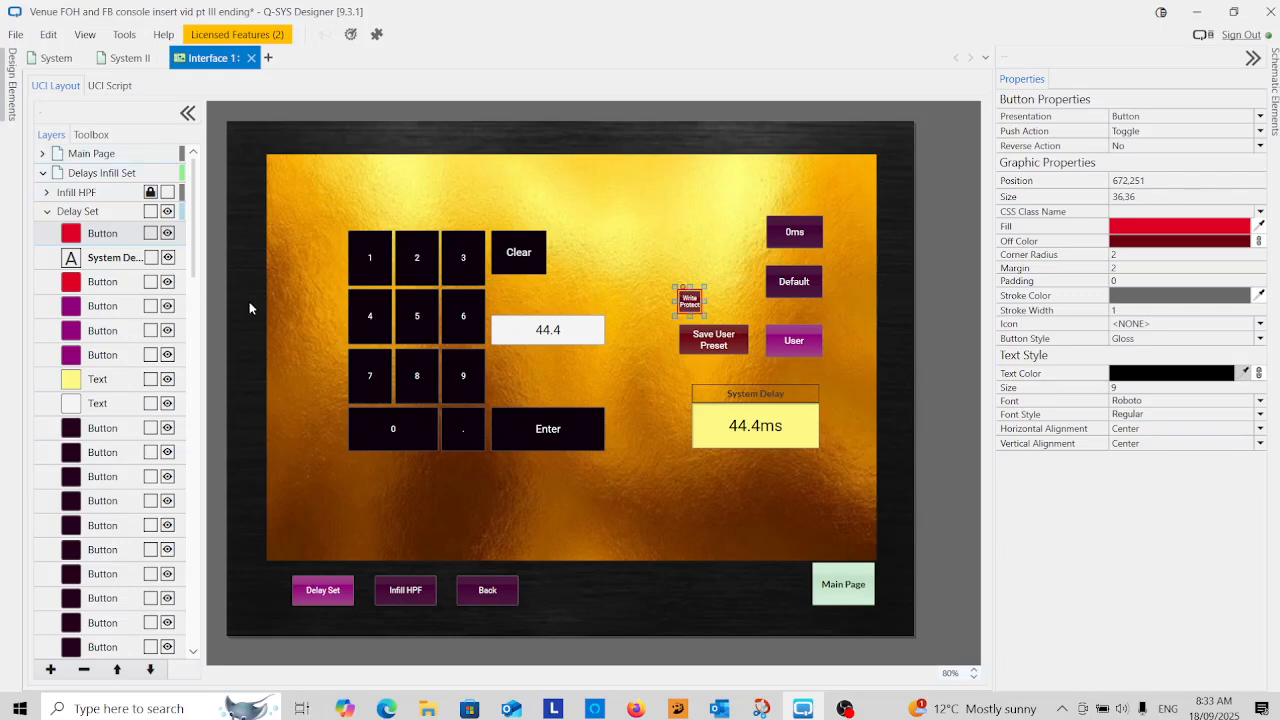
click(651, 376)
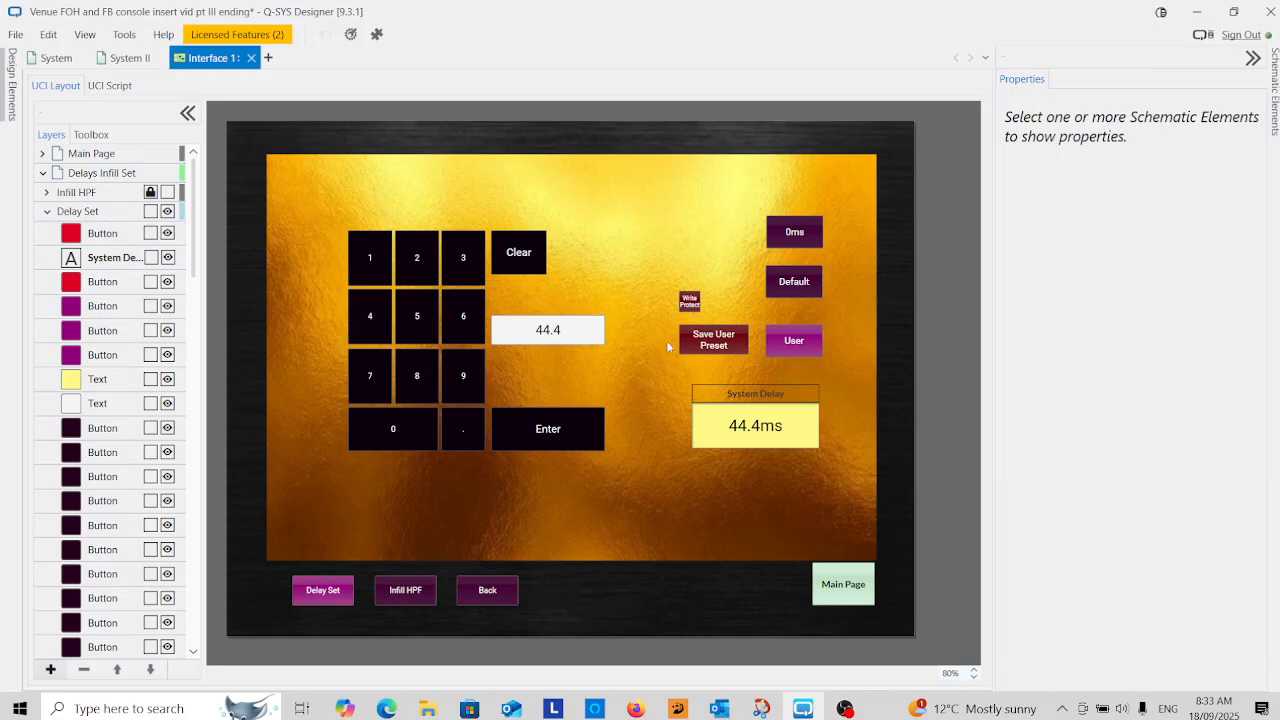
Emulate the design, toggle Write Protect off and on to test its effect on Save User Preset, and end the emulation.
click(16, 34)
click(68, 240)
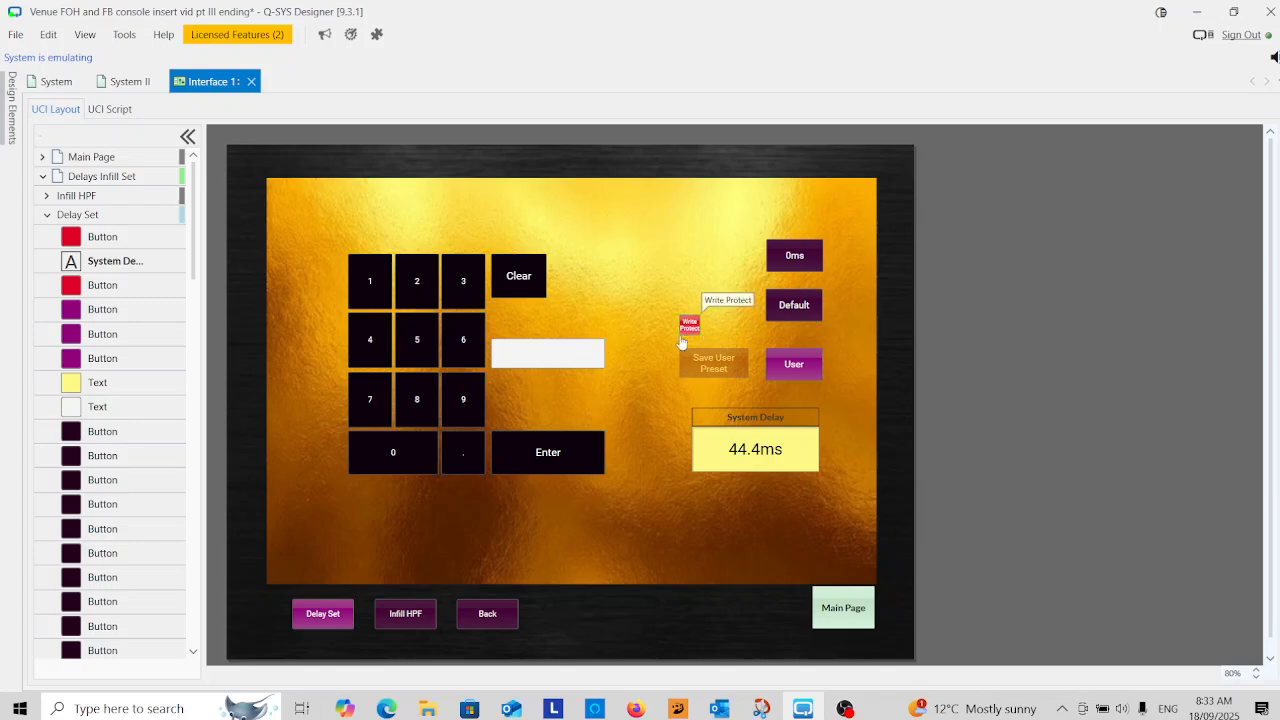
click(688, 326)
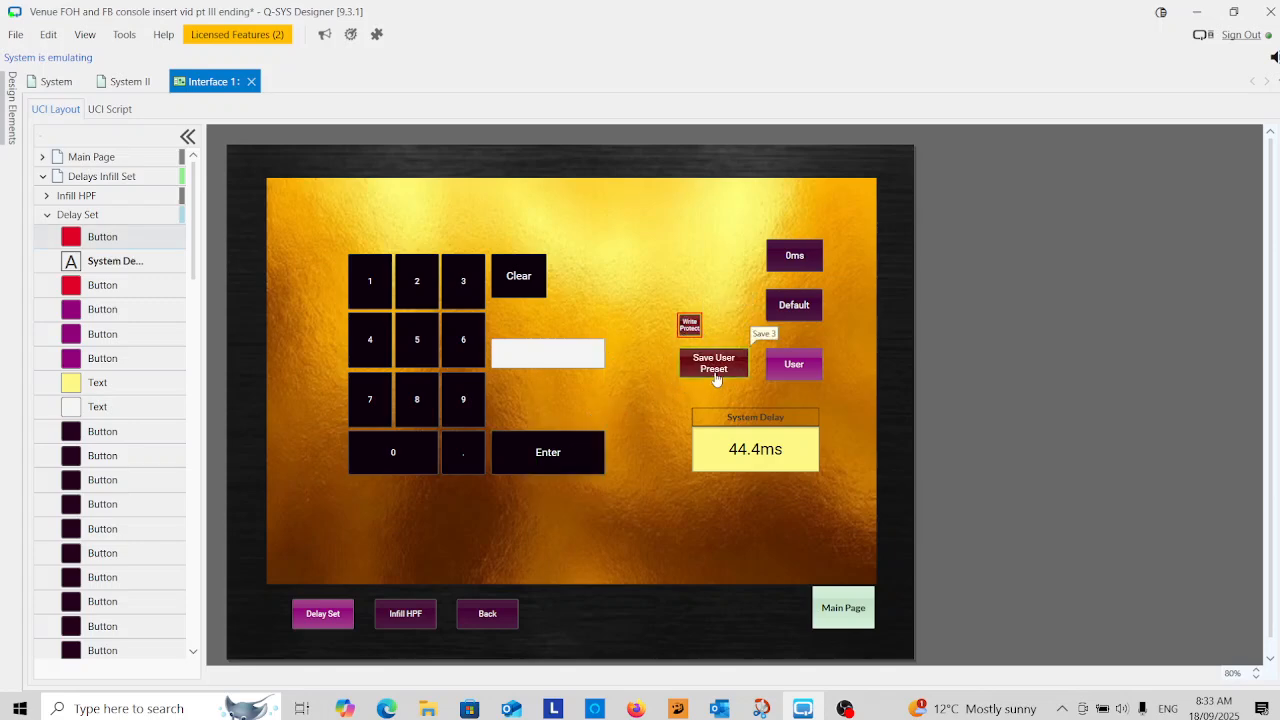
click(692, 327)
click(15, 34)
click(90, 266)
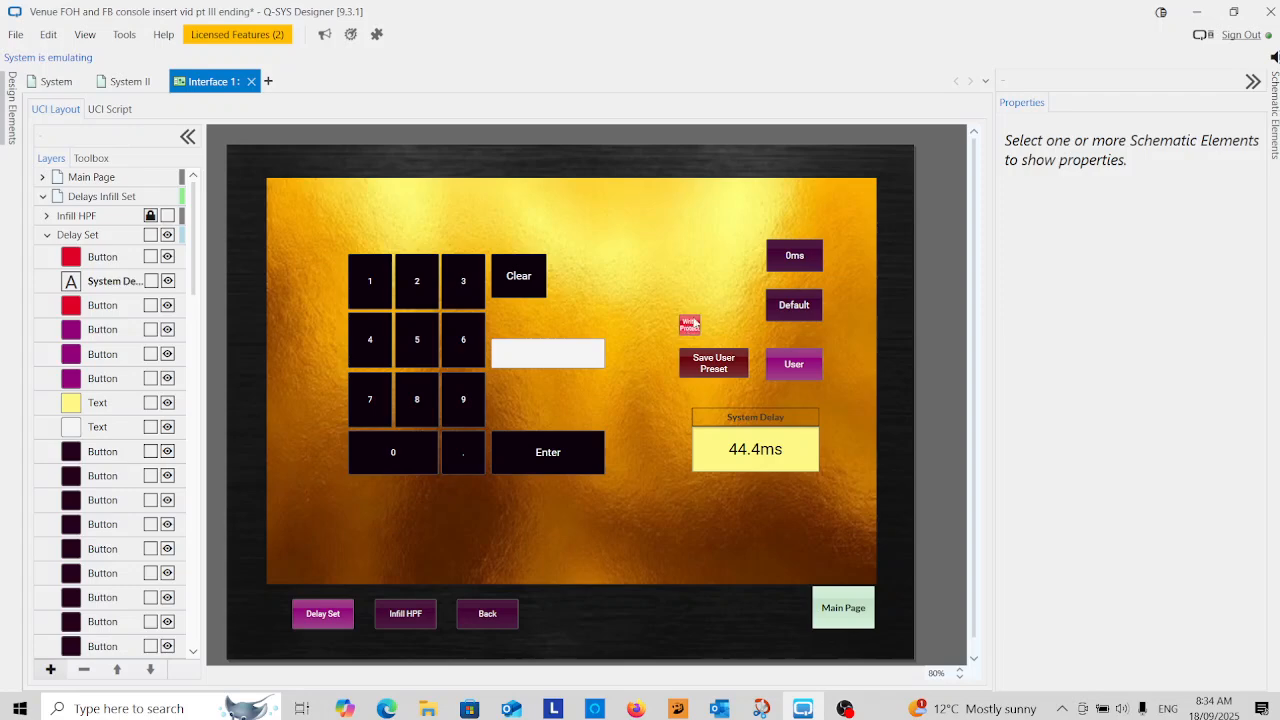
Move the Write Protect button on the Delay Set page to just below Save User Preset.
drag(688, 303, 692, 370)
click(595, 360)
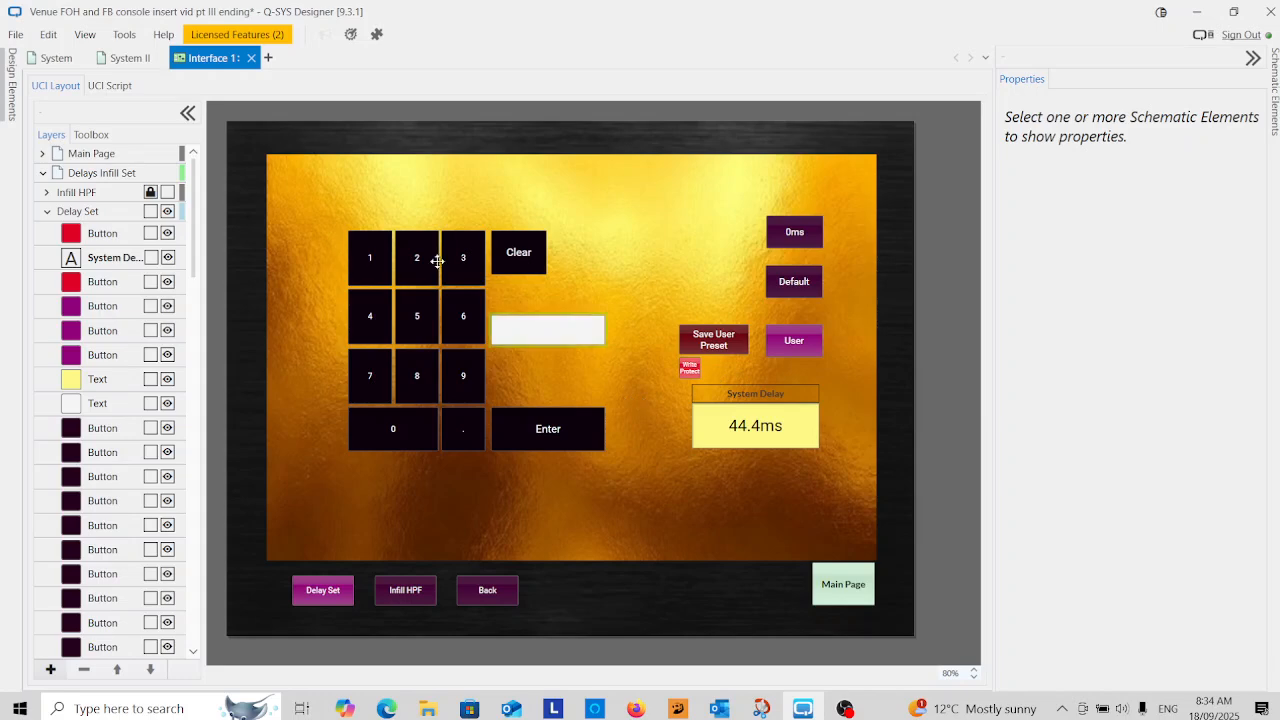
In the System II schematic, close the "reset ms" control window and tag that snapshot controller's Write Protect output pin "Led".
click(124, 60)
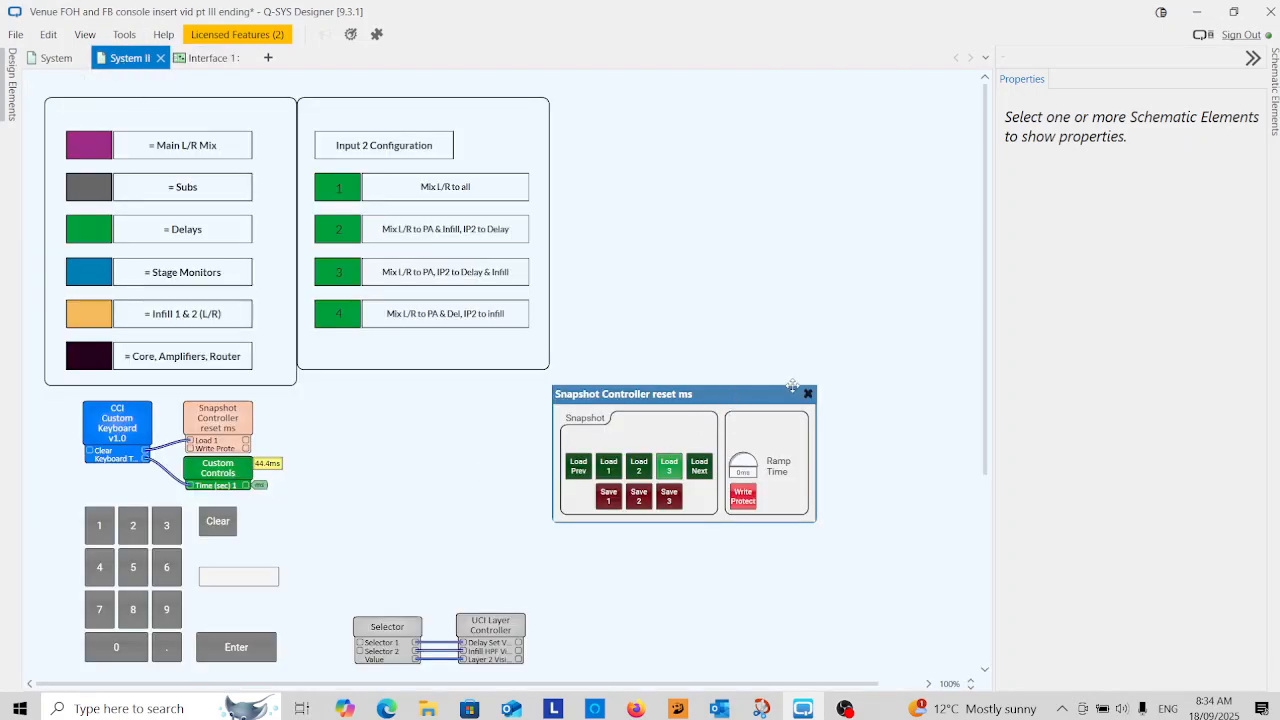
click(808, 394)
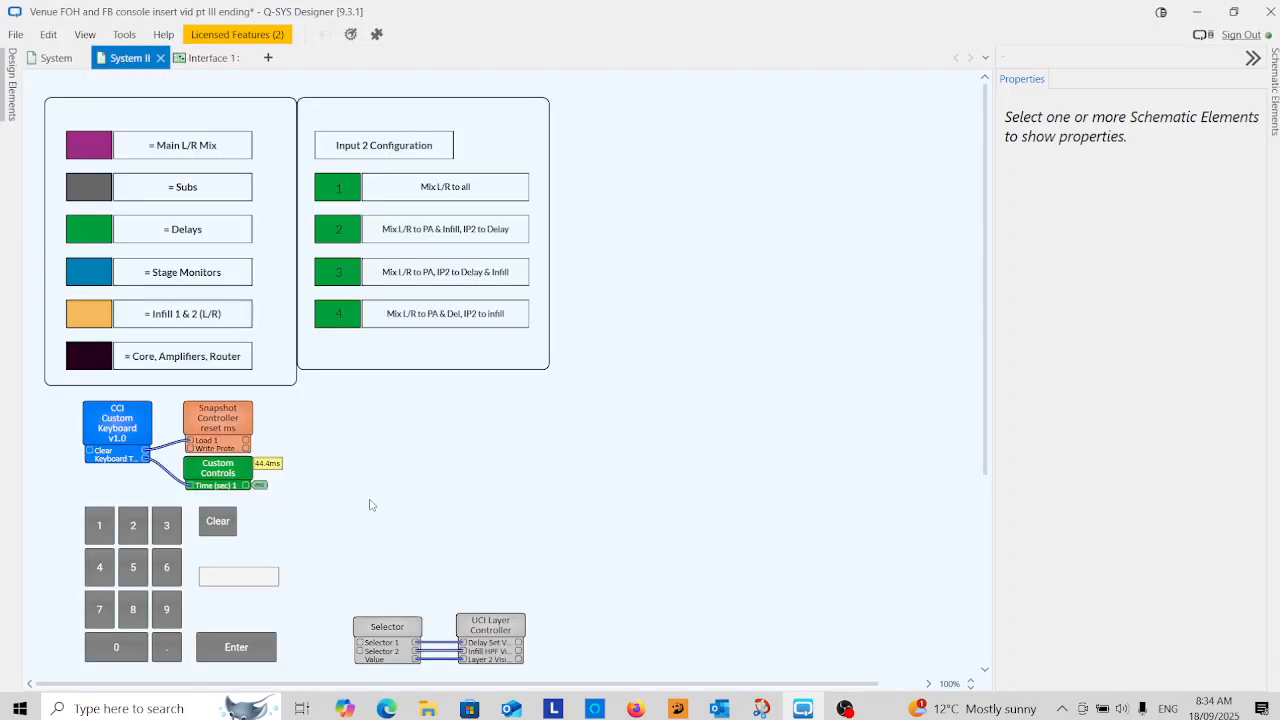
click(246, 452)
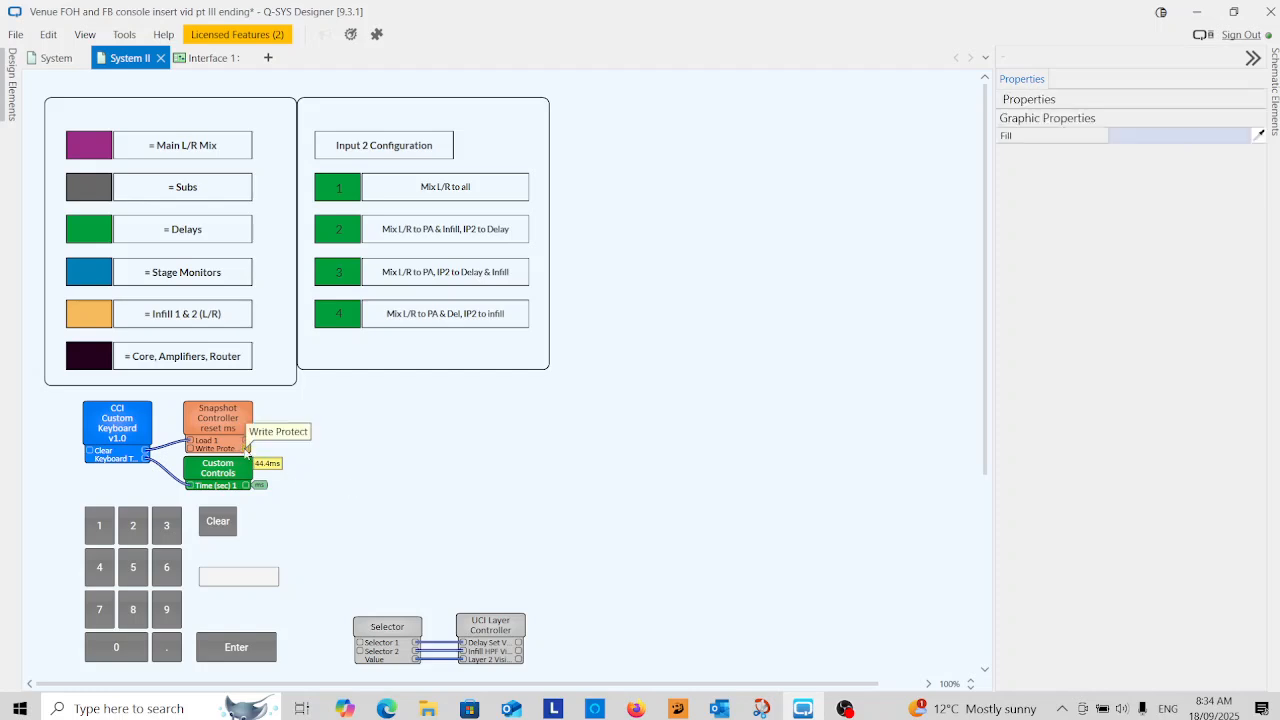
click(246, 452)
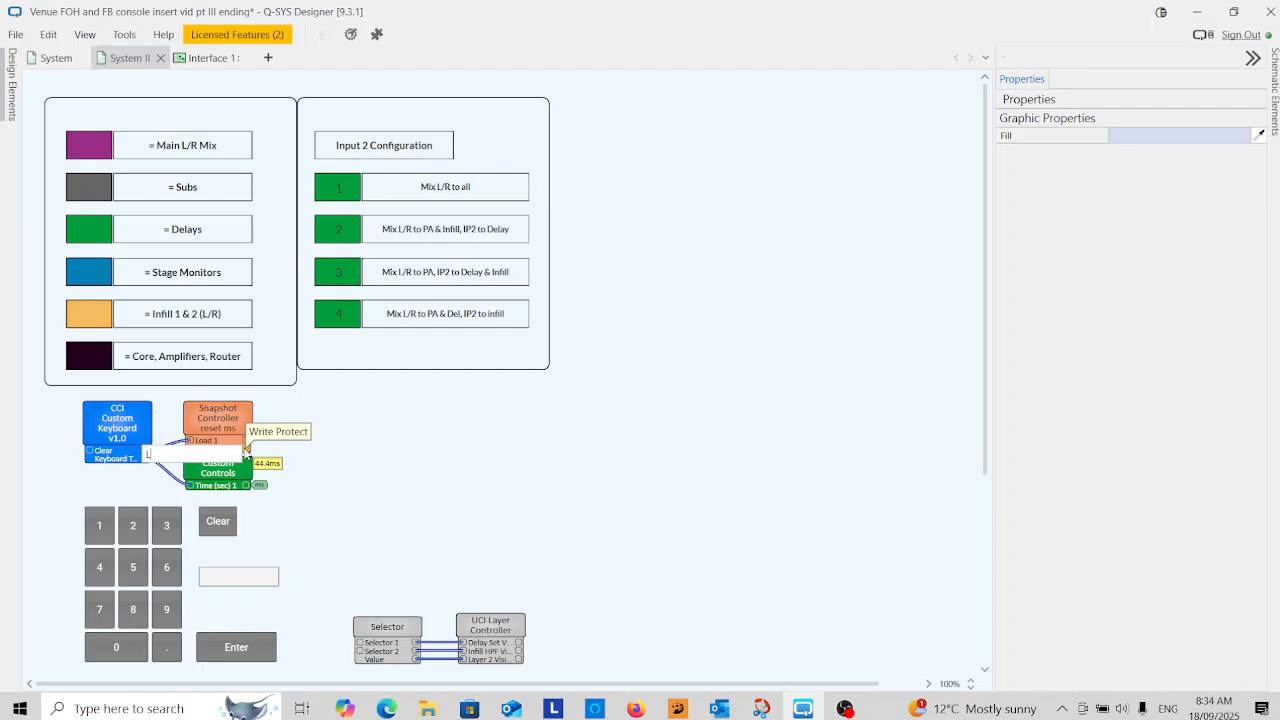
key(Return)
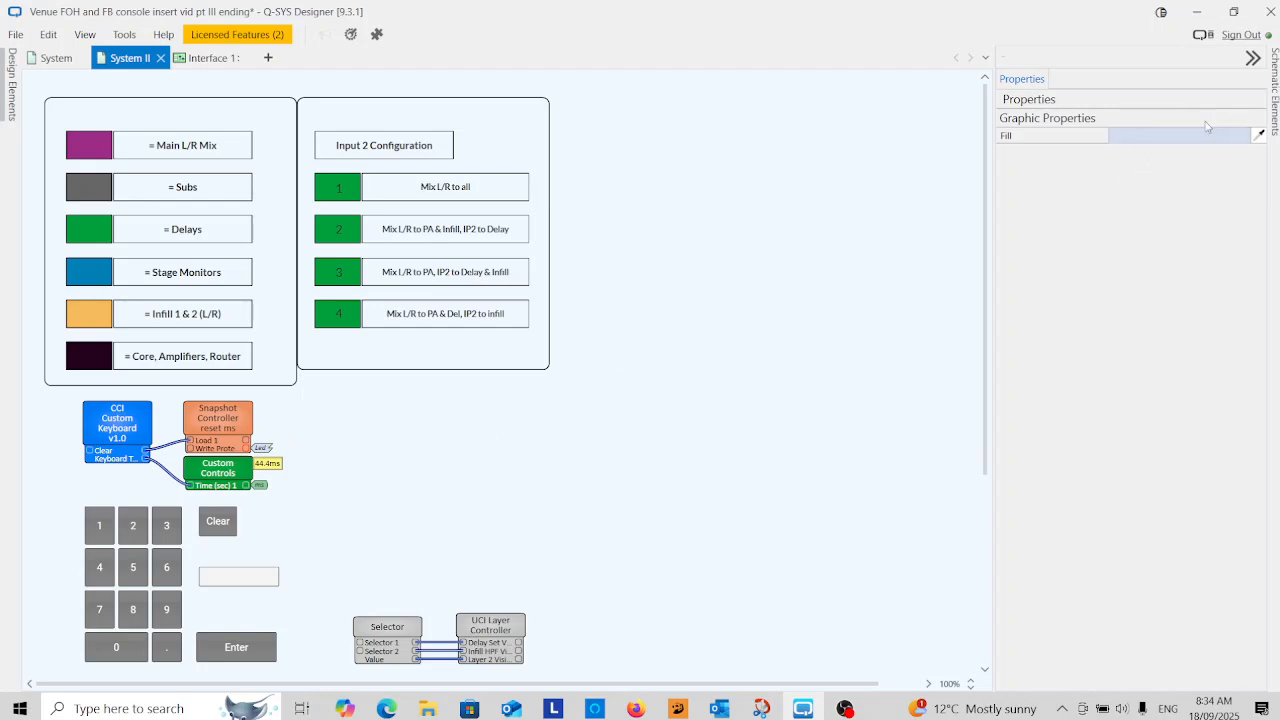
Add a Custom Controls component beside the "reset ms" snapshot controller and set its group 1 type to LED.
click(1275, 92)
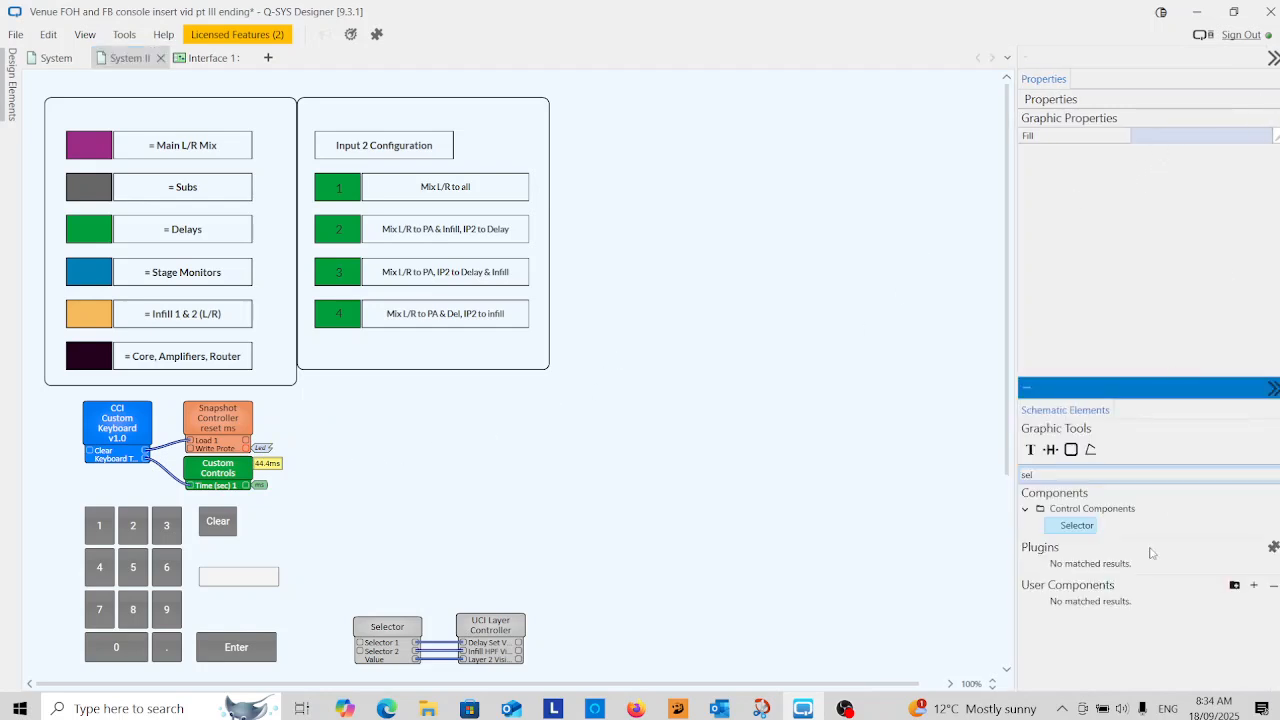
drag(1041, 475, 1018, 484)
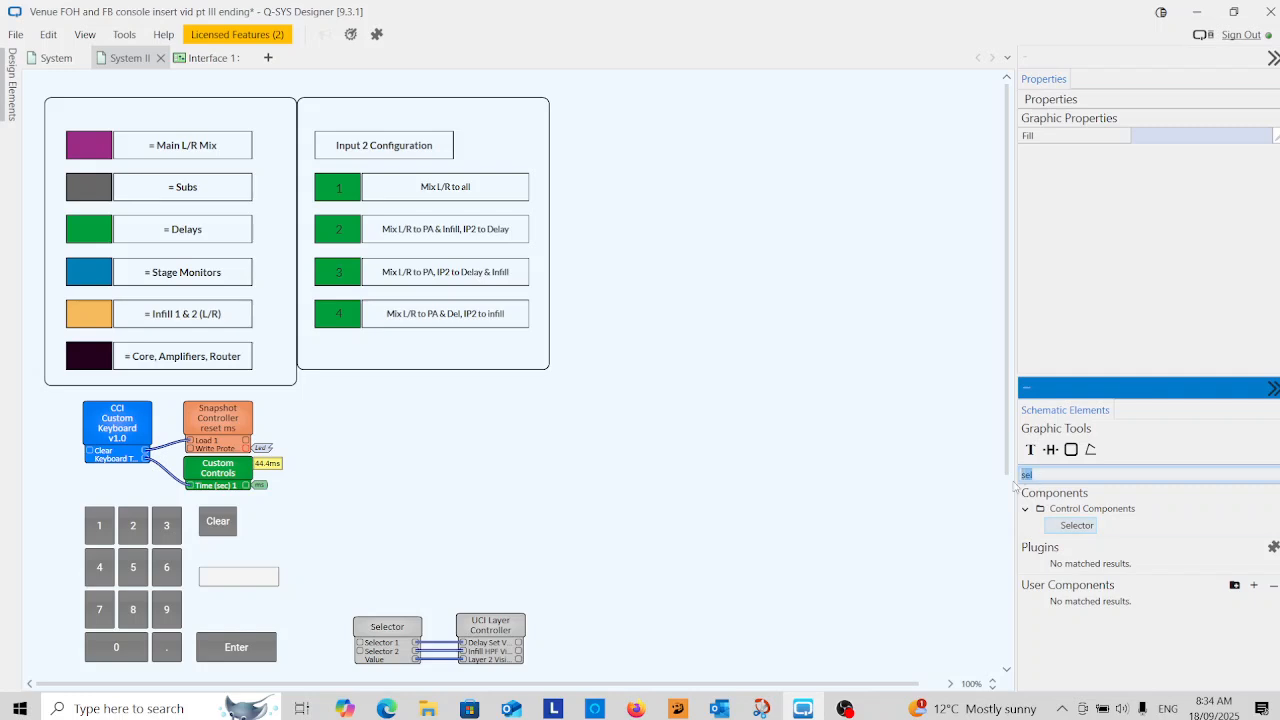
text(cust)
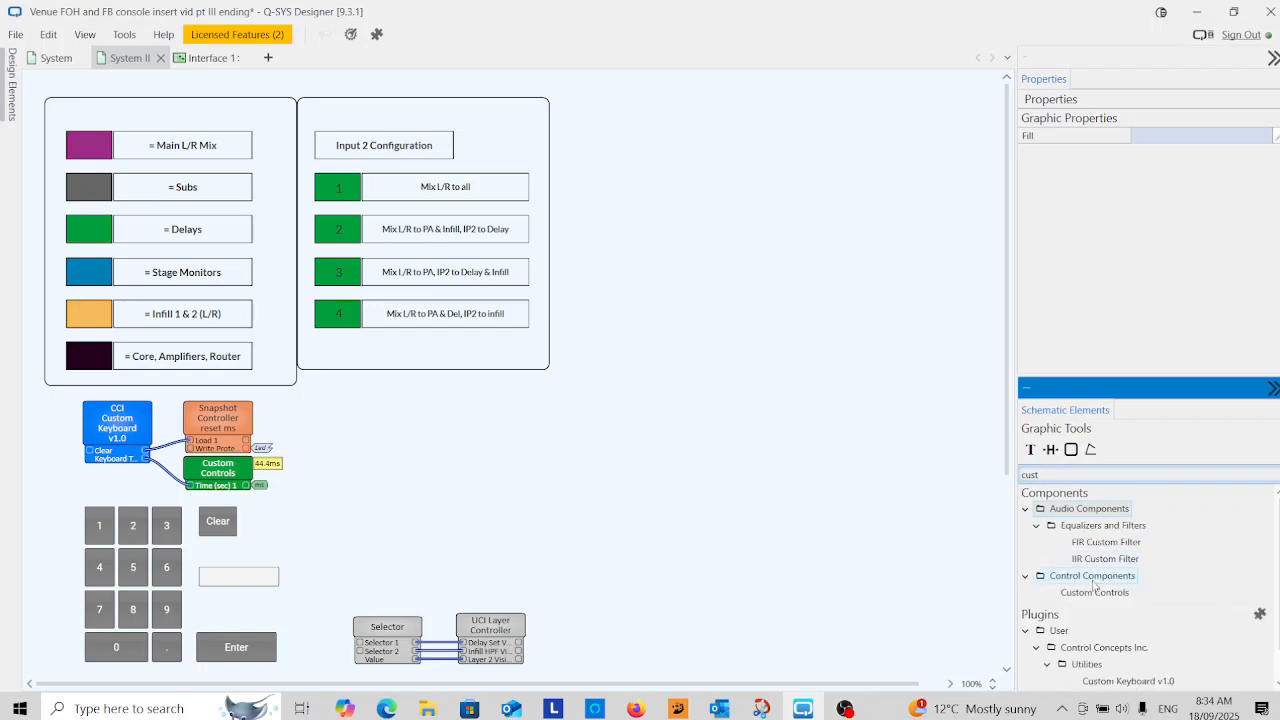
drag(1094, 592, 299, 412)
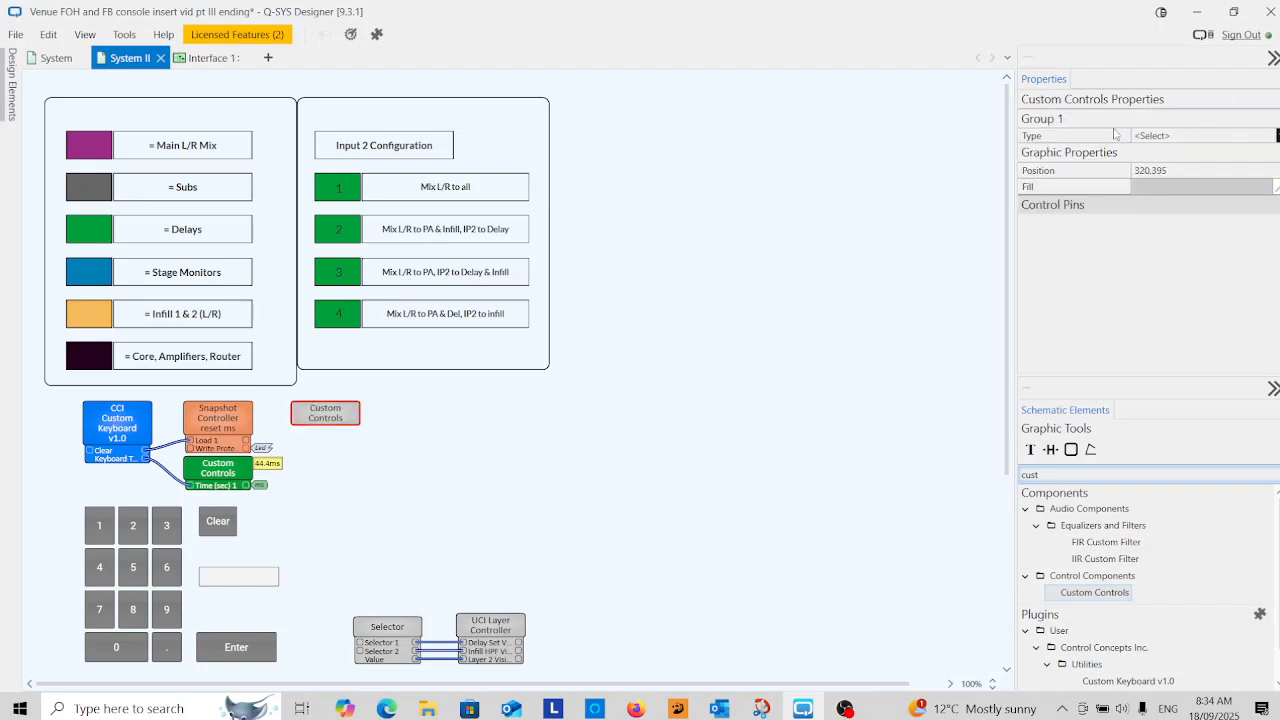
click(1182, 137)
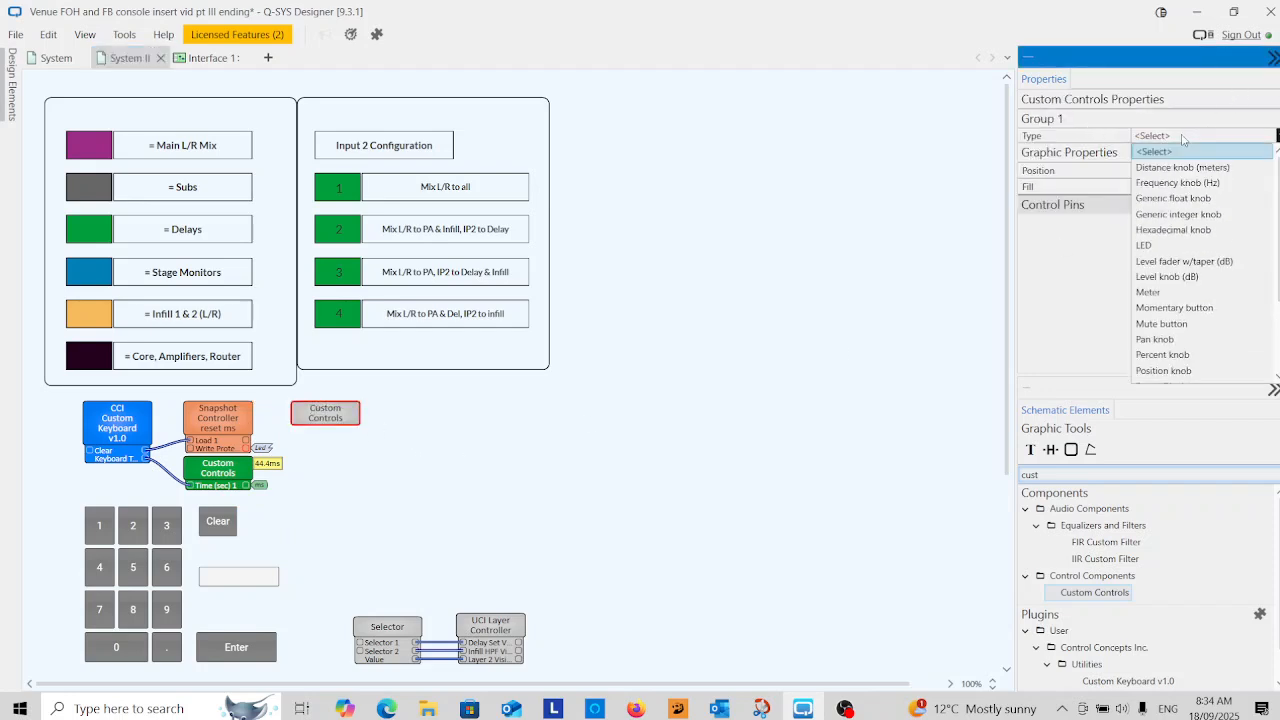
click(1169, 250)
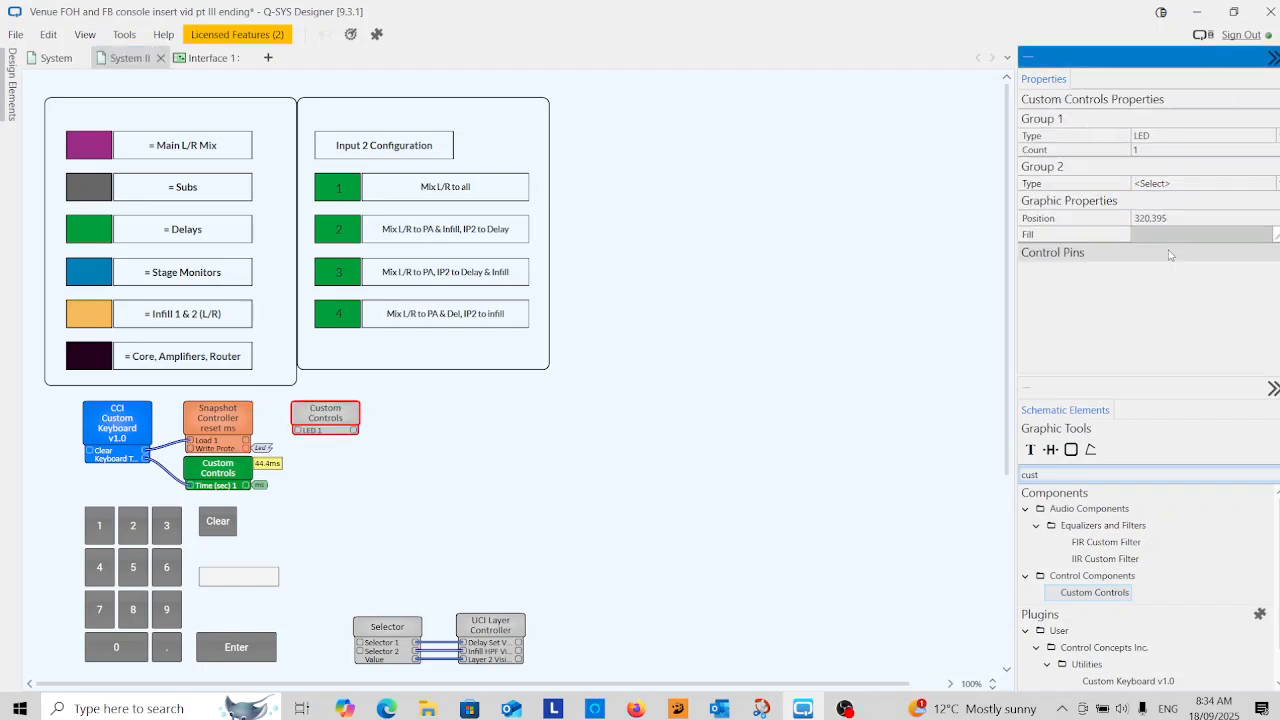
Tag the new Custom Controls block's LED 1 input pin with the existing "Led" signal name.
click(296, 436)
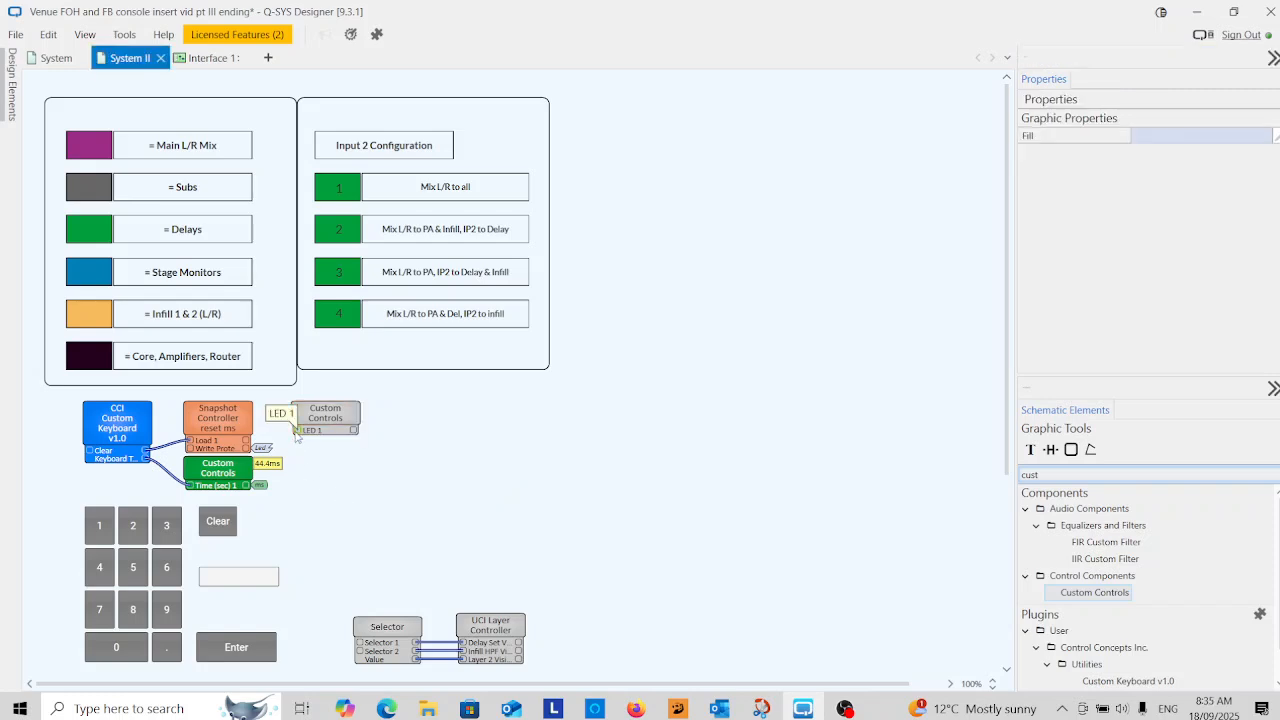
click(296, 436)
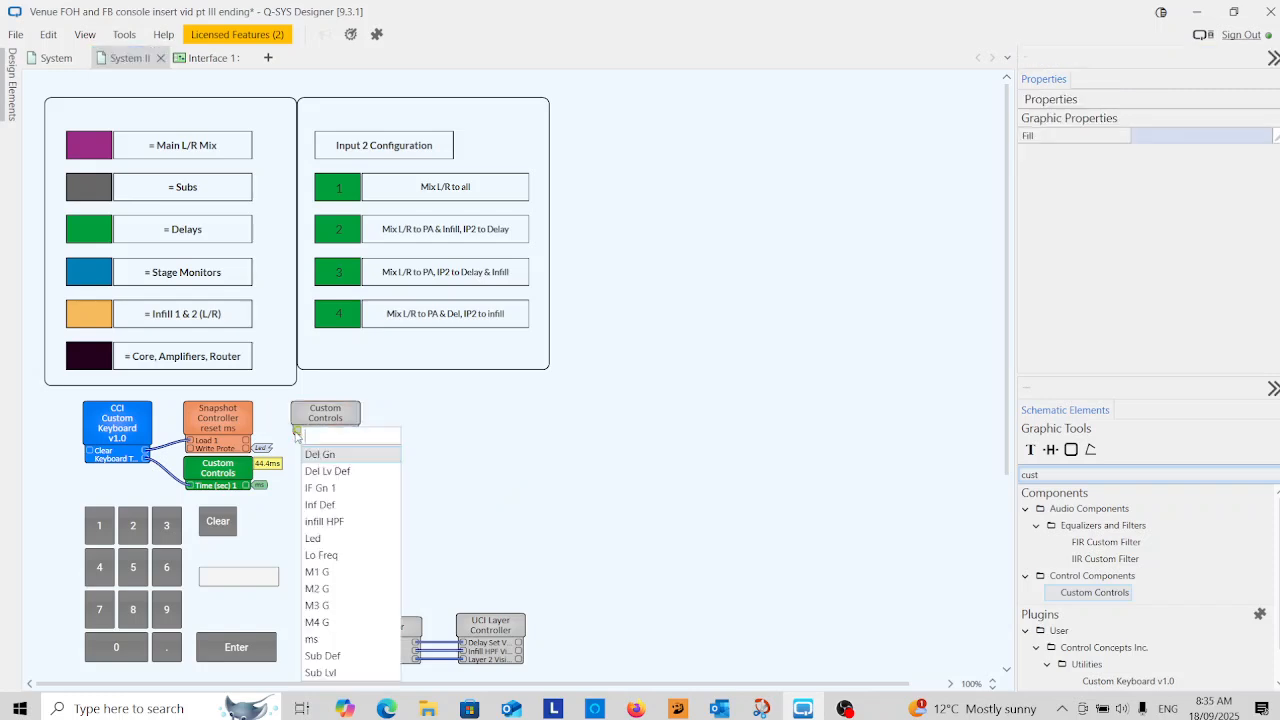
click(333, 541)
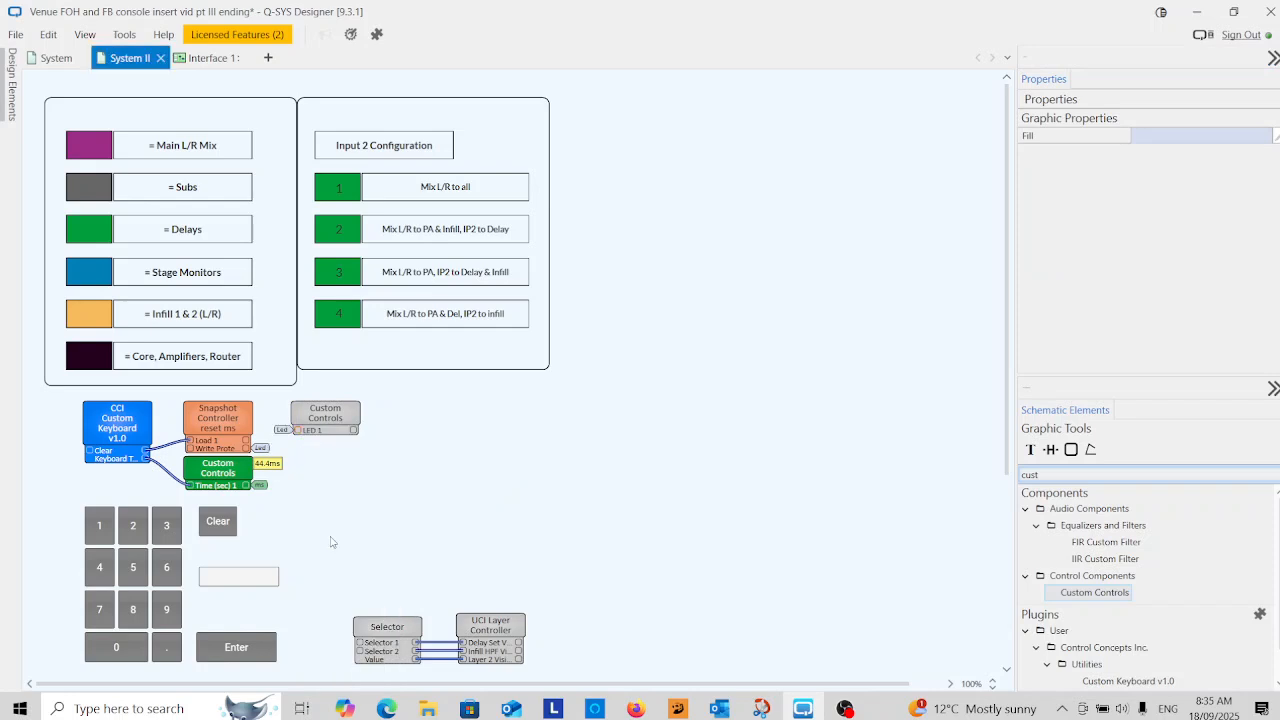
Place the LED from the new Custom Controls block's control window onto the schematic just above the block, and close the window.
double_click(330, 411)
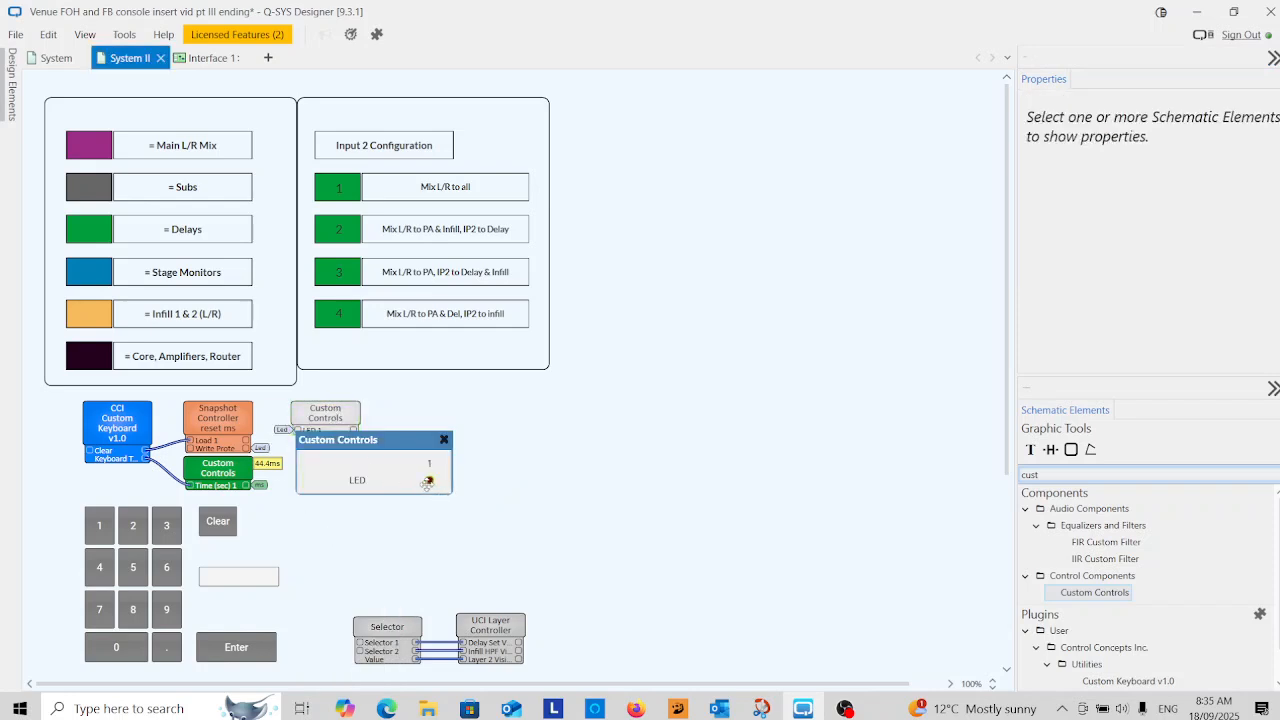
click(429, 480)
drag(429, 480, 353, 392)
click(444, 439)
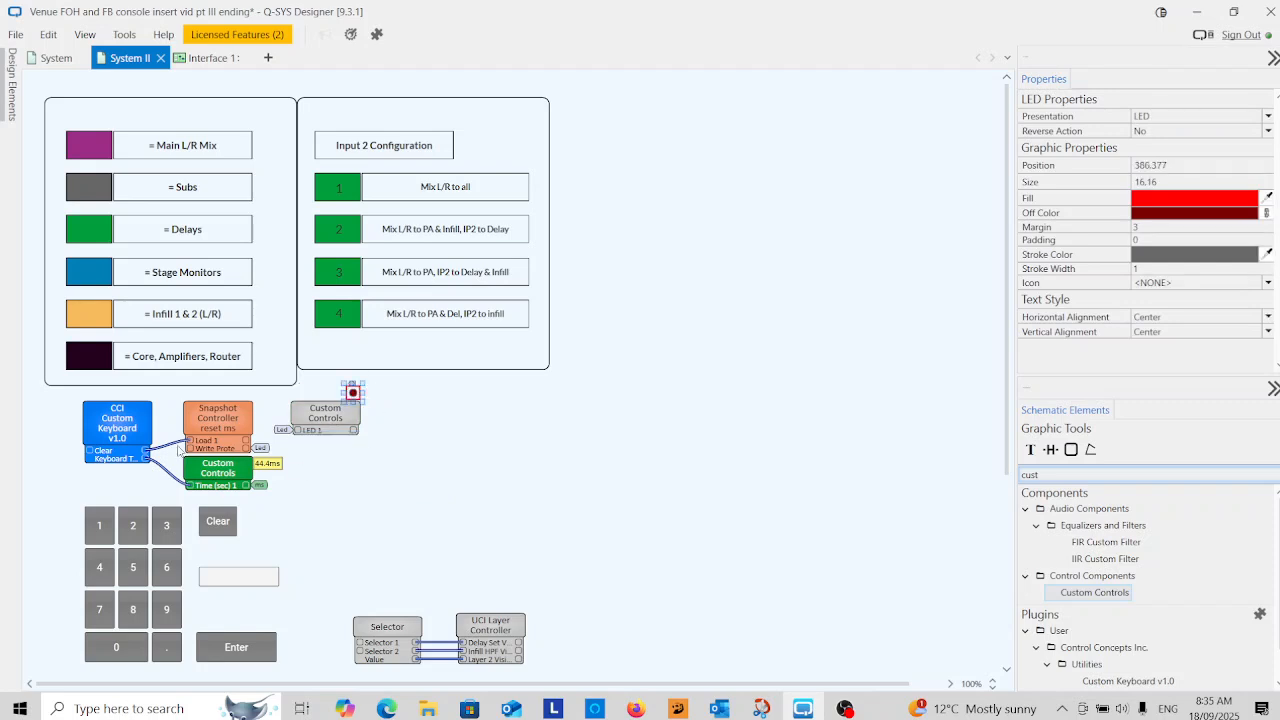
Emulate the design, toggle Write Protect in the "reset ms" control window to test the linked LED, then close the window and end the emulation.
double_click(212, 420)
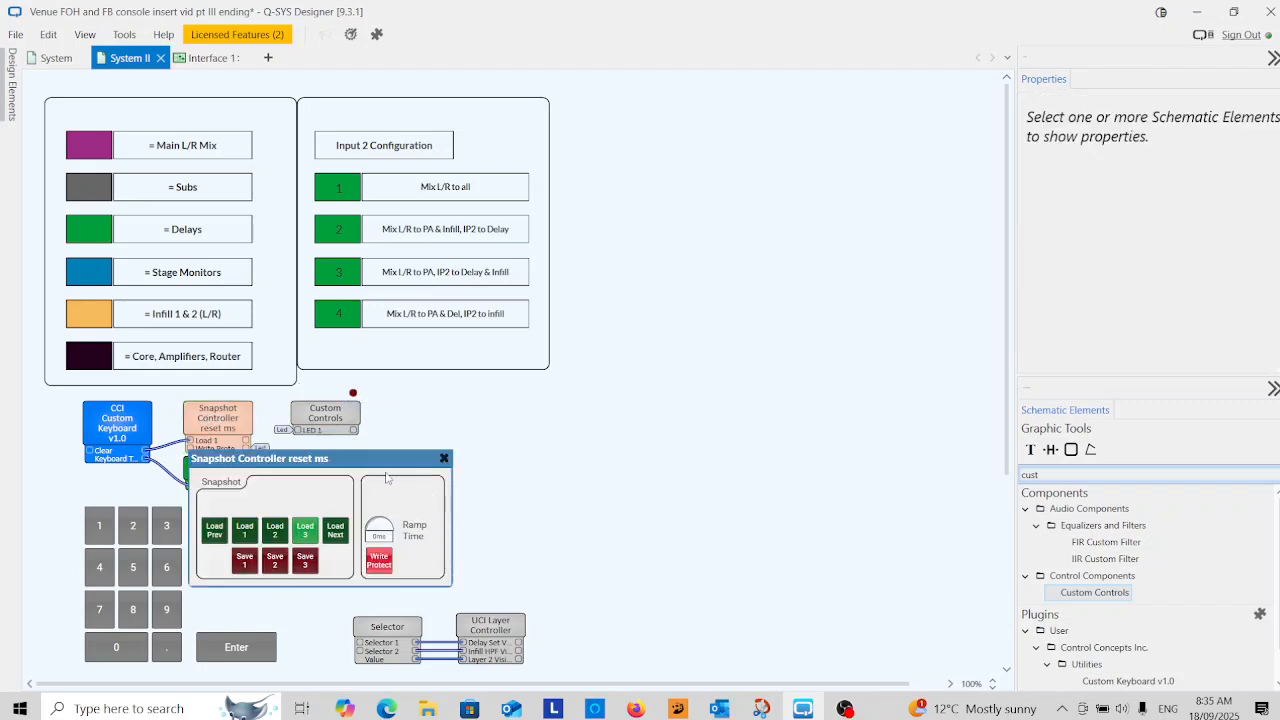
drag(410, 456, 715, 423)
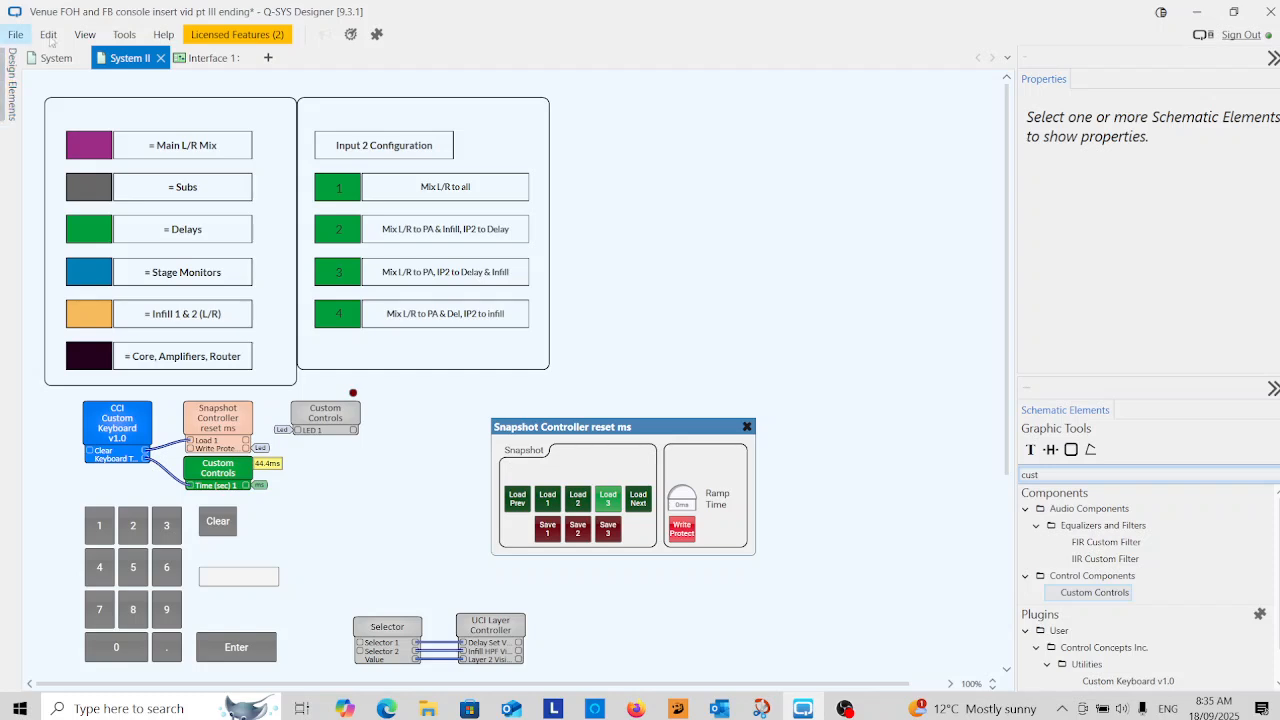
click(16, 34)
click(60, 239)
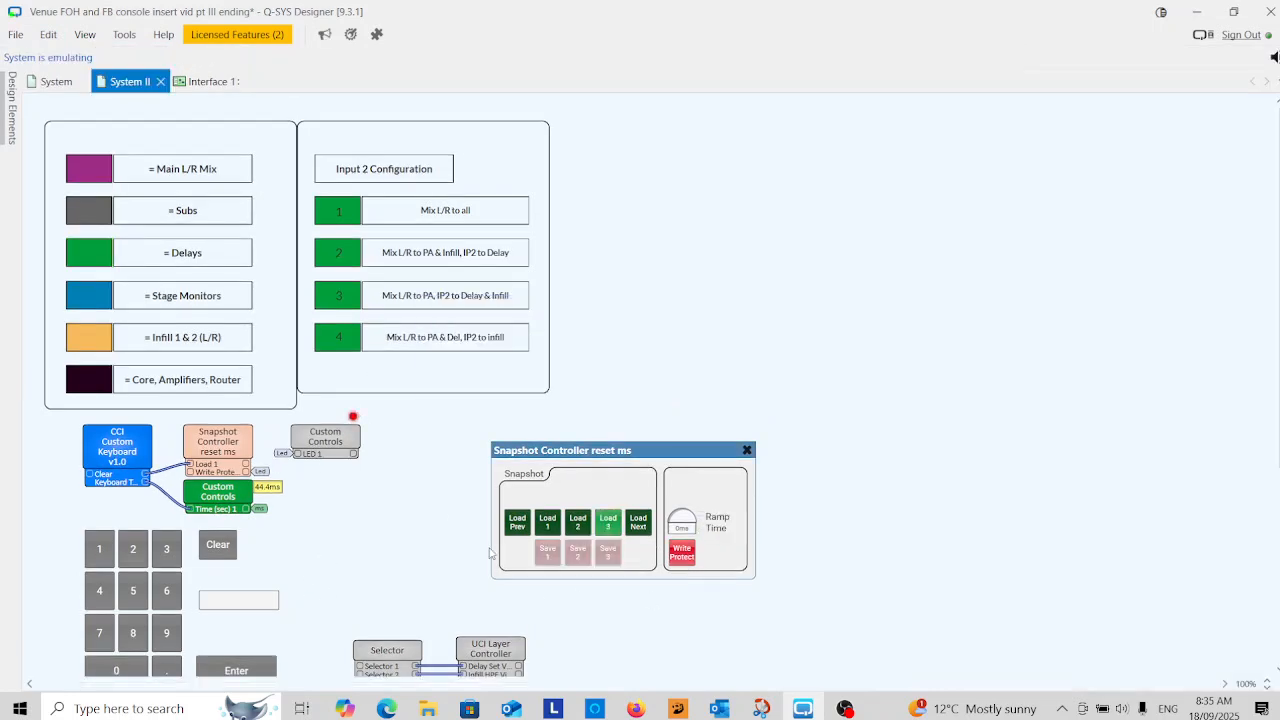
click(683, 556)
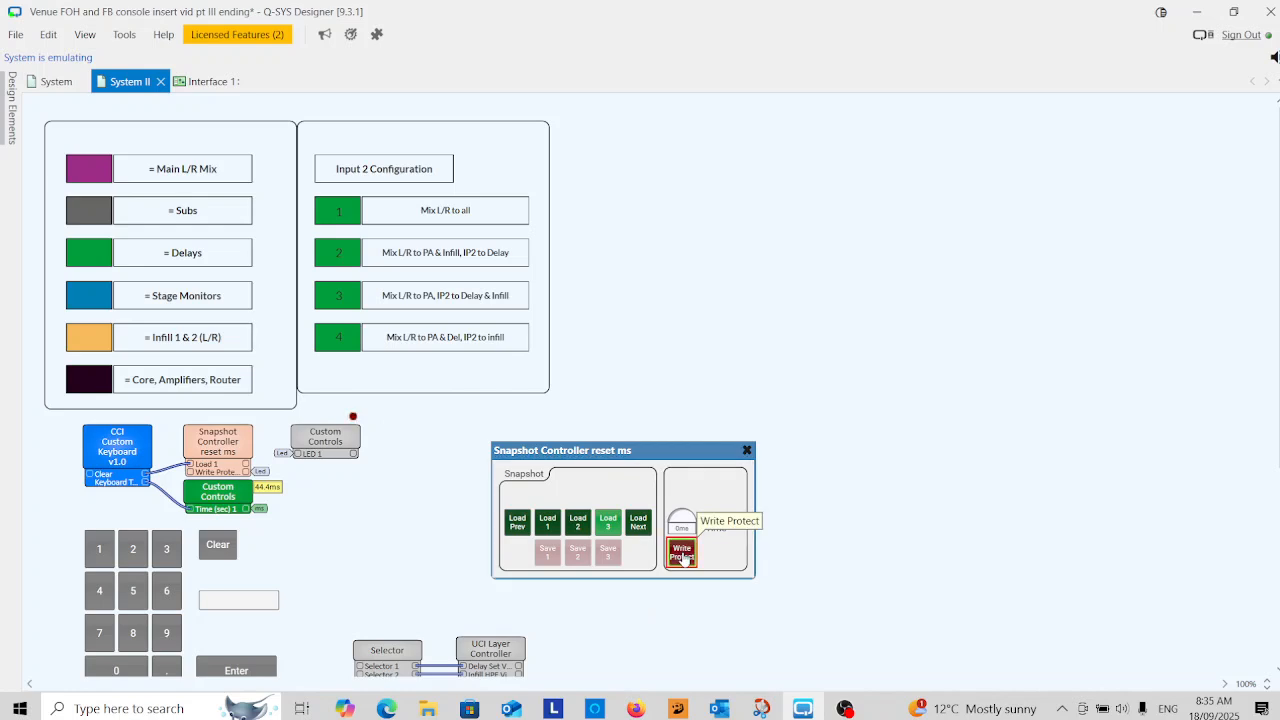
click(683, 557)
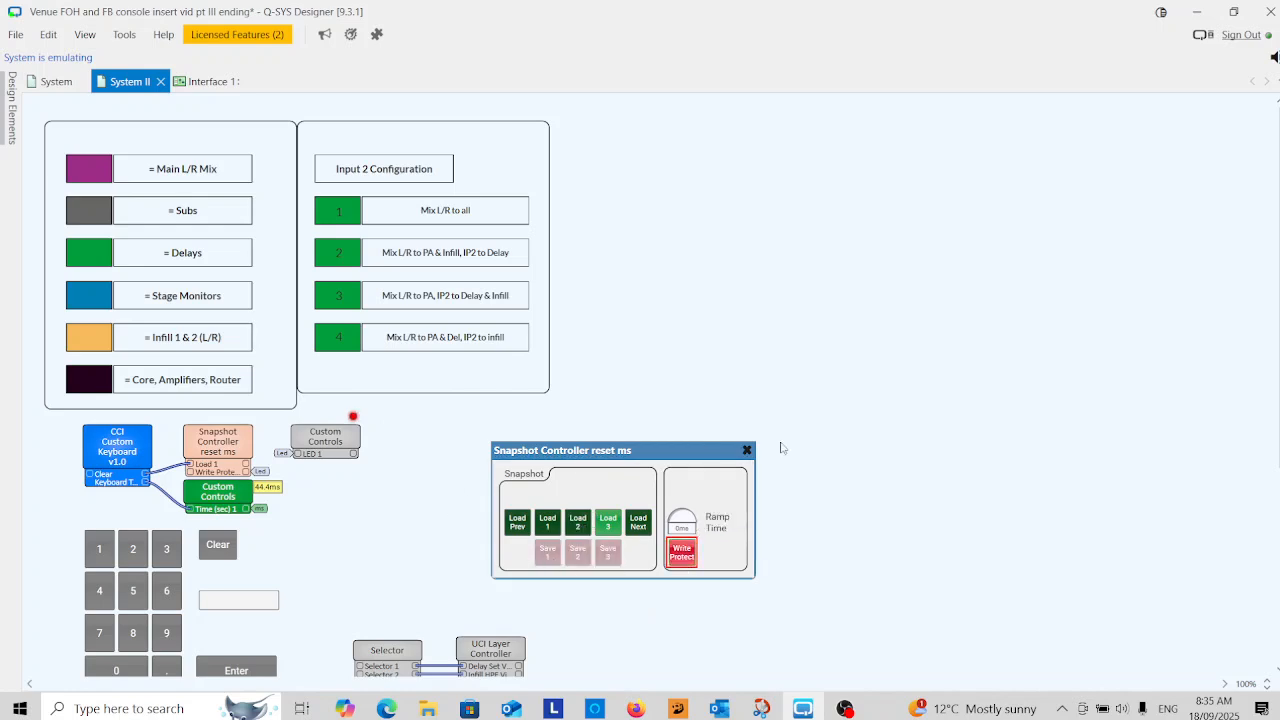
click(746, 450)
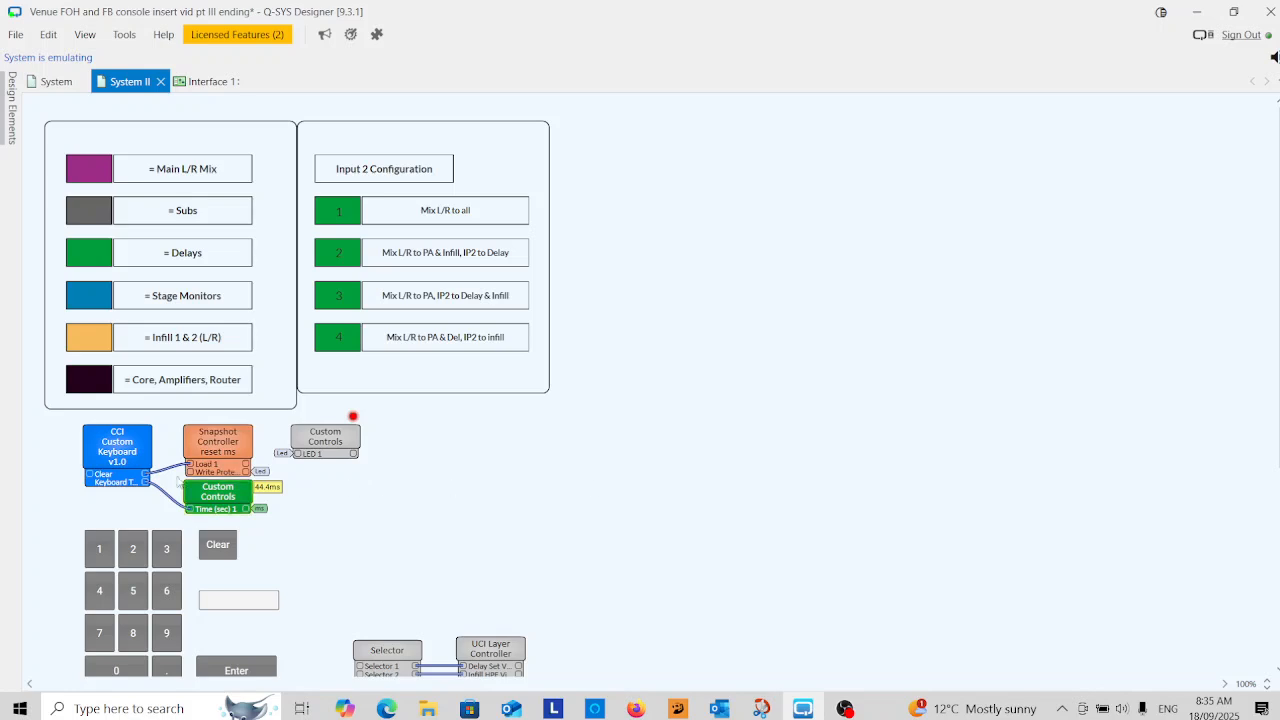
click(16, 35)
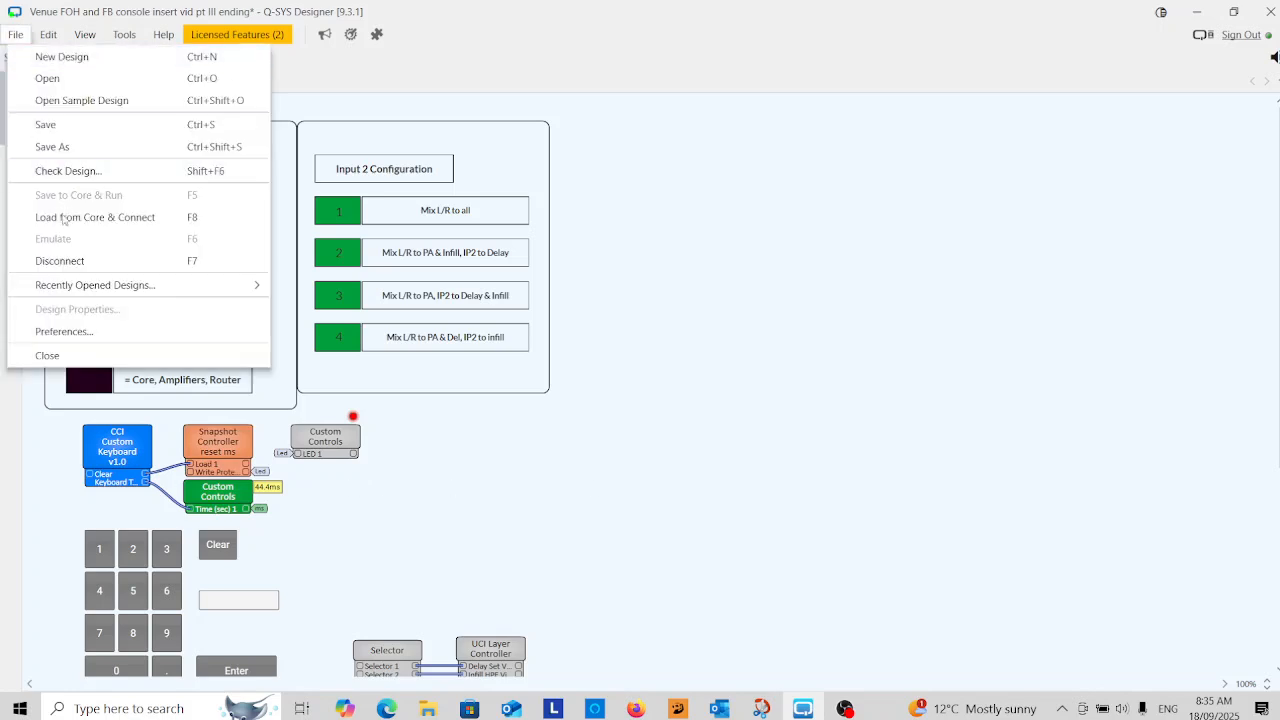
click(66, 264)
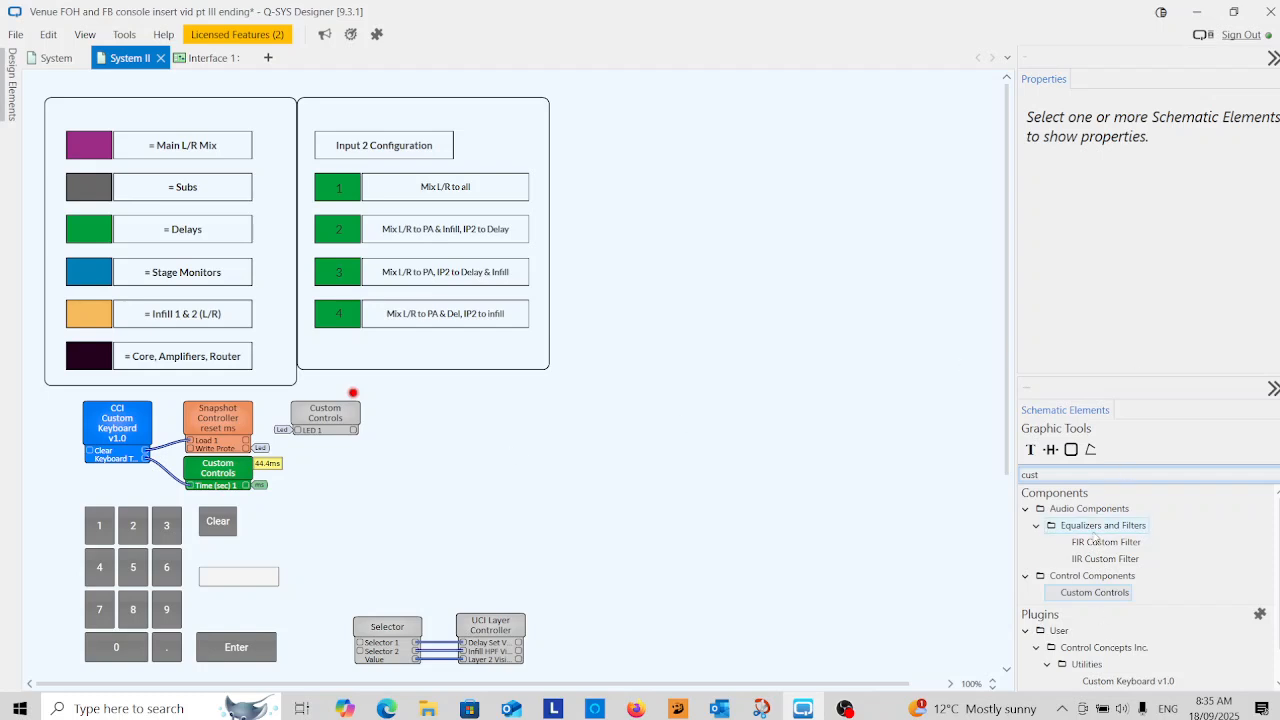
Add a Selector component below the LED Custom Controls block and shift that block and its LED into line above it.
drag(1057, 477, 1025, 477)
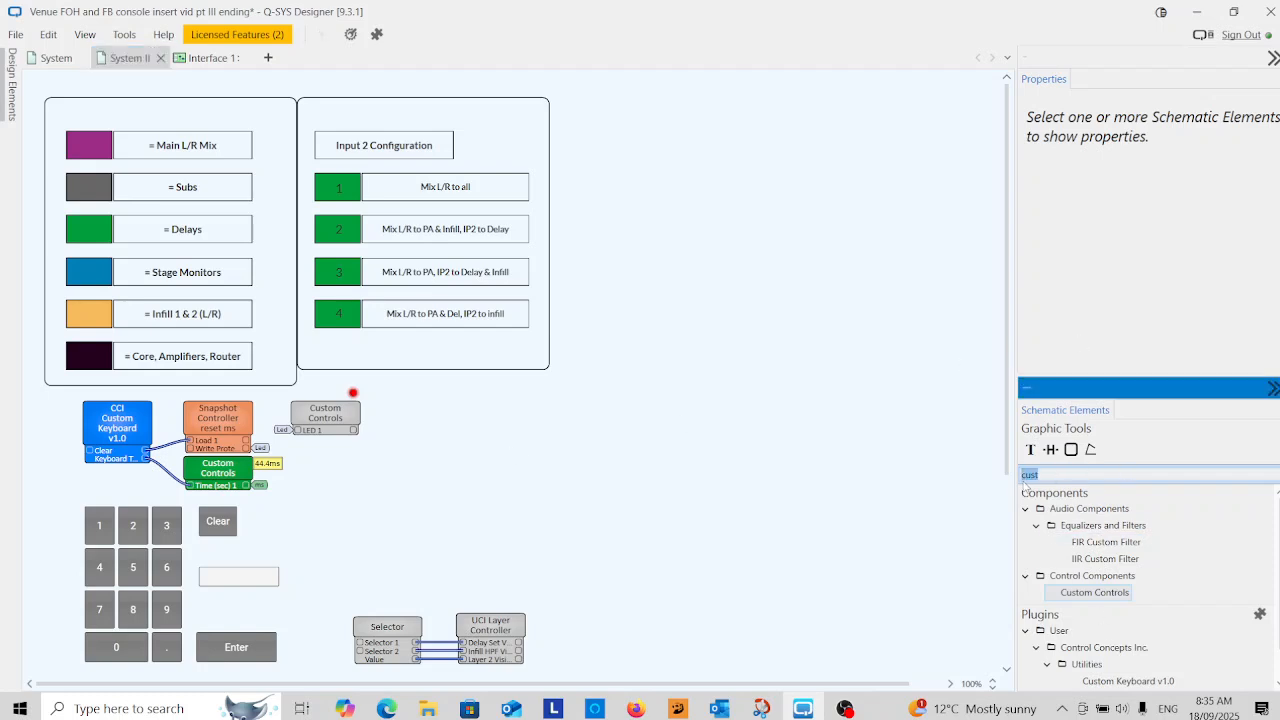
text(sel)
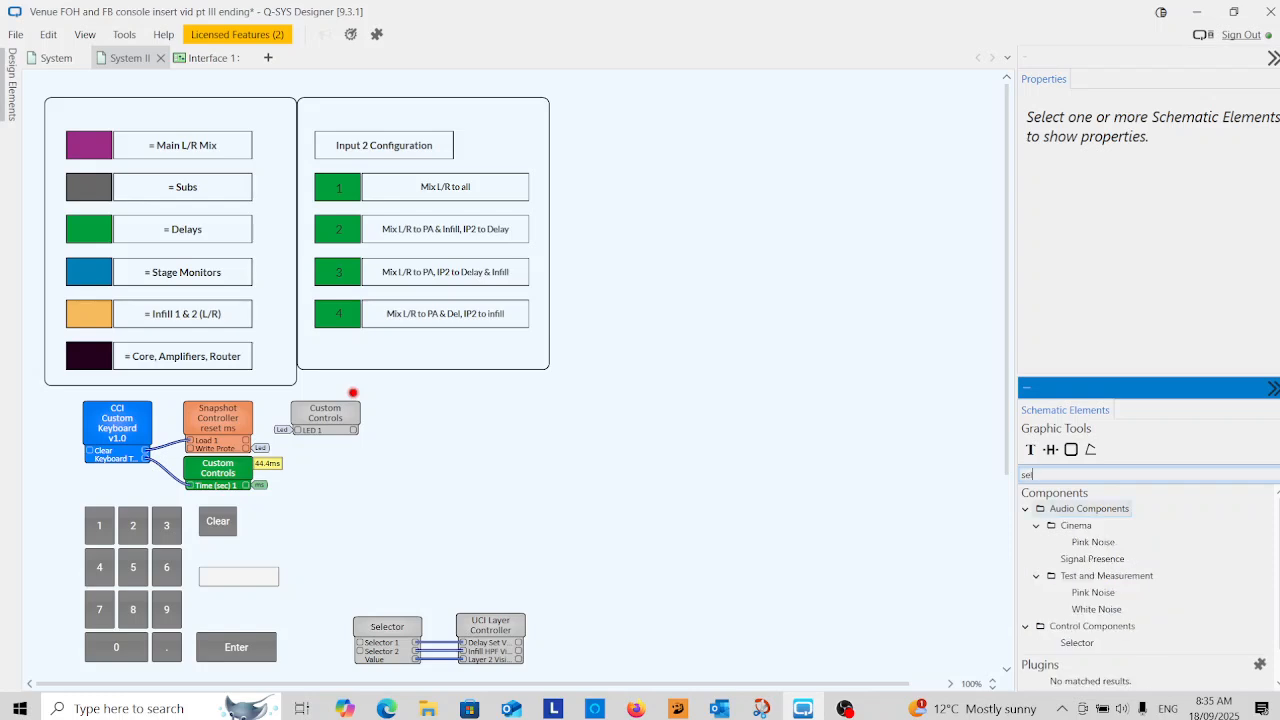
drag(1077, 525, 347, 430)
click(376, 404)
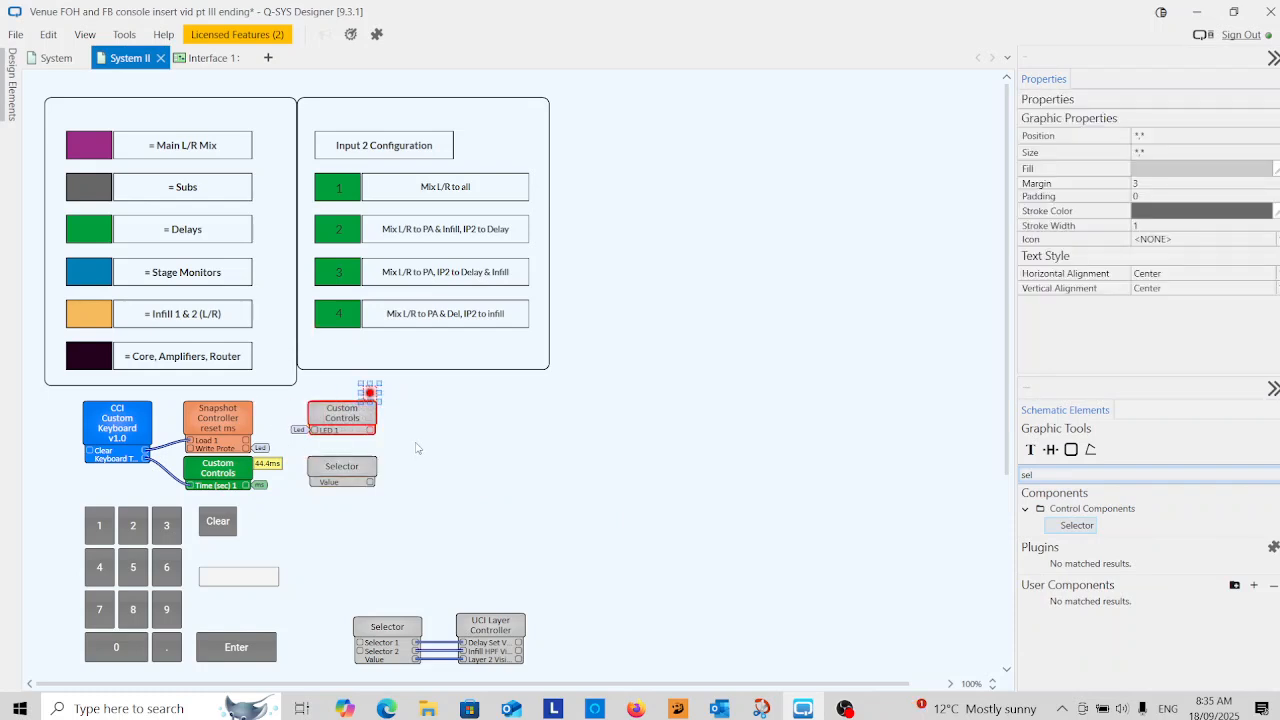
click(416, 449)
Expose the Selector 1 and Selector 2 control pins on the new Selector and open its control window.
click(346, 477)
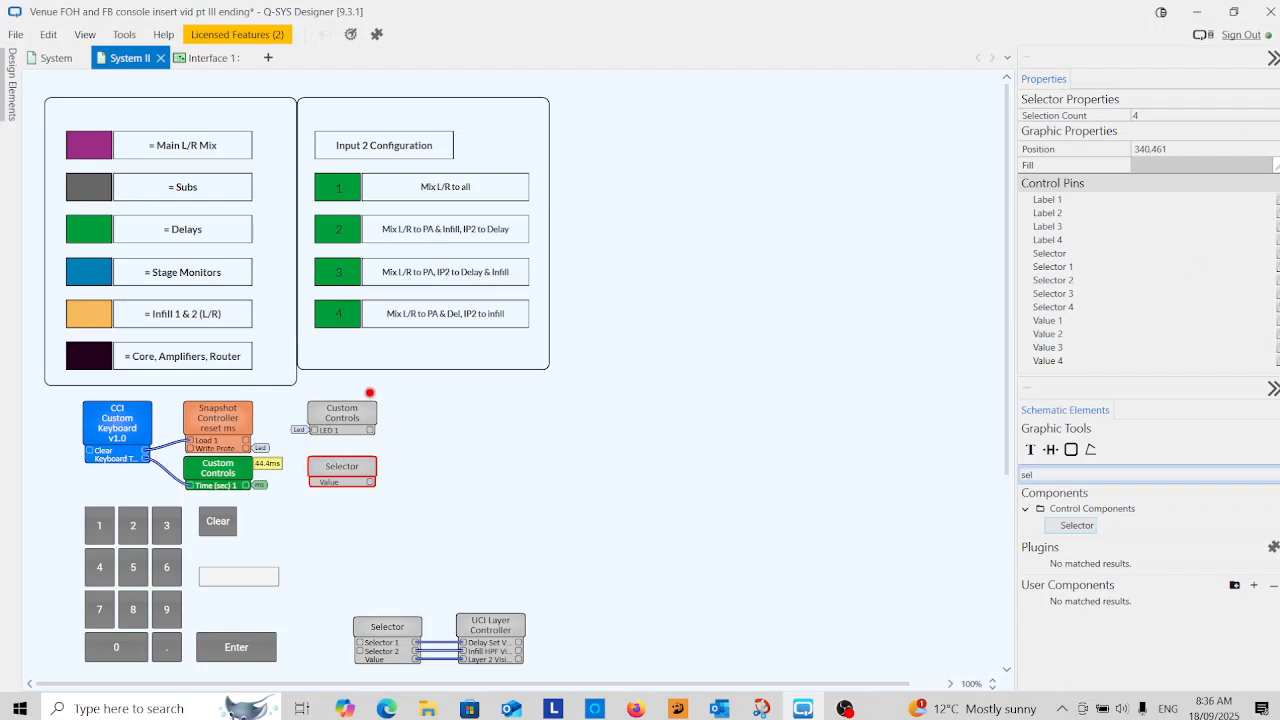
click(1053, 267)
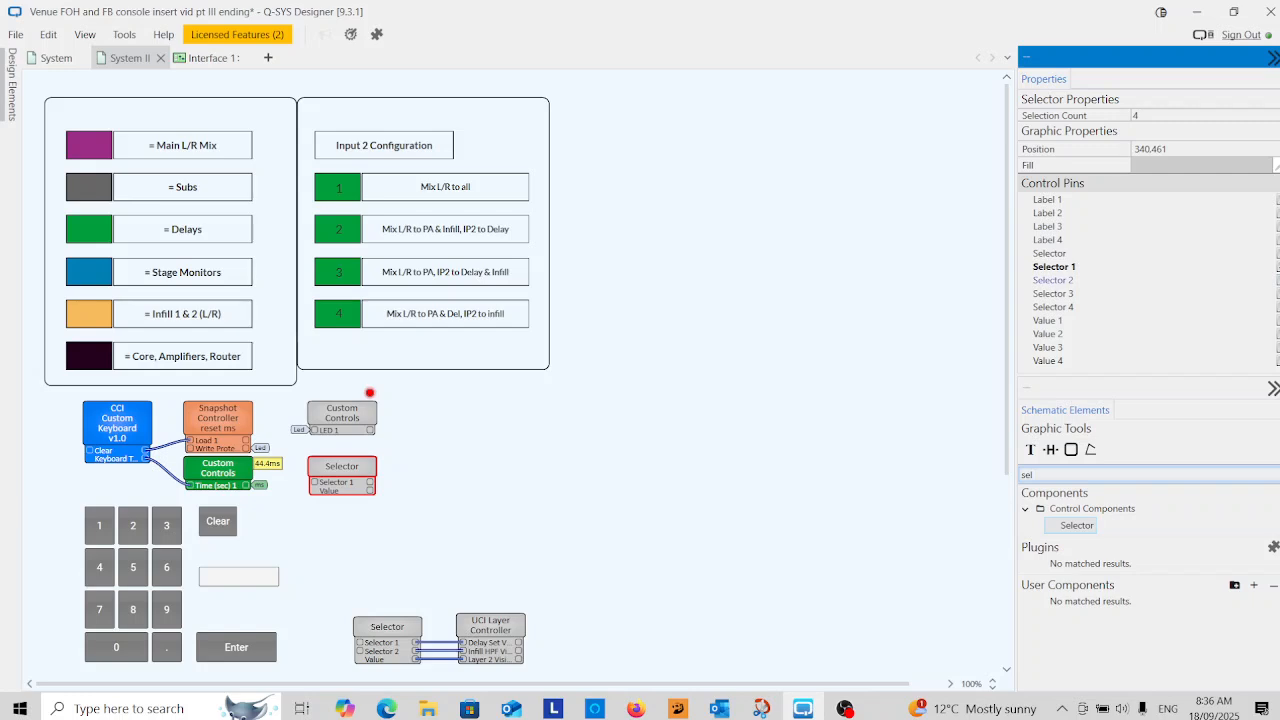
click(1053, 280)
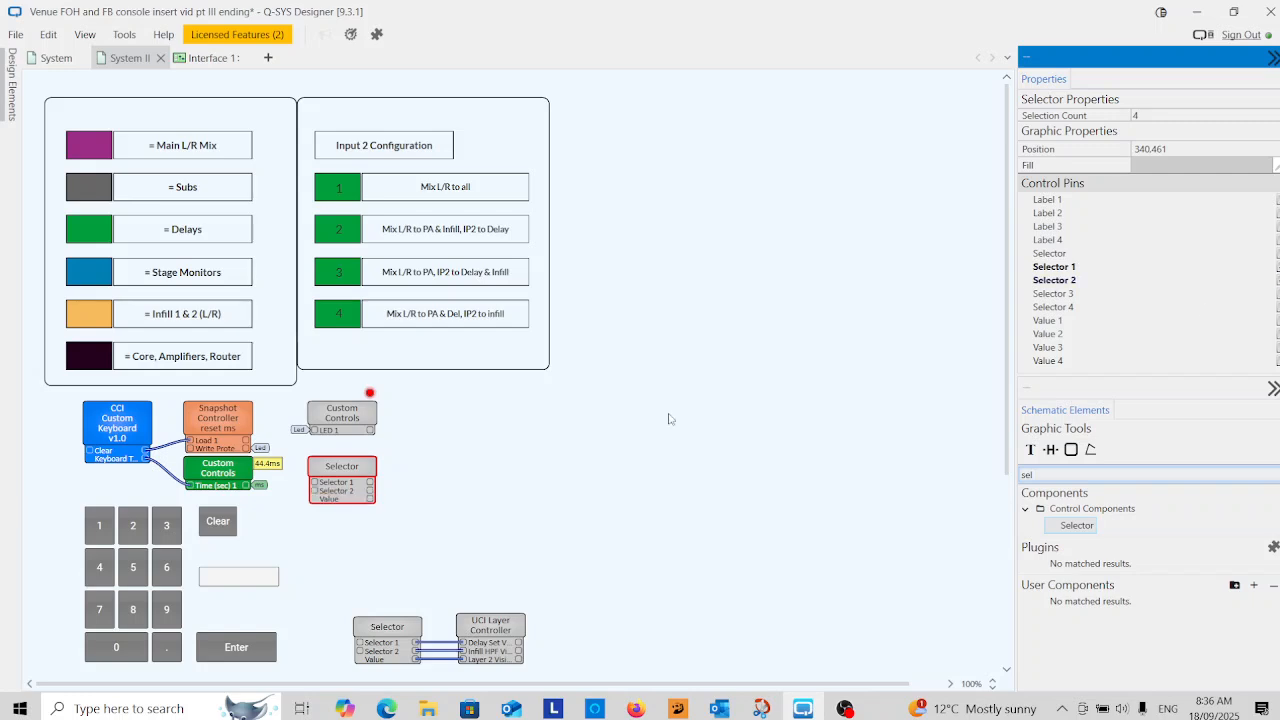
double_click(338, 467)
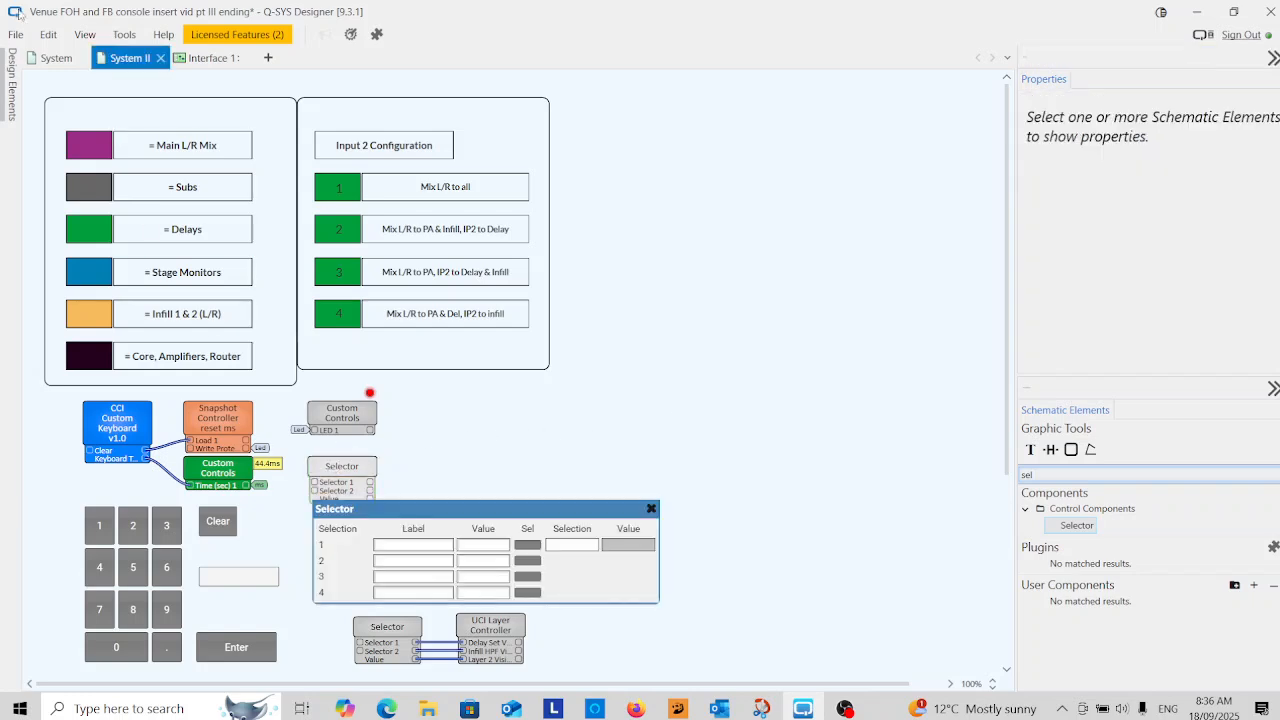
Emulate the design, set the new Selector's first value to On and second value to Off, and end the emulation.
click(15, 35)
click(40, 238)
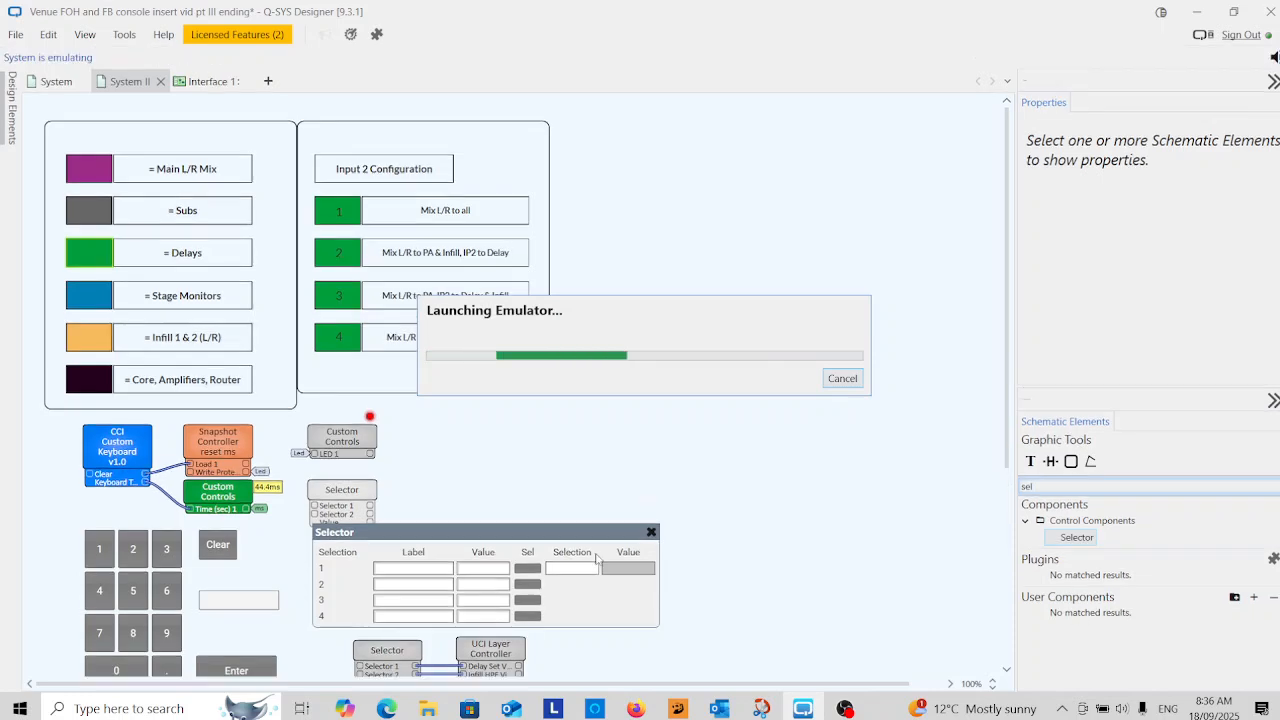
click(480, 569)
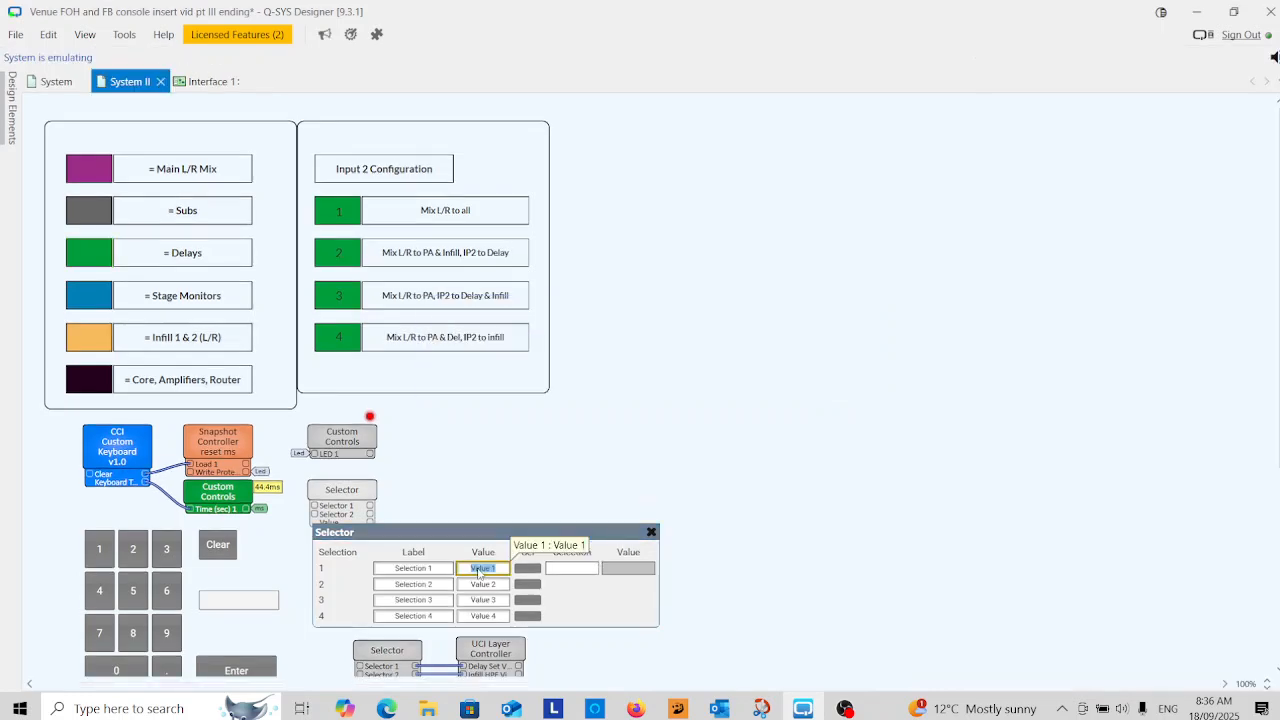
text(0)
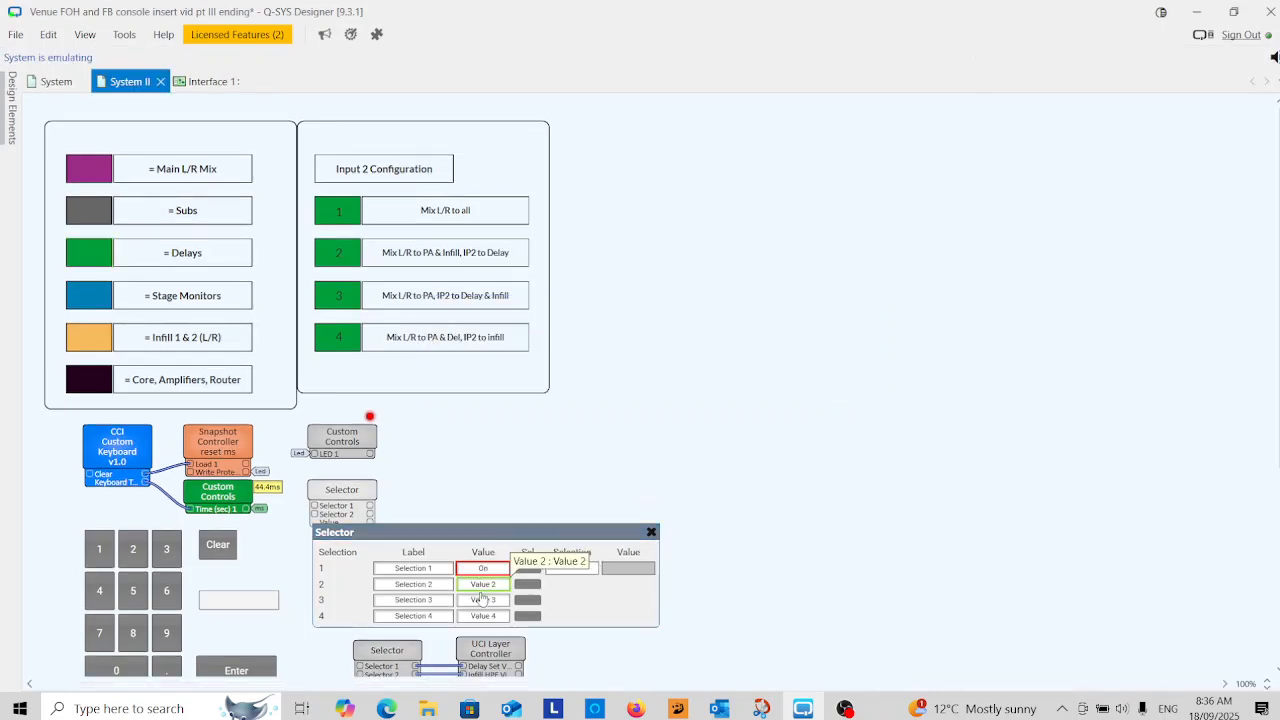
click(484, 589)
click(490, 588)
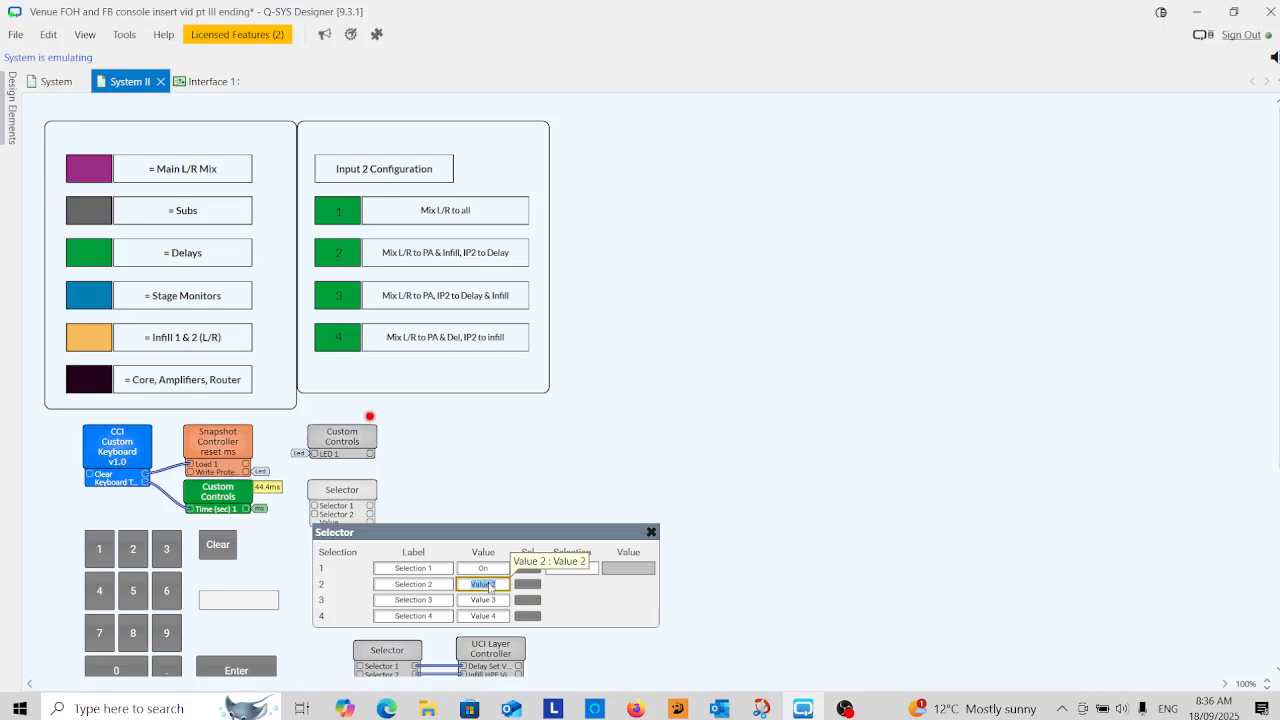
text(0)
key(Return)
drag(505, 536, 624, 468)
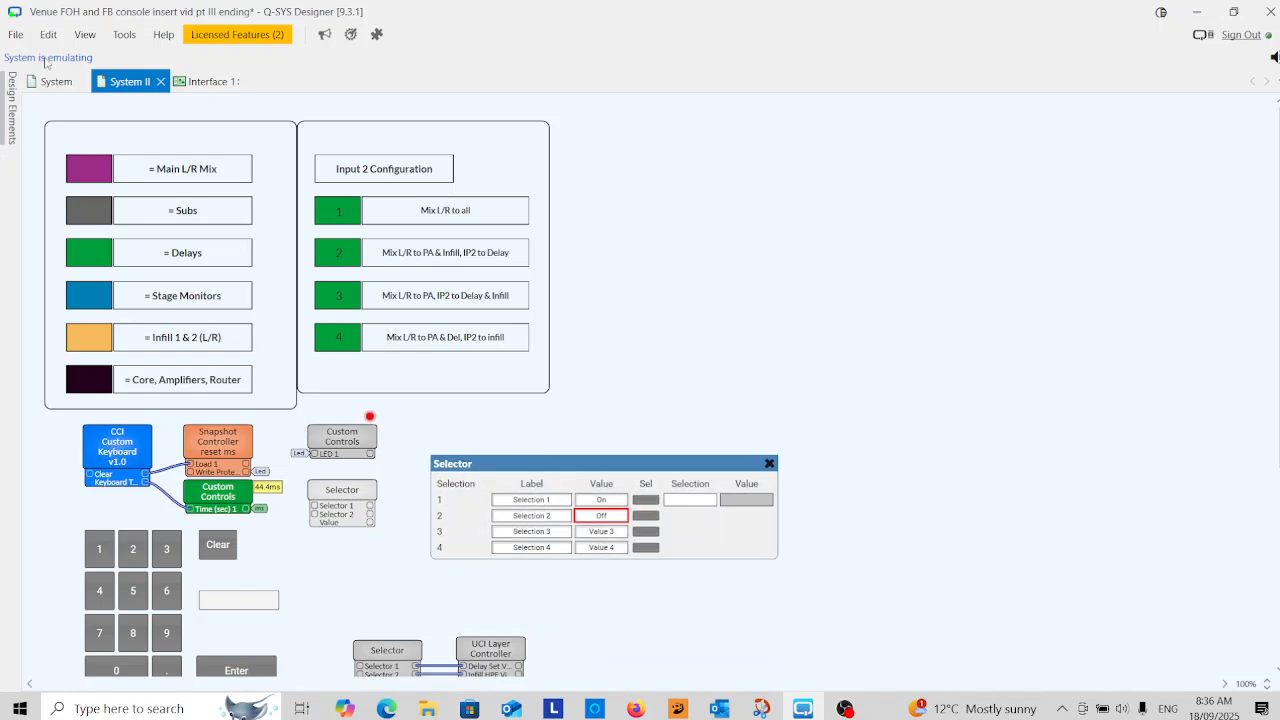
click(15, 34)
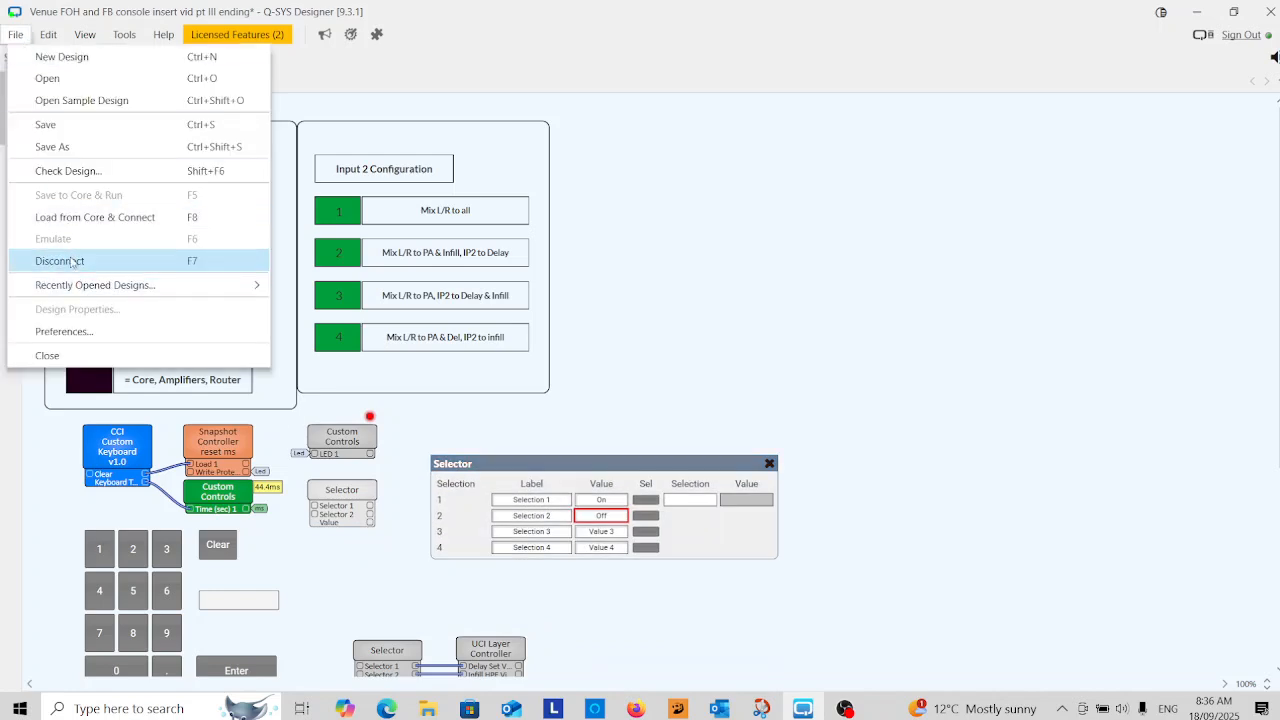
click(72, 262)
Place the Selector's output value field onto the schematic just above the LED Custom Controls block, beside the LED, and close the control window.
click(641, 531)
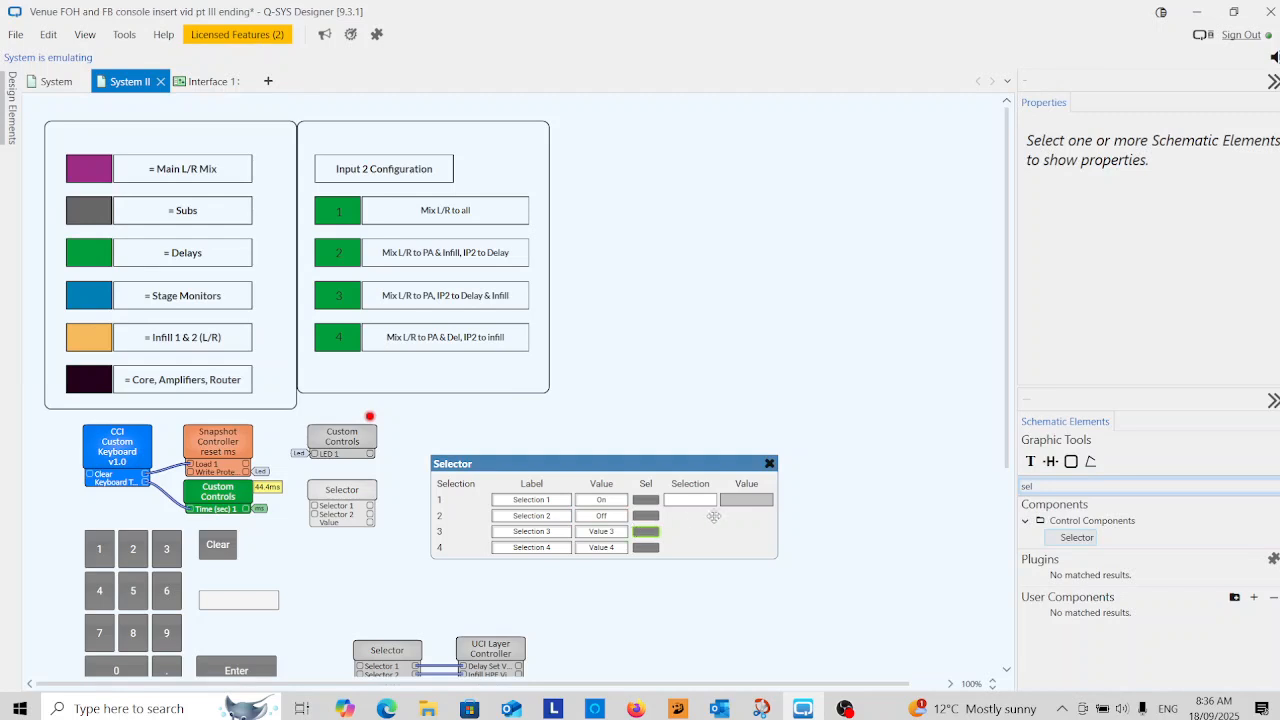
click(744, 479)
drag(750, 473, 337, 392)
click(770, 440)
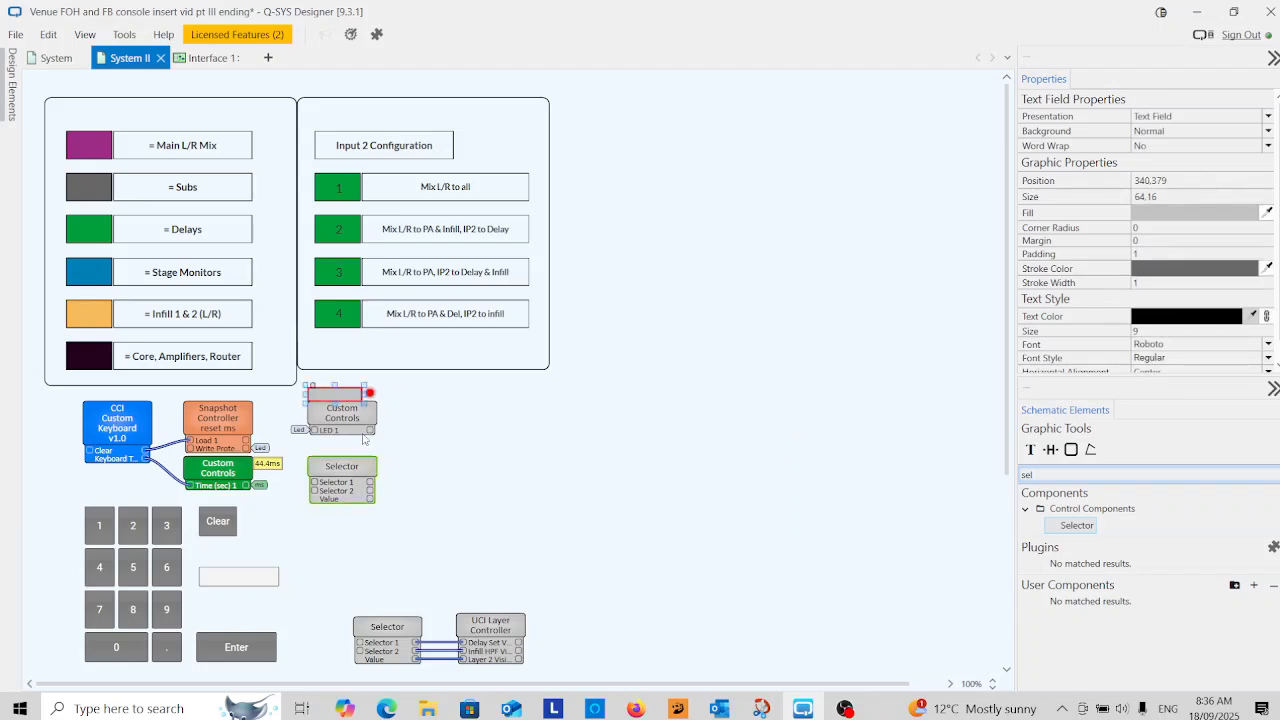
Link the new Selector's Selector 1 input pin to the existing Led signal name.
click(314, 484)
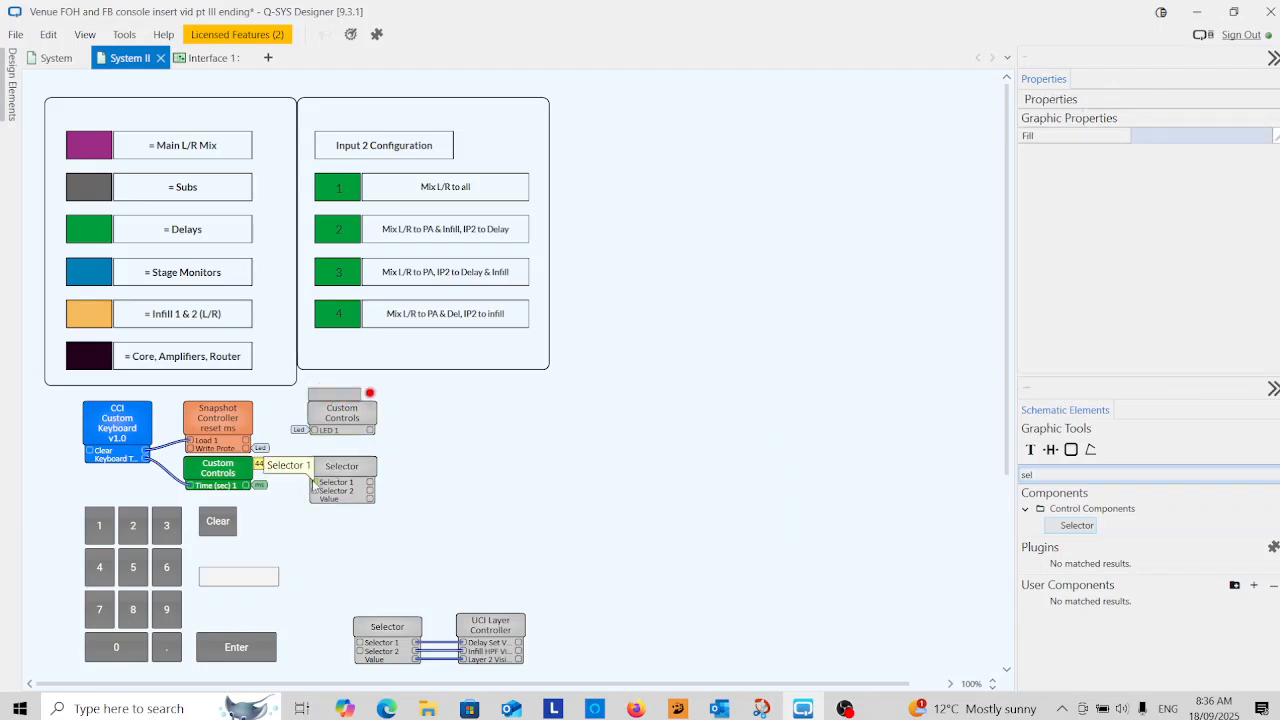
click(314, 484)
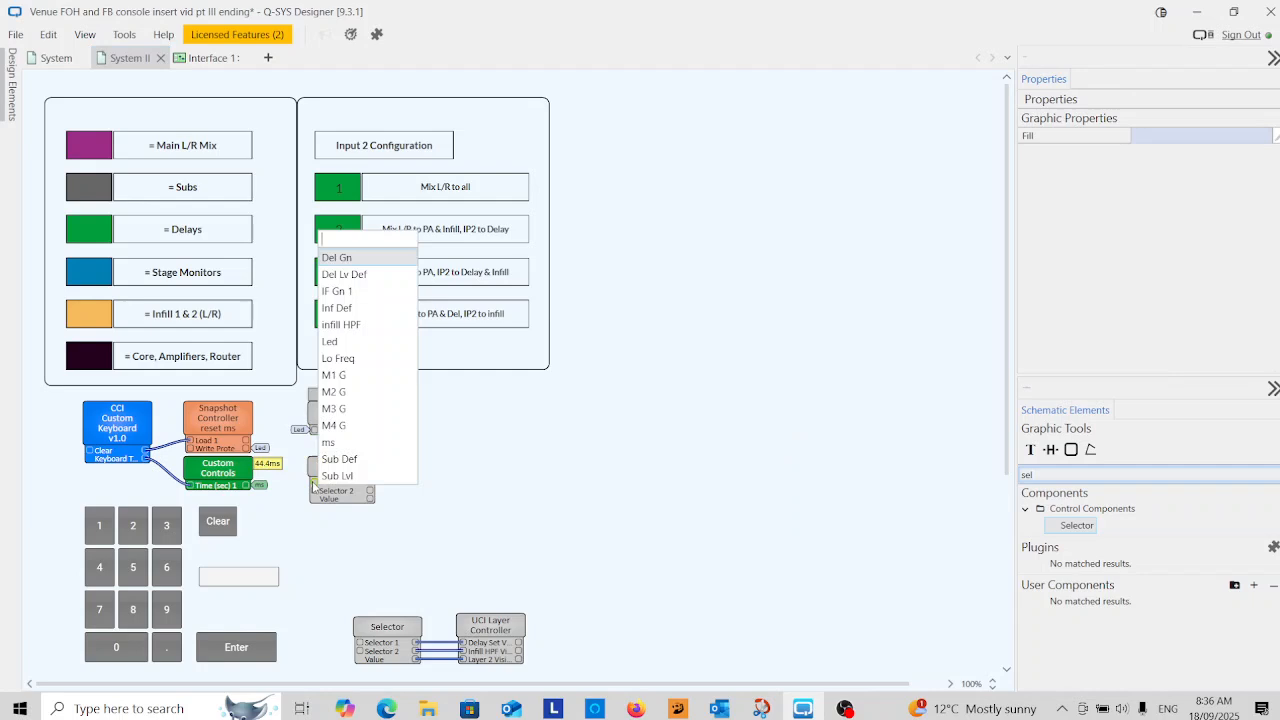
click(350, 342)
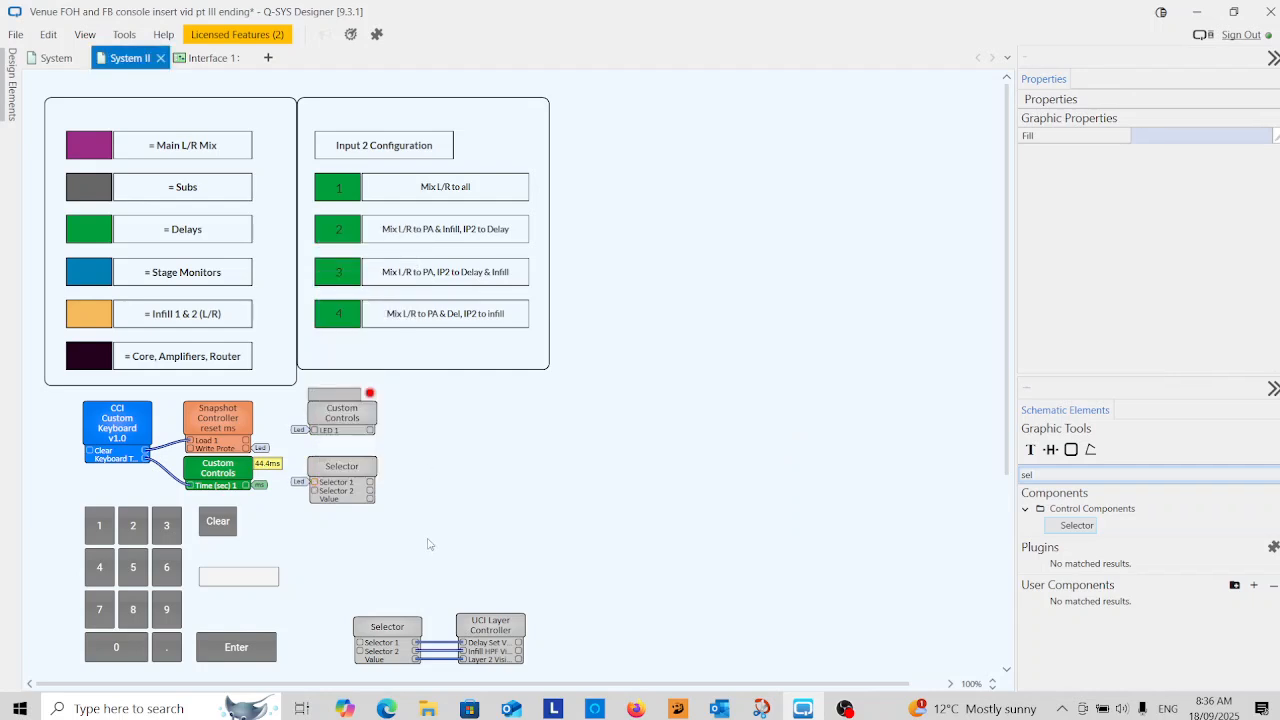
click(449, 506)
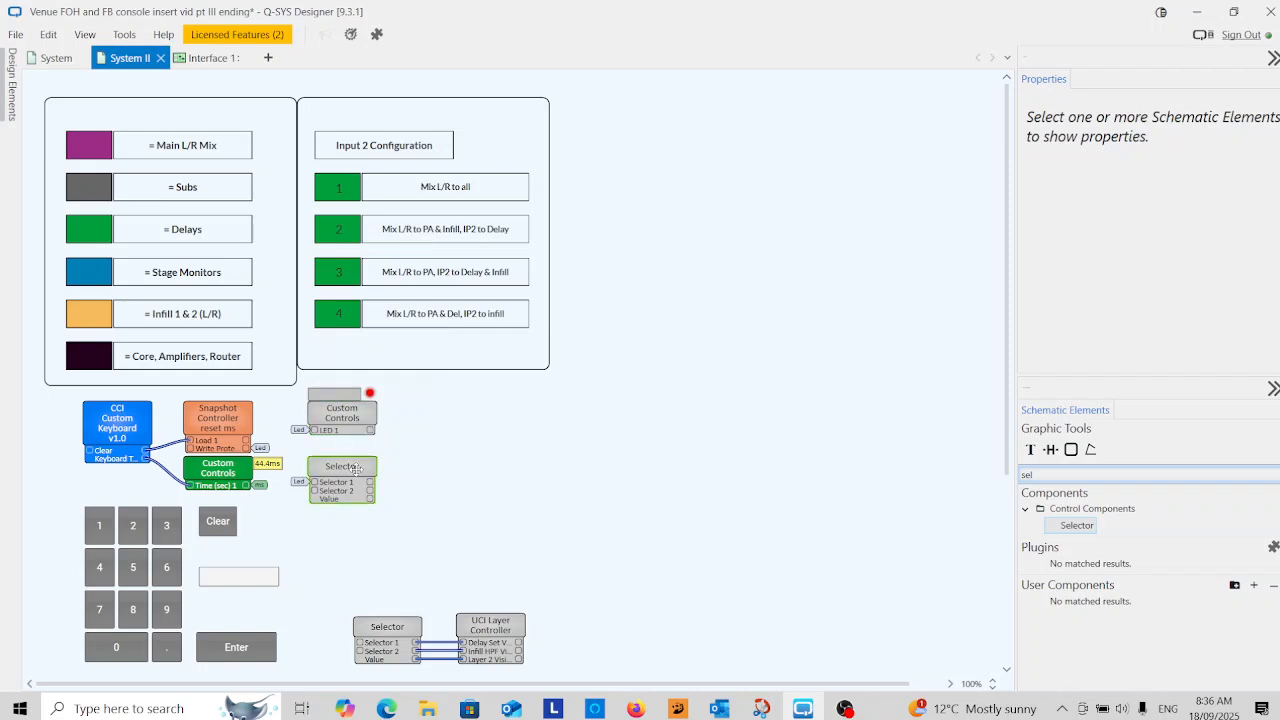
click(18, 36)
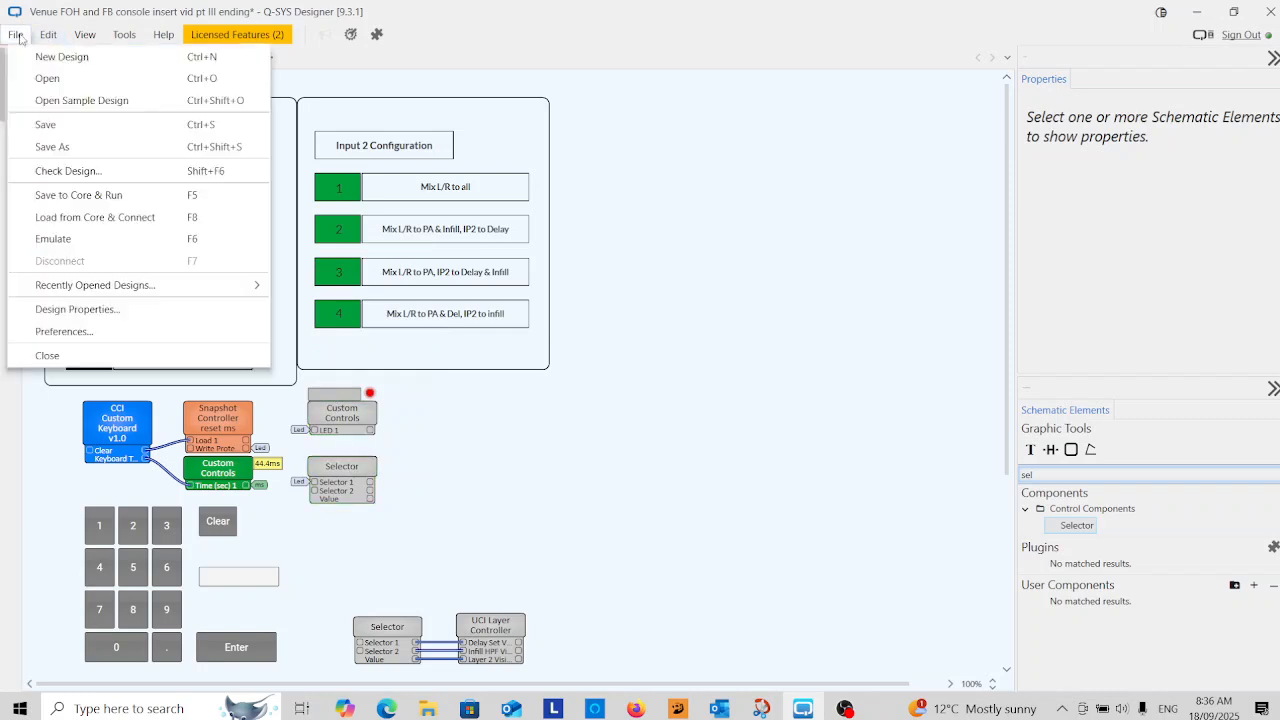
click(20, 38)
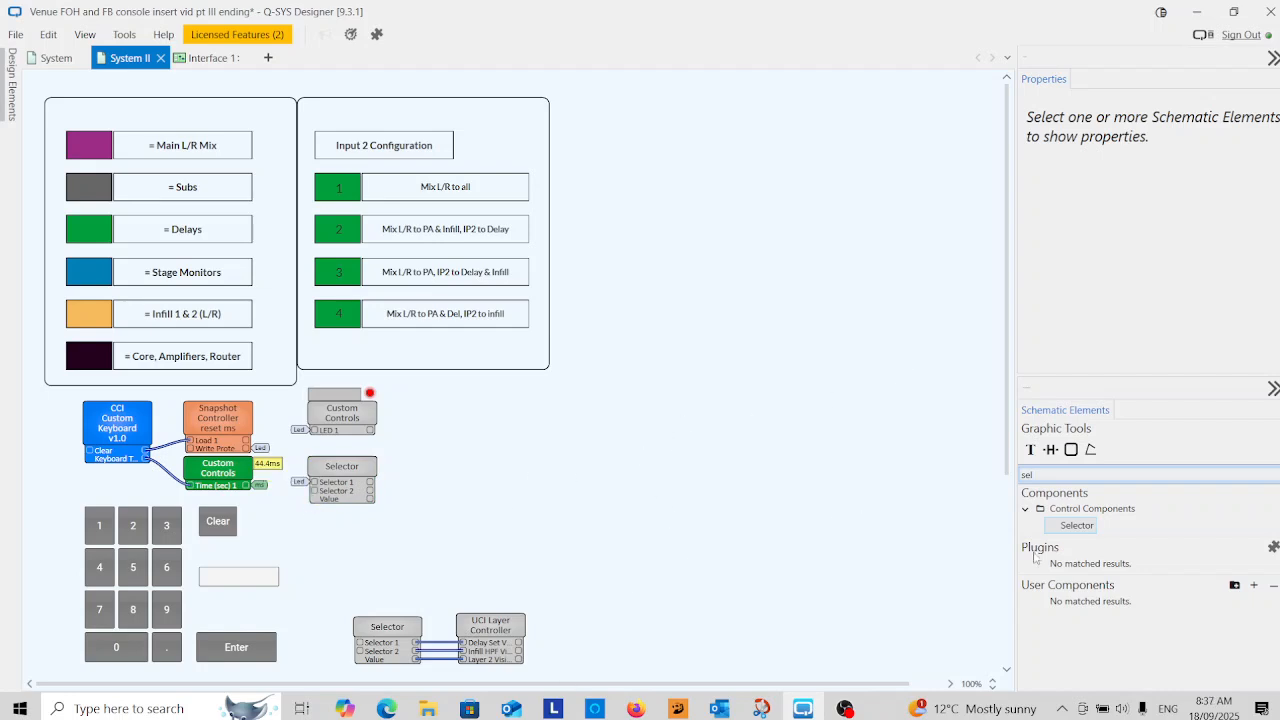
Search the components for "con" and add a Control Function component beside the LED Custom Controls block.
click(1044, 474)
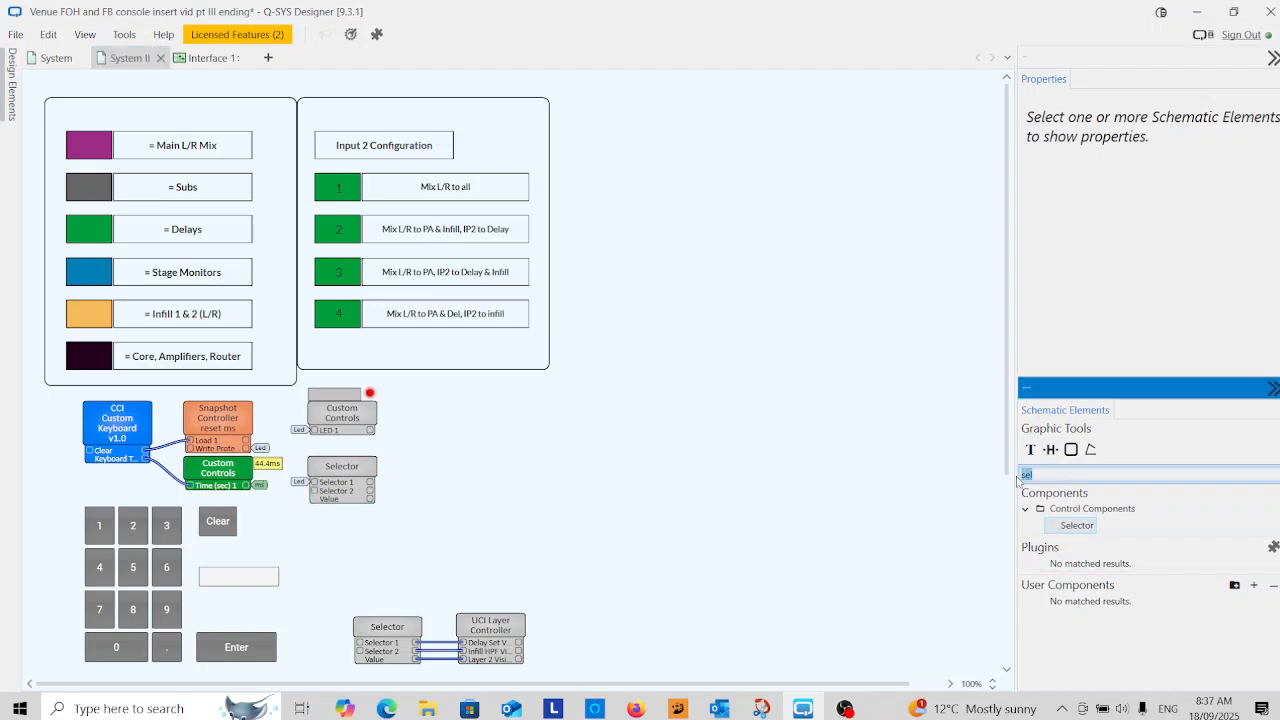
text(con)
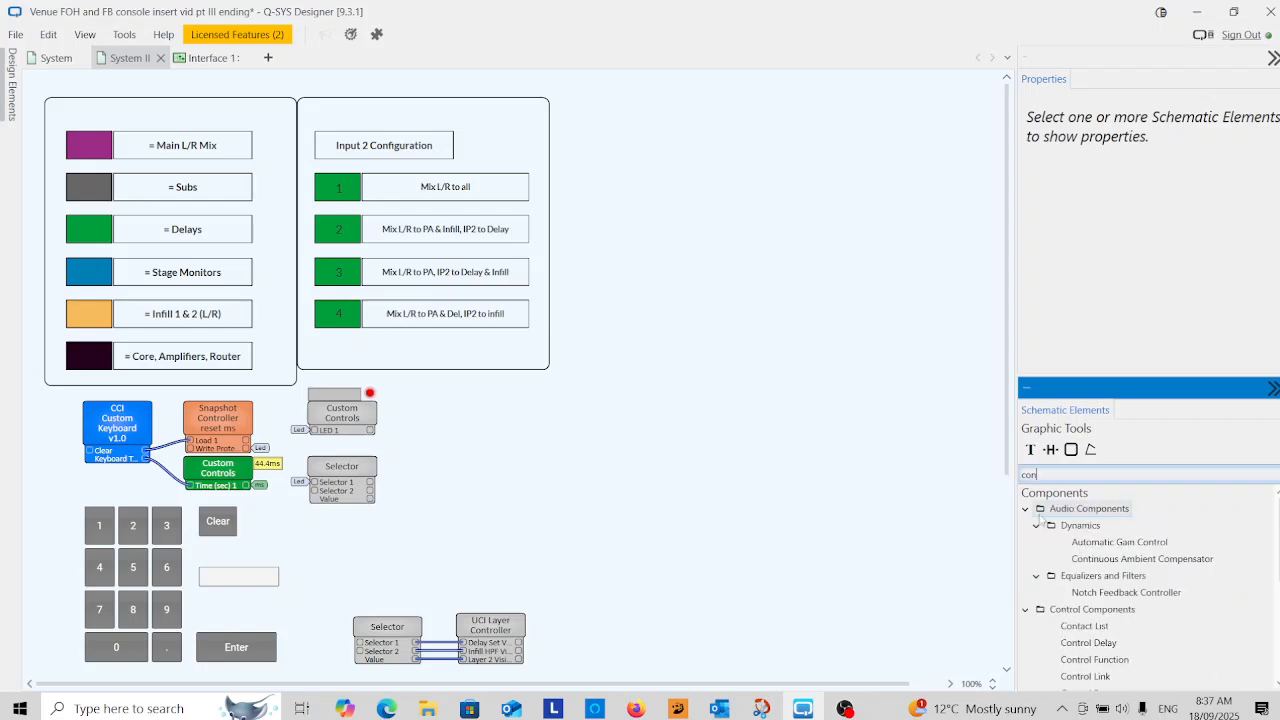
drag(1098, 662, 421, 401)
click(546, 459)
click(438, 456)
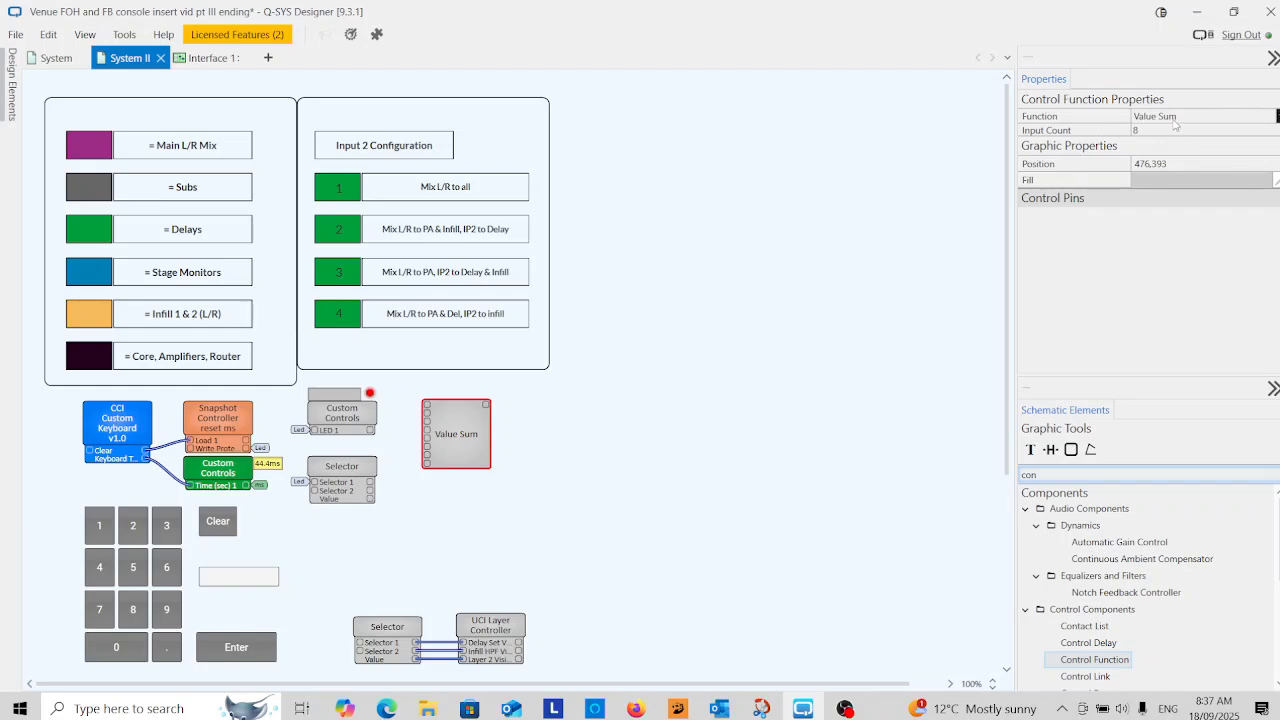
Set the new Control Function's function to Logic NOT and its input count to 1.
click(1177, 119)
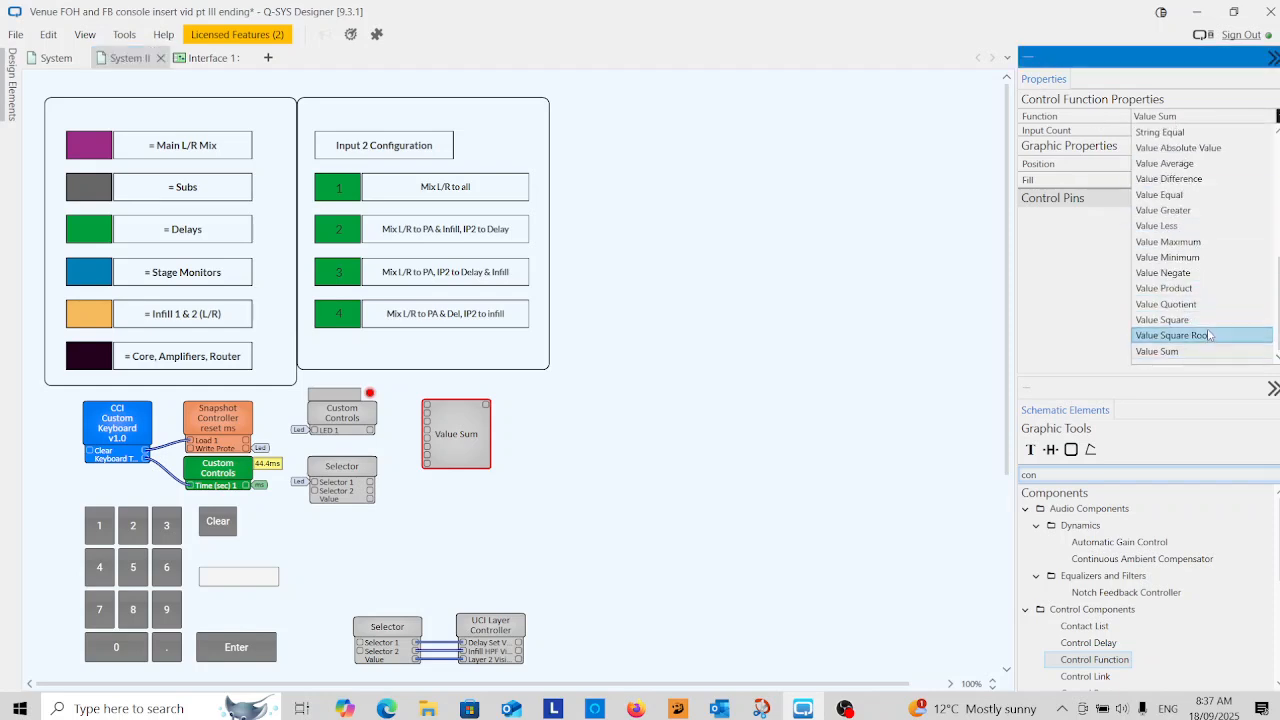
scroll(1180, 290, up, 3)
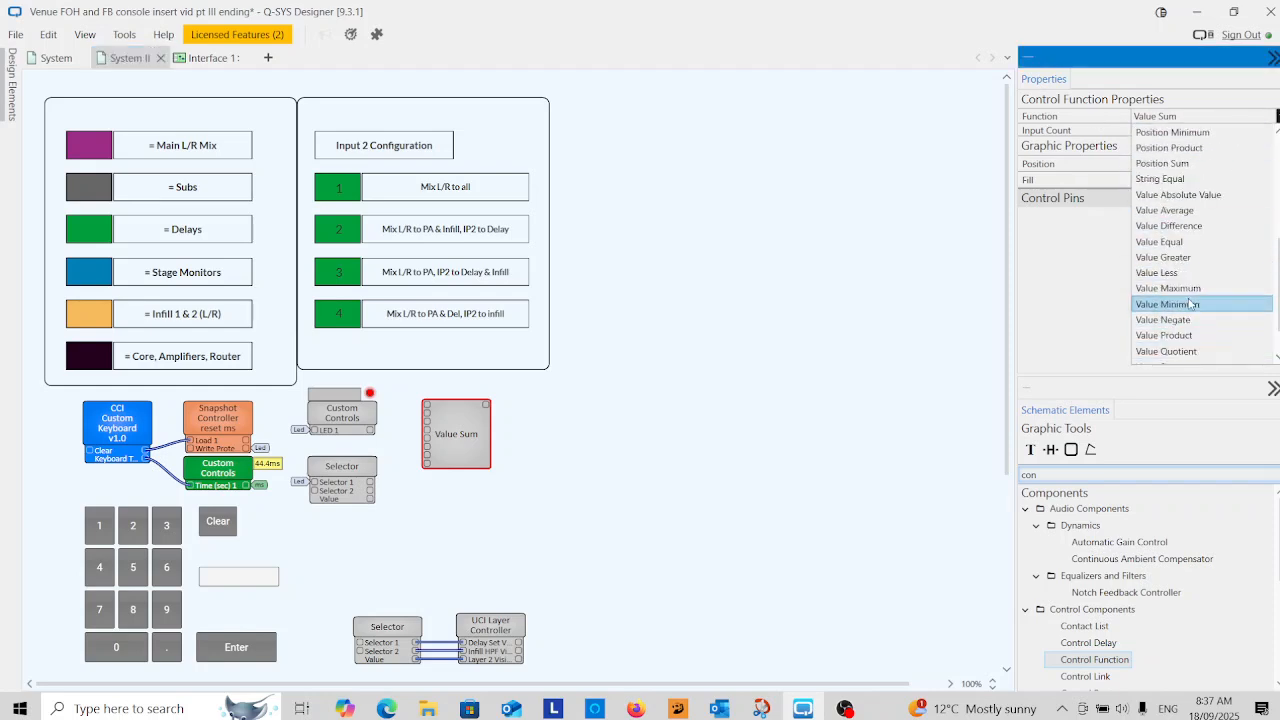
scroll(1190, 303, up, 2)
scroll(1187, 303, up, 2)
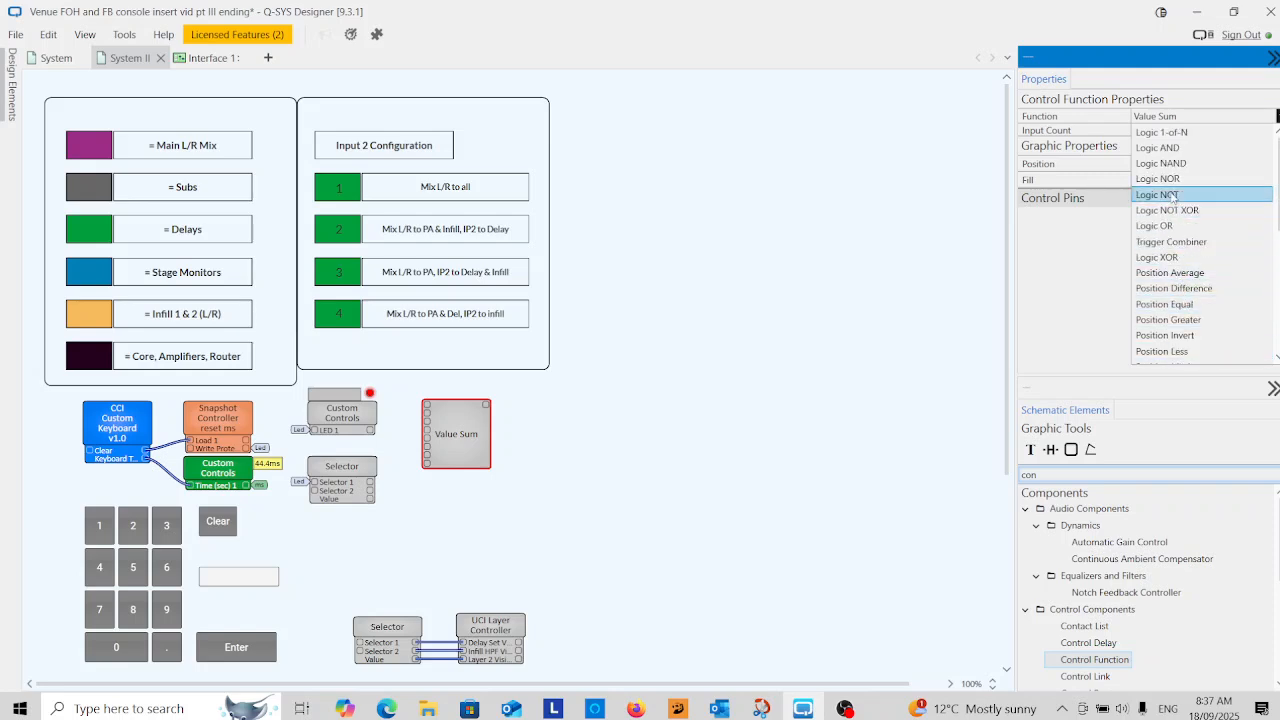
click(1173, 196)
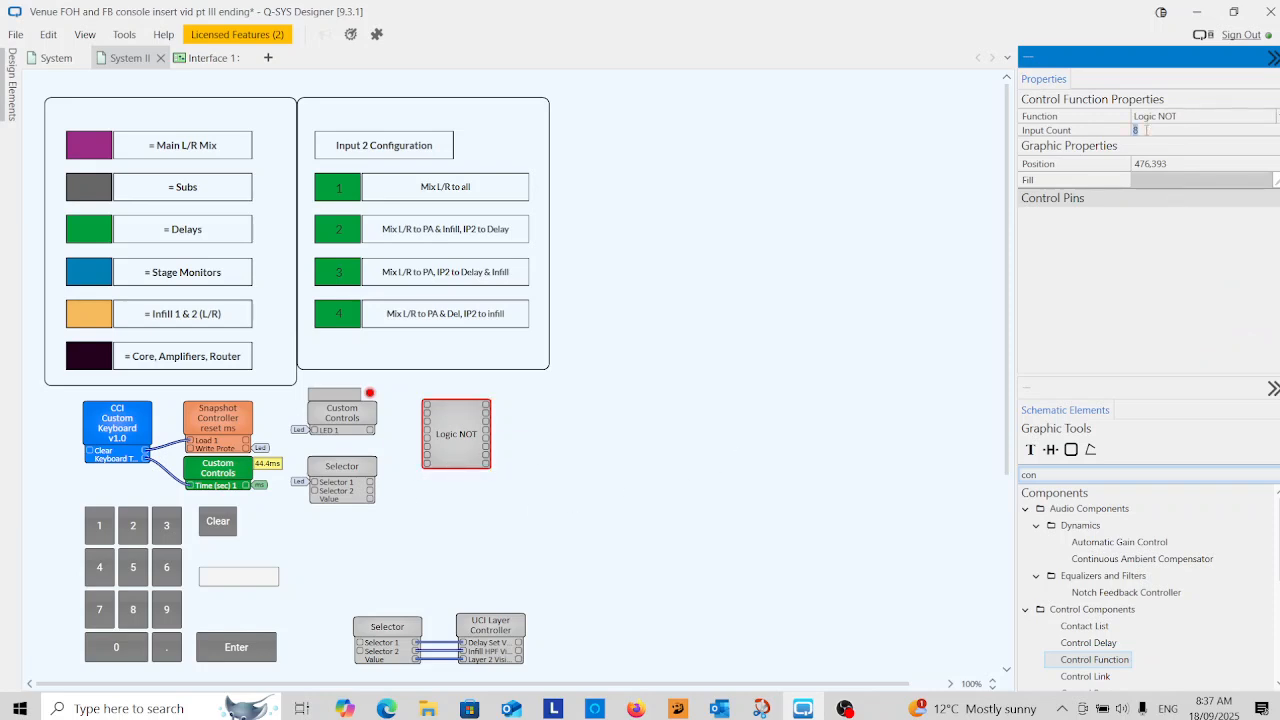
text(1)
key(Return)
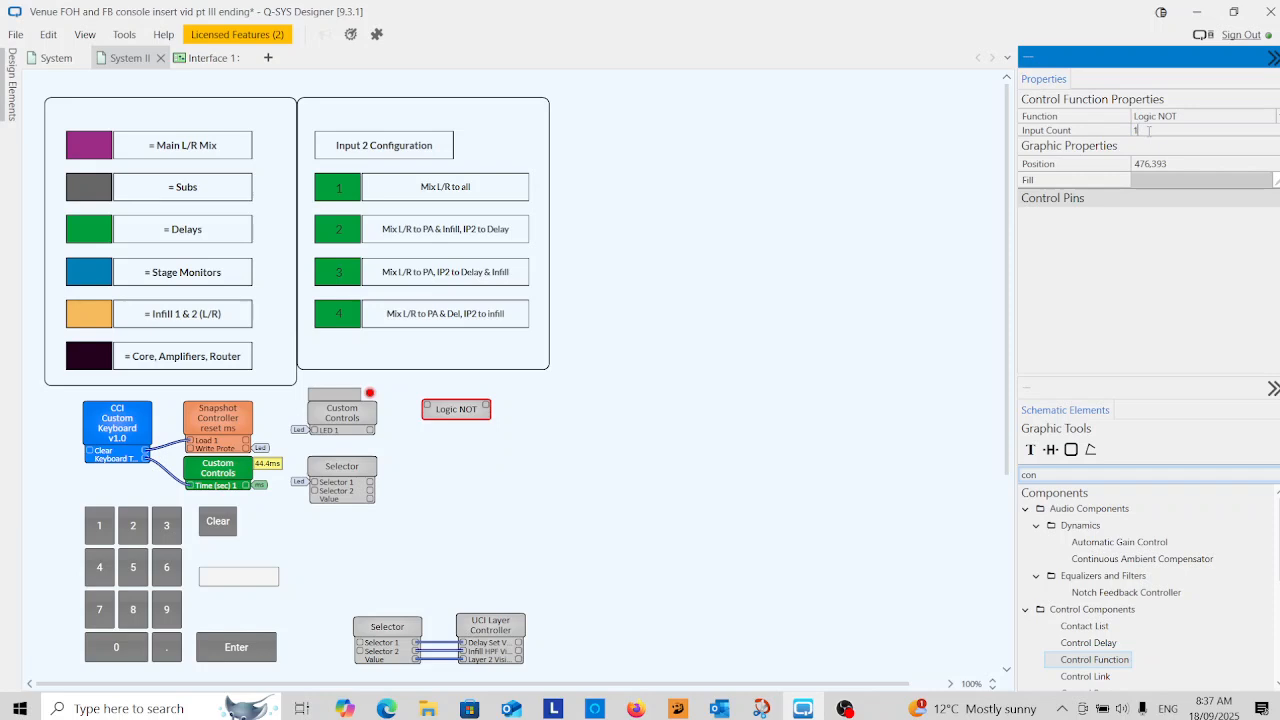
click(551, 496)
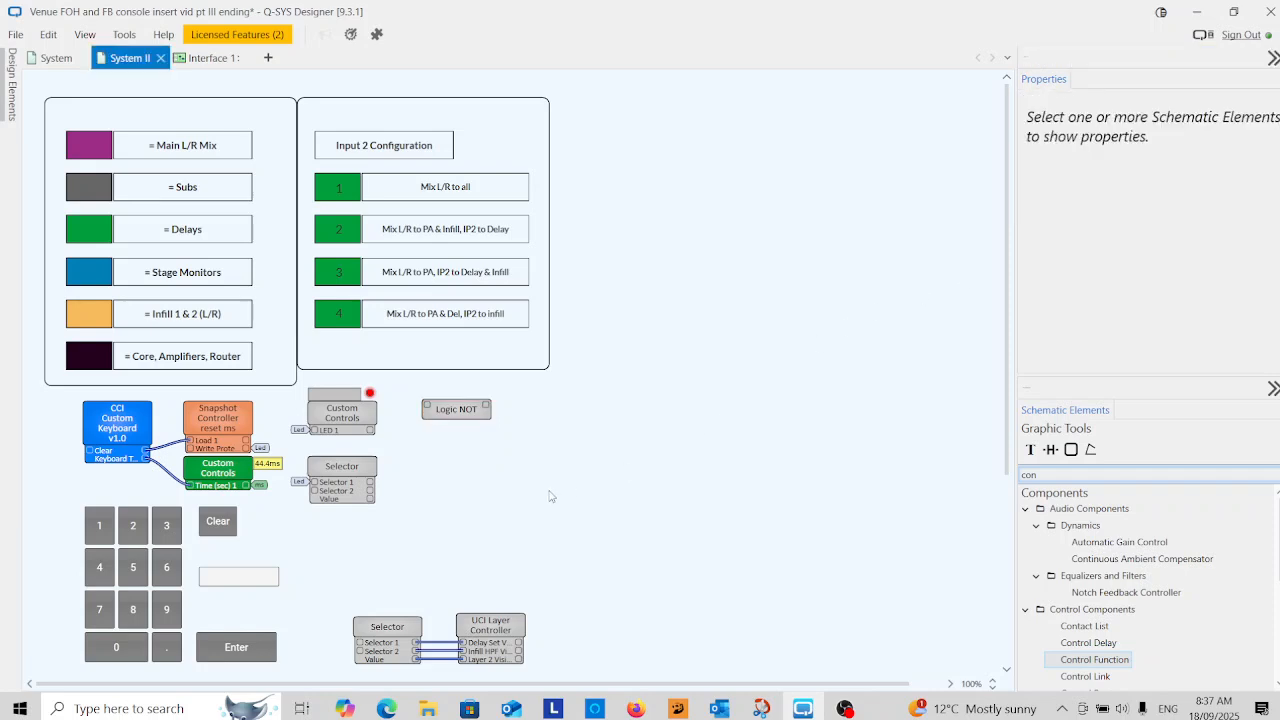
Link the Logic NOT block's input to the Led signal name and name its output signal Not LED.
click(471, 410)
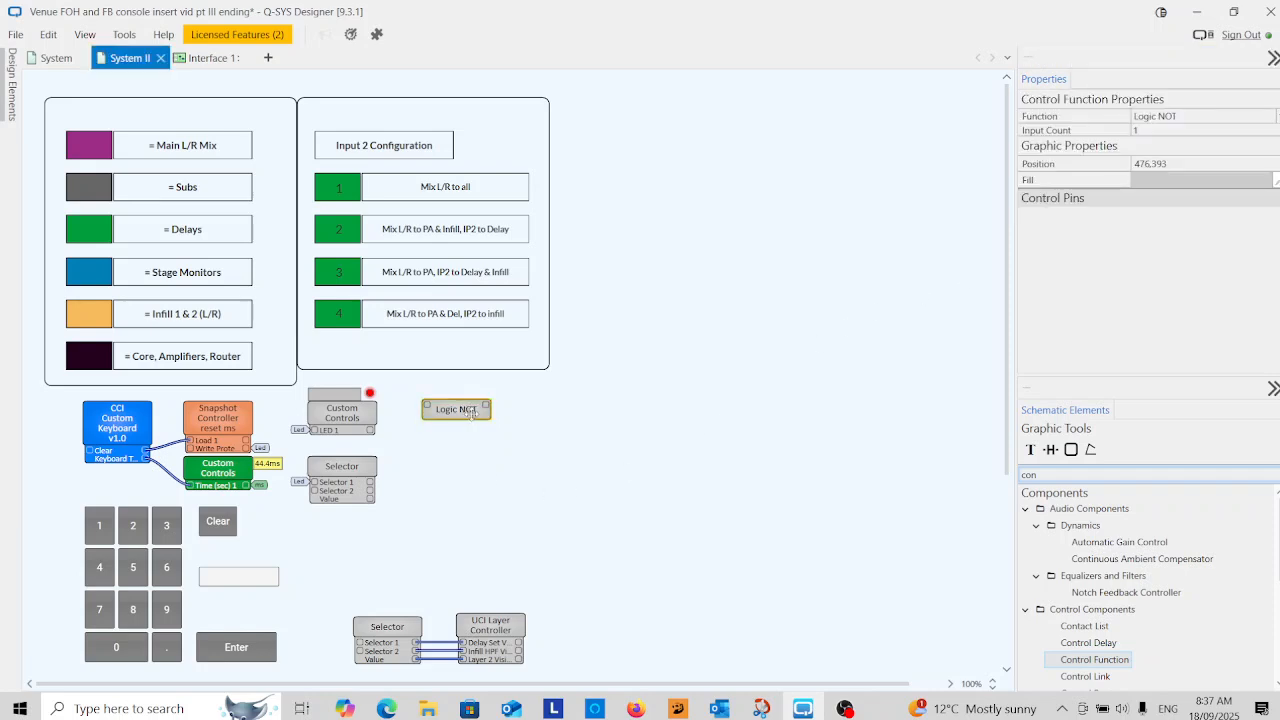
click(428, 408)
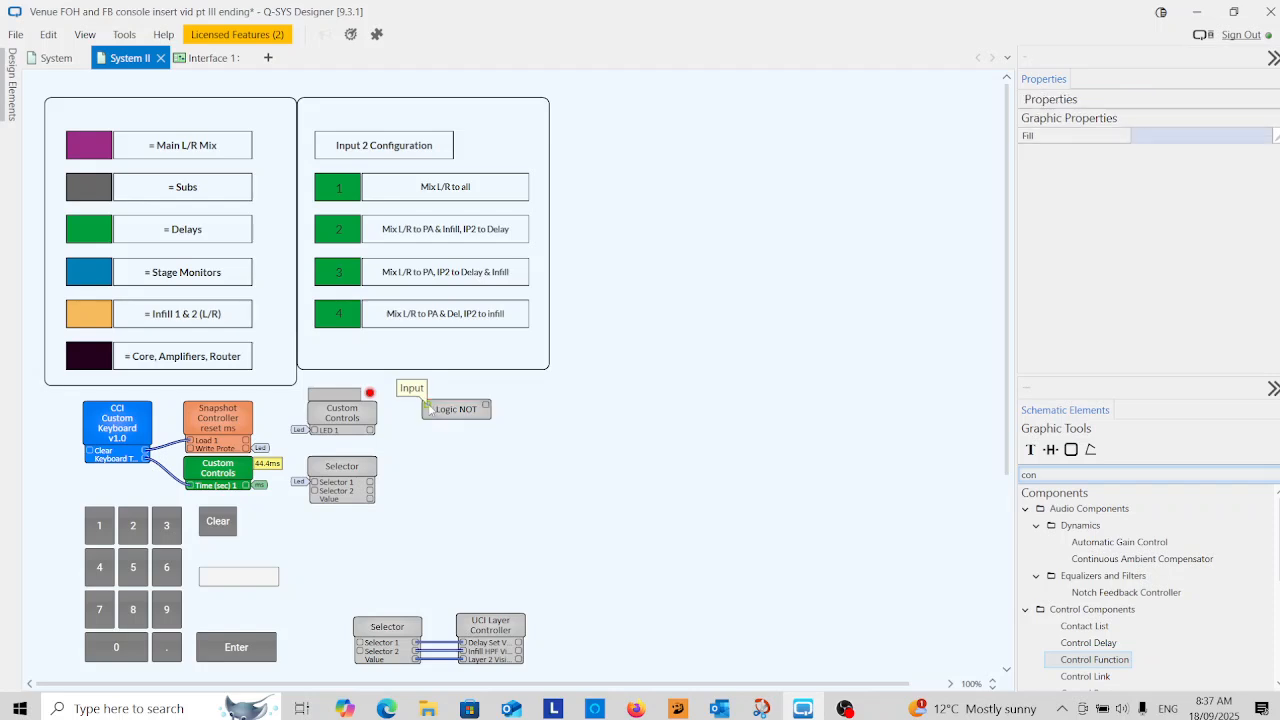
double_click(428, 408)
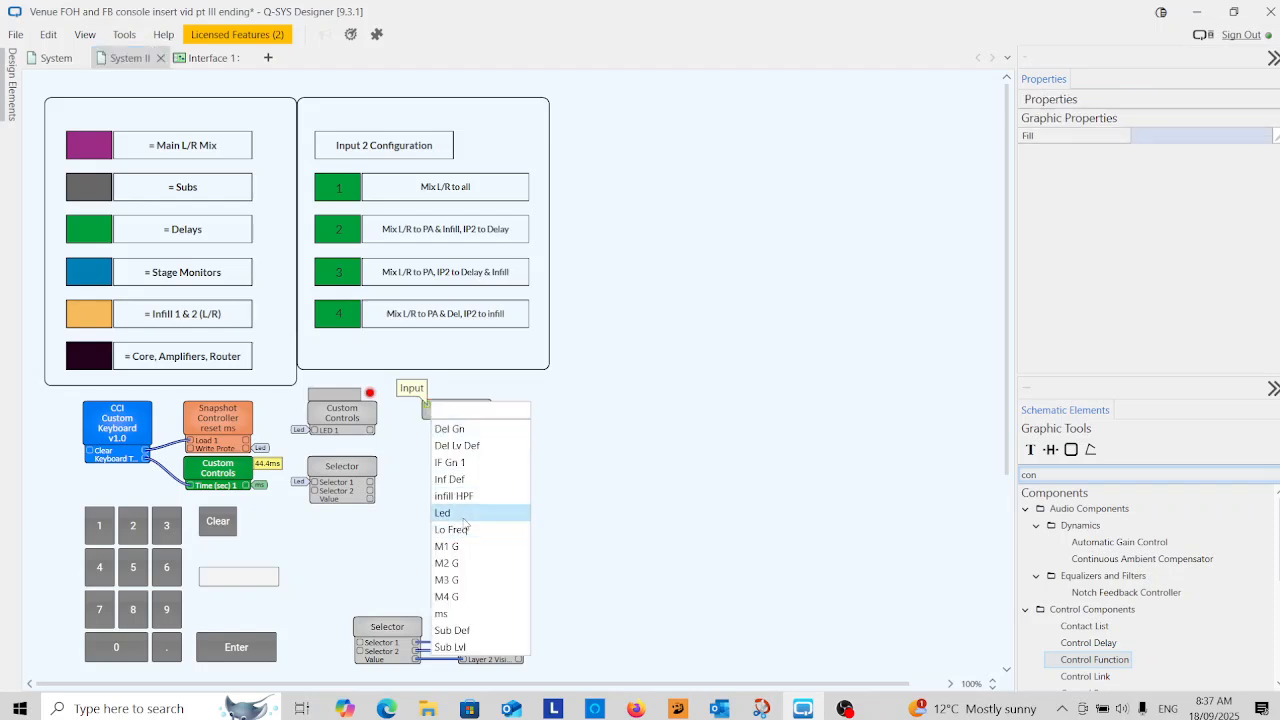
click(463, 517)
double_click(487, 405)
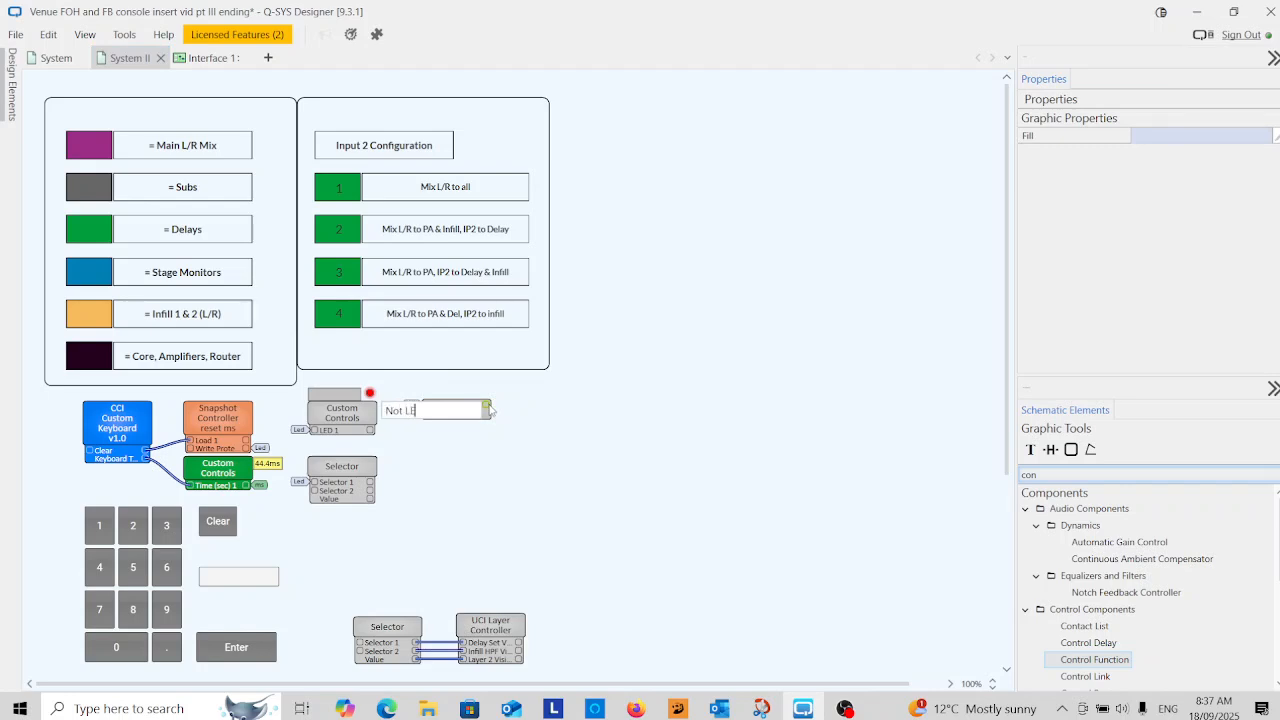
key(Return)
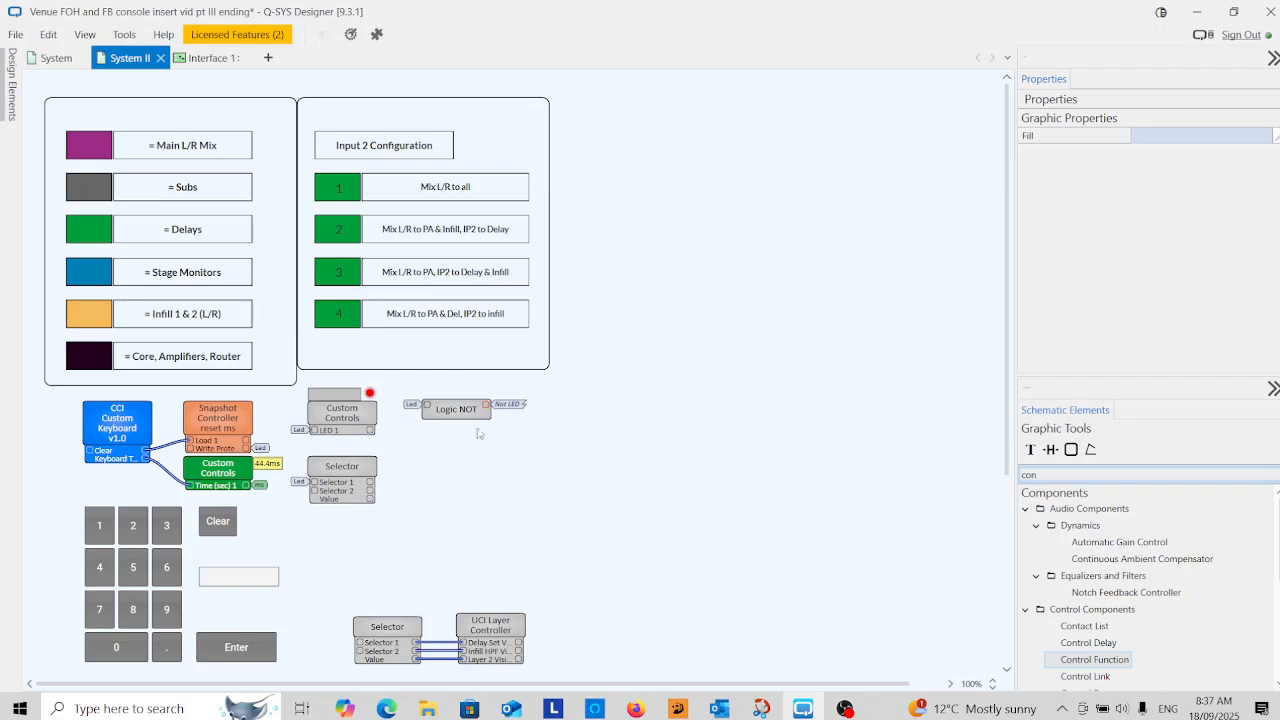
Link the new Selector's Selector 2 input pin to the Not LED signal name.
double_click(316, 489)
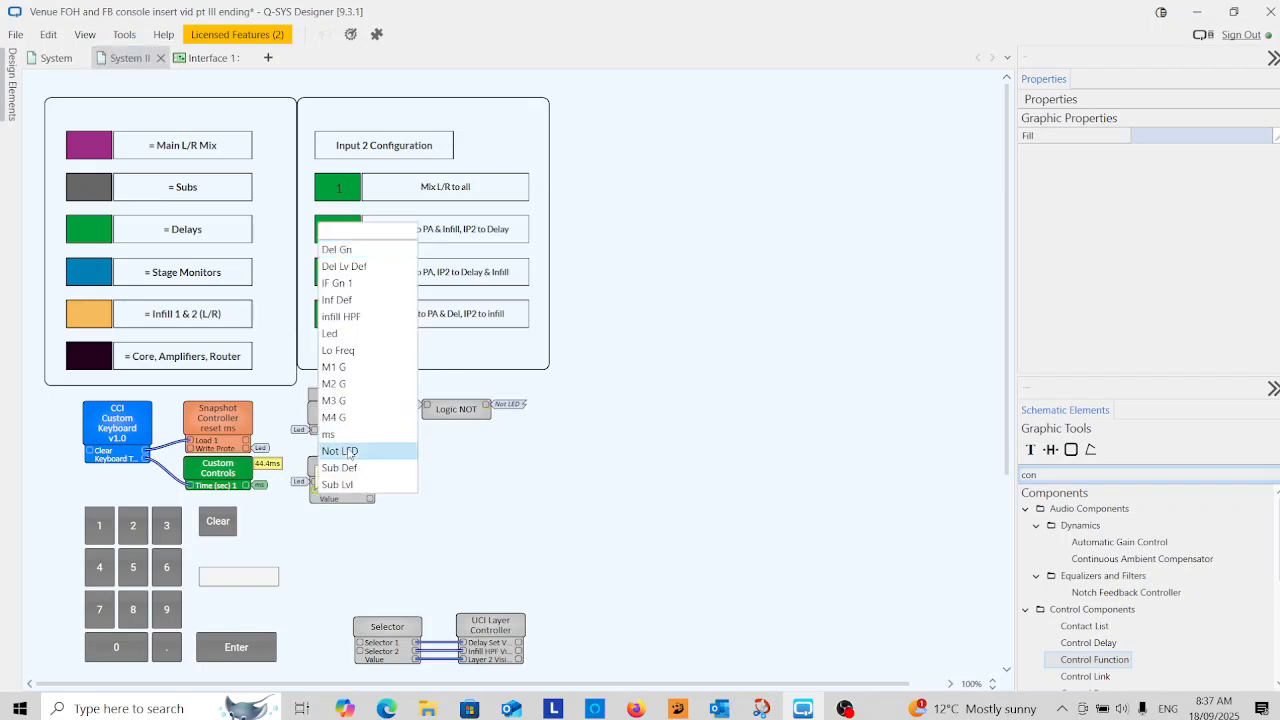
click(410, 449)
click(416, 509)
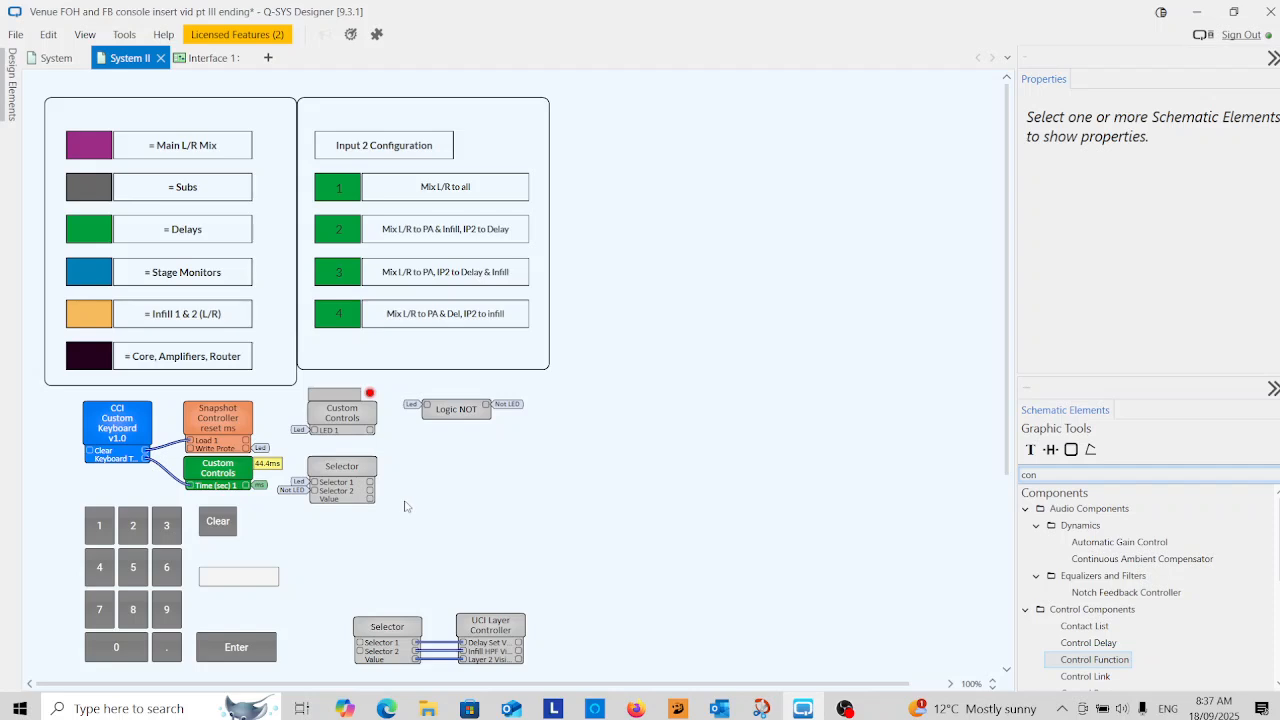
Emulate the design with the "reset ms" control window open, toggle Write Protect to test the LED and On/Off value field, then close the window.
double_click(220, 420)
drag(253, 462, 551, 481)
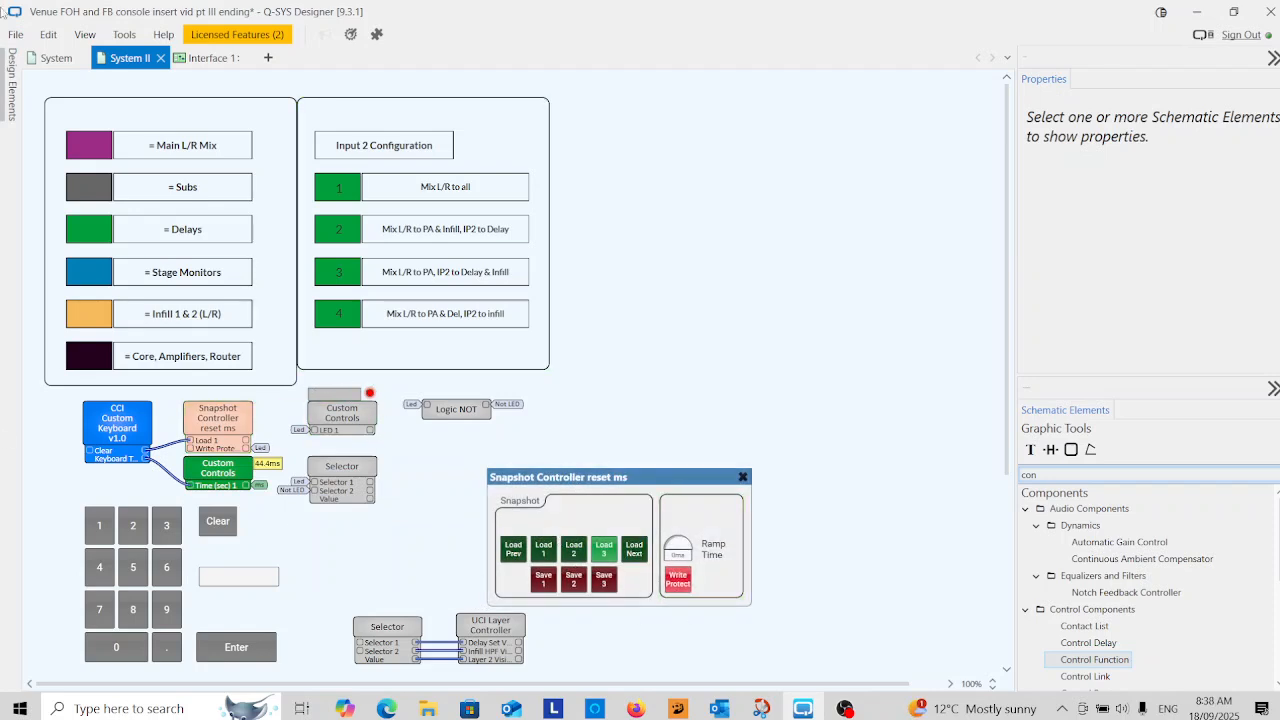
click(15, 34)
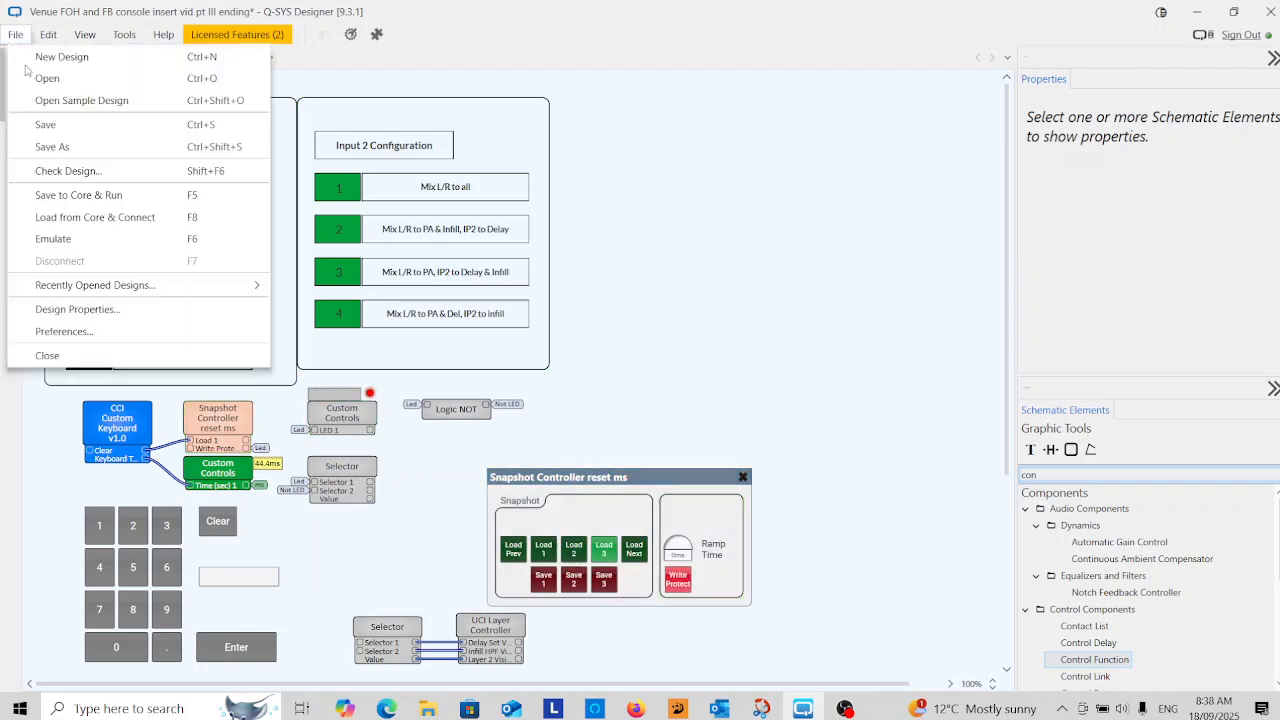
click(76, 240)
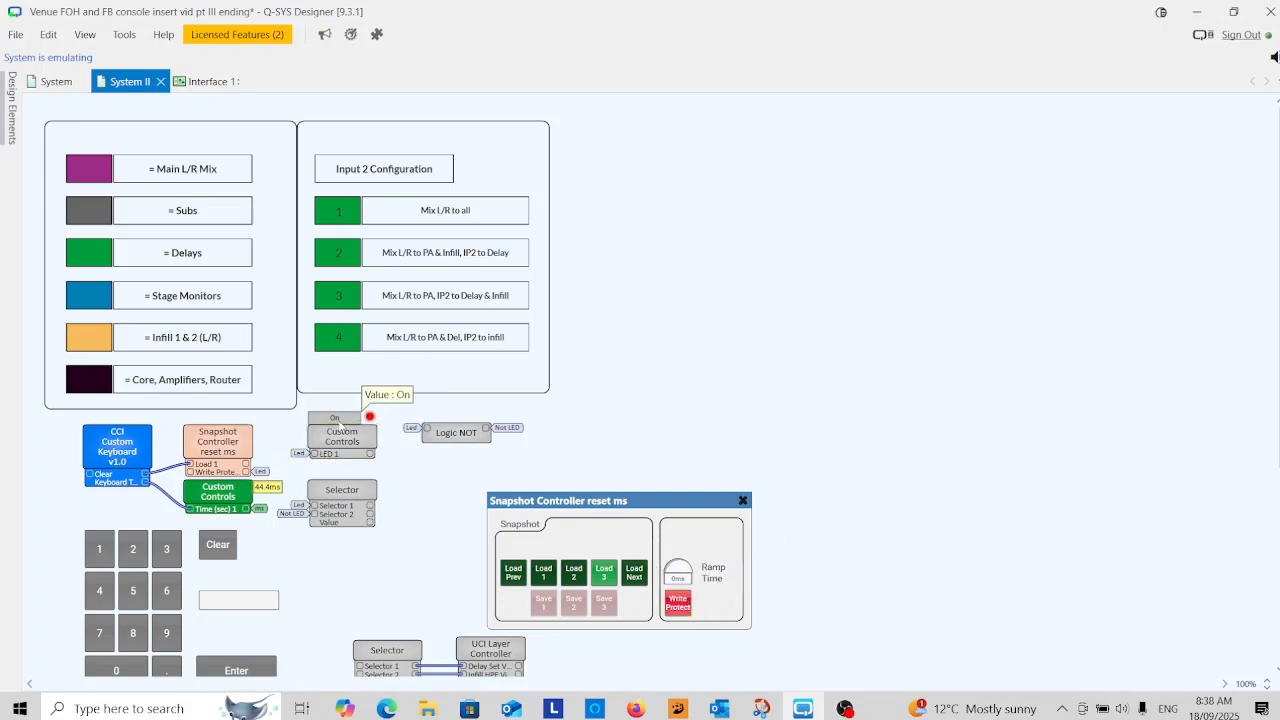
click(678, 605)
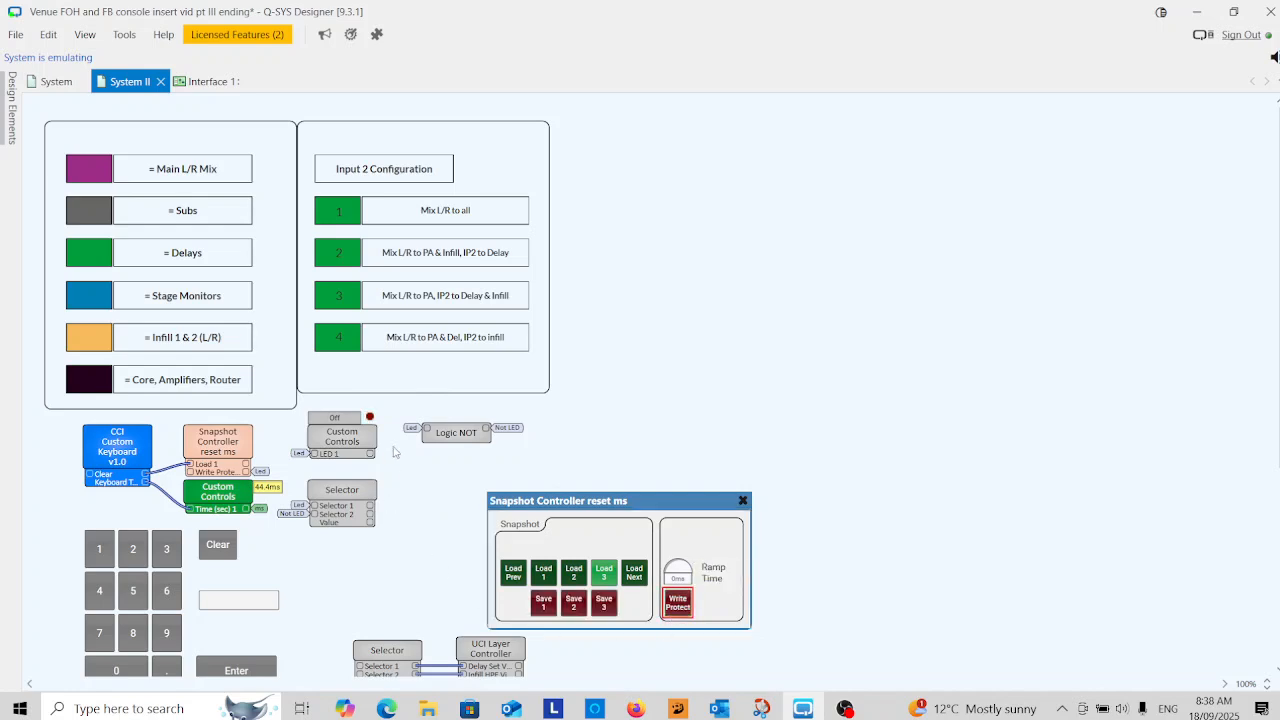
click(742, 503)
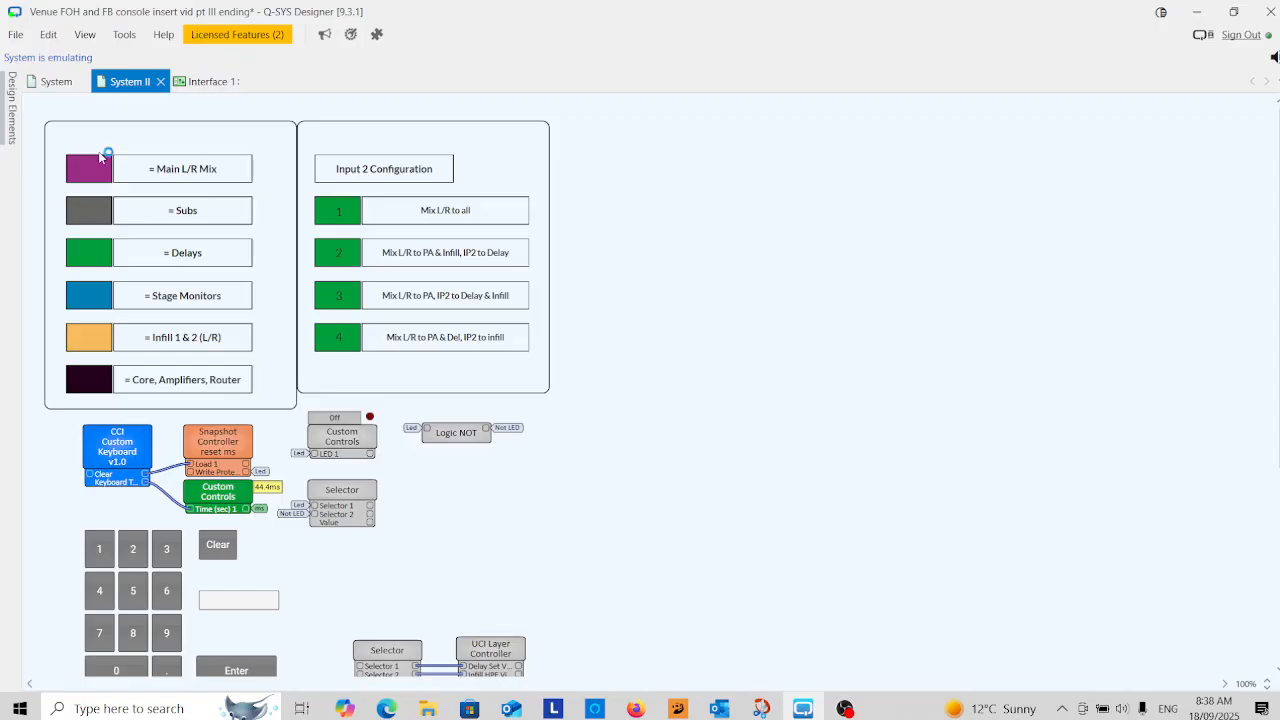
Stop the emulation and copy the On/Off text field and the red LED above the Custom Controls block on System II.
click(16, 35)
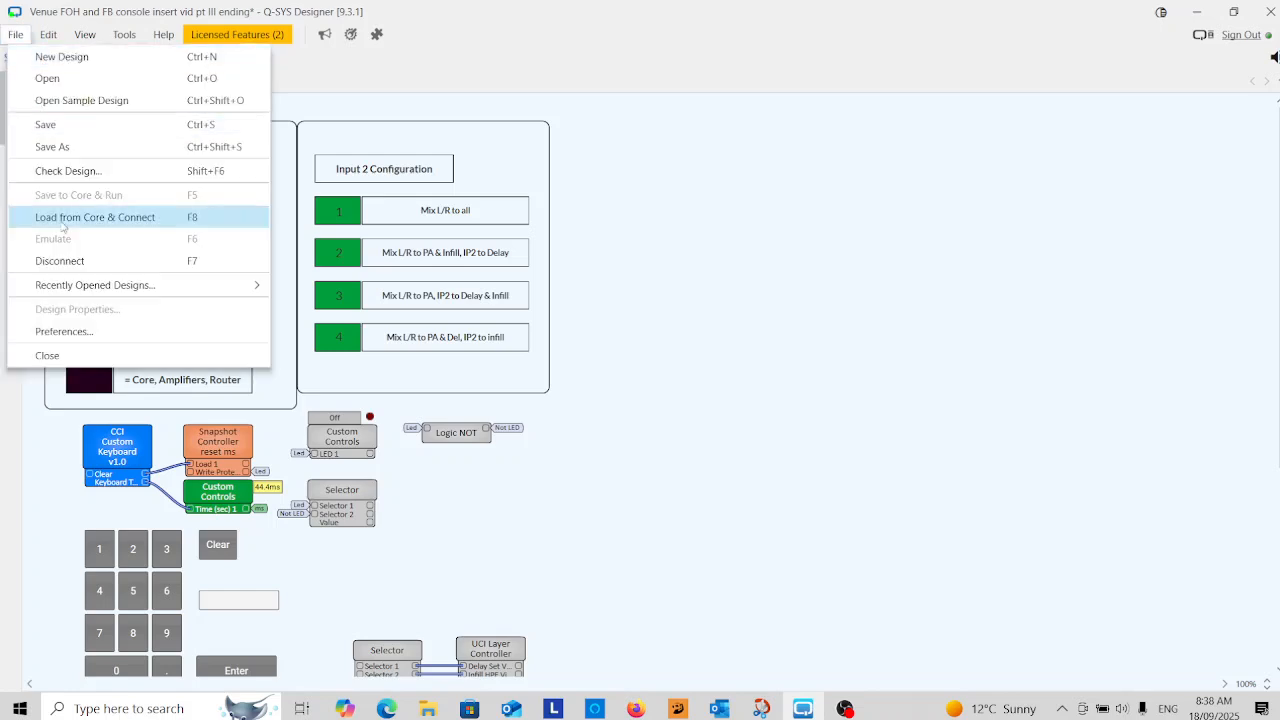
click(65, 262)
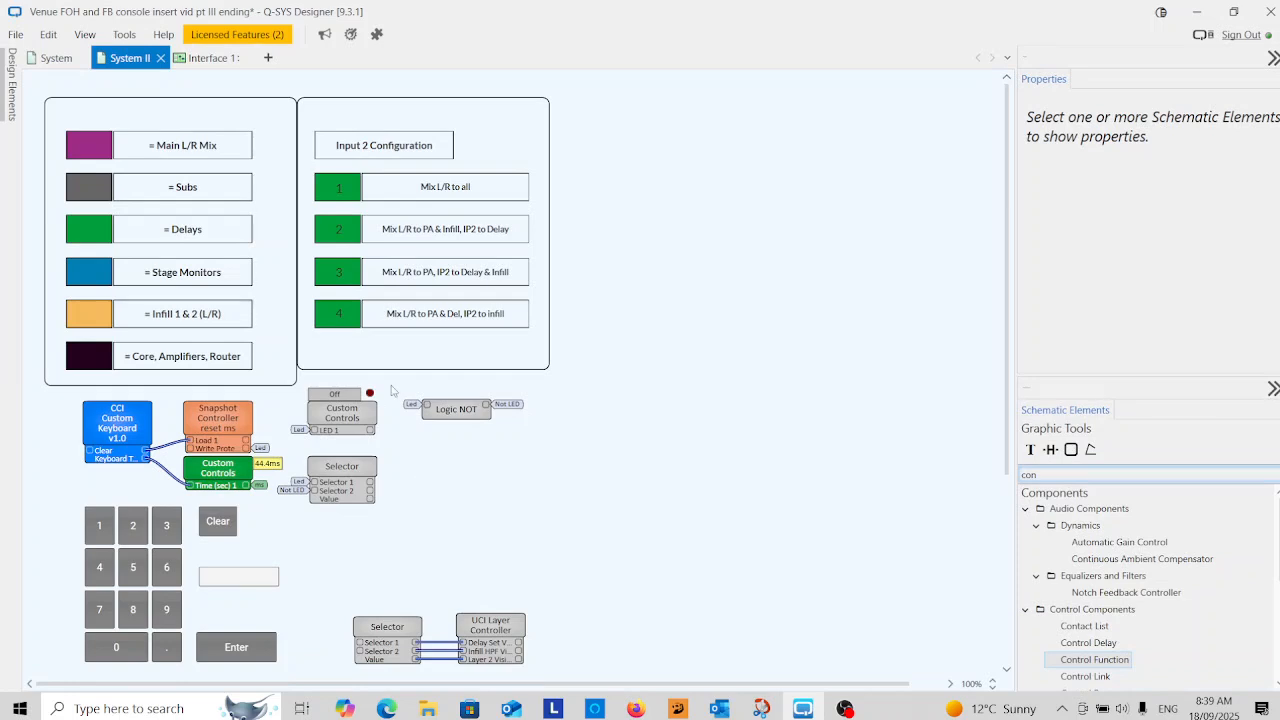
click(333, 397)
right_click(335, 396)
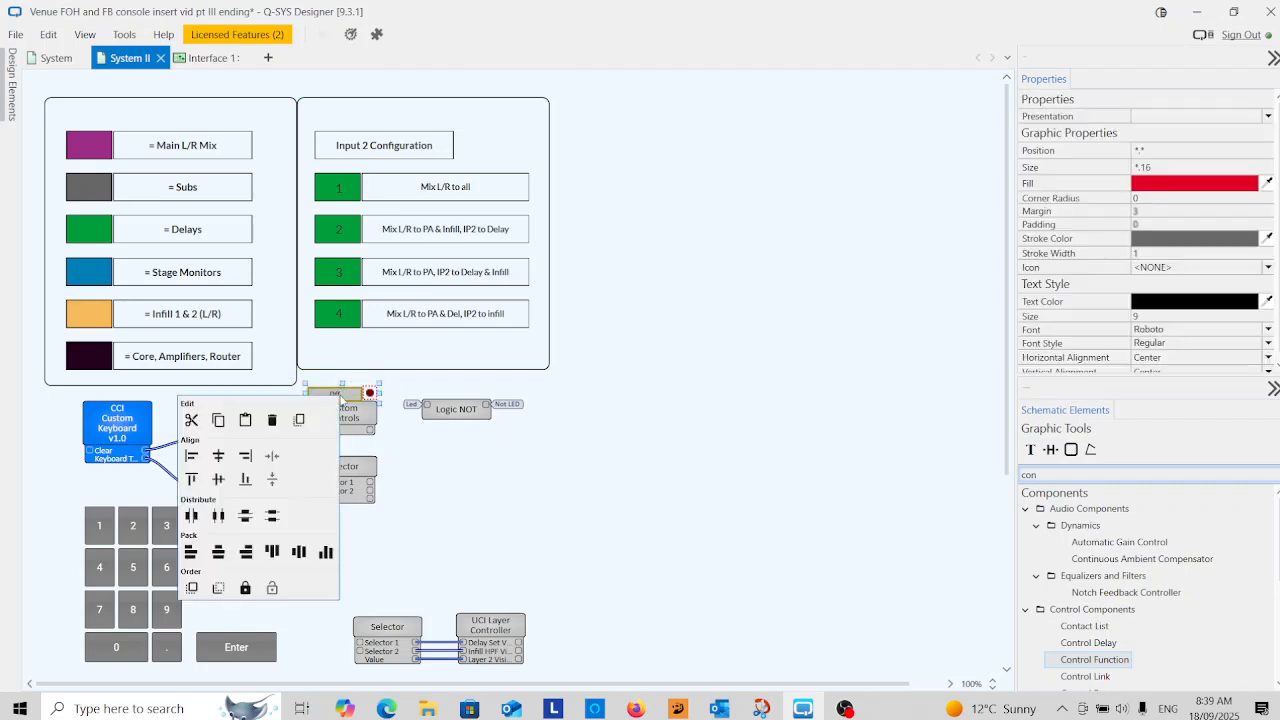
click(219, 421)
Paste the text field and LED onto the Interface 1 Delay Set page, placing the text beside Write Protect and the LED just beneath it.
click(210, 58)
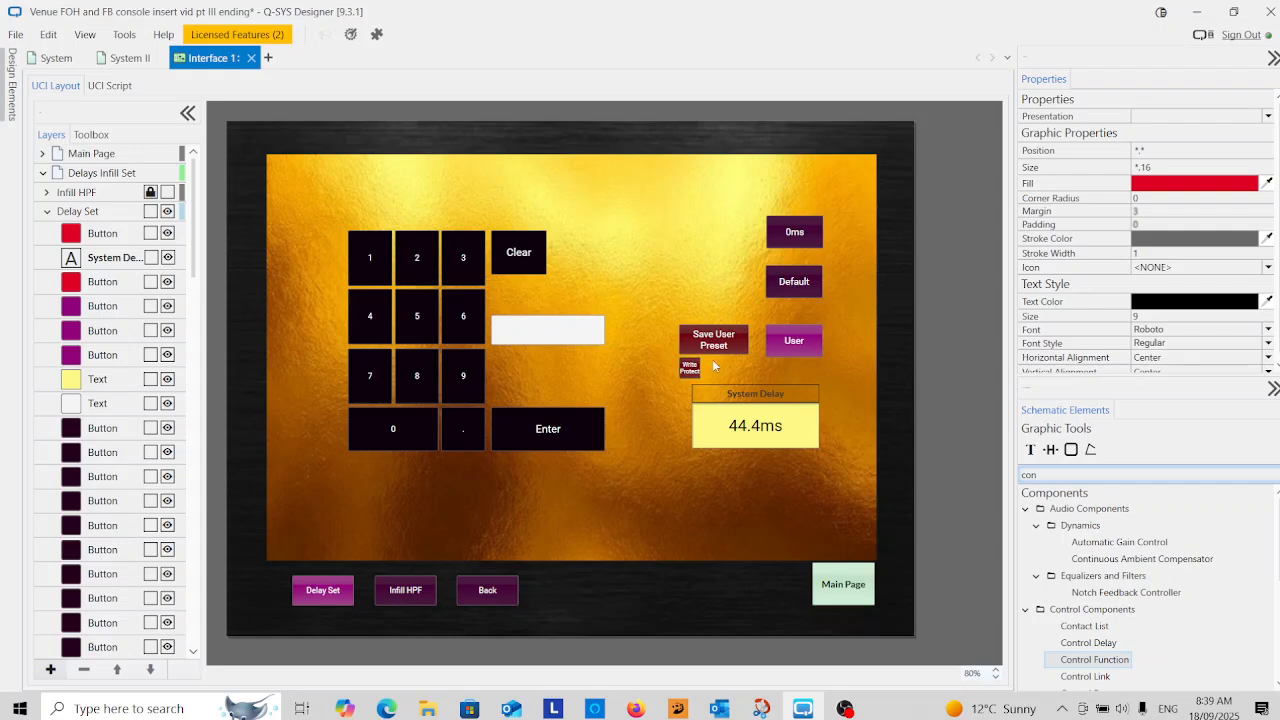
right_click(713, 366)
click(620, 388)
drag(745, 370, 706, 363)
click(706, 363)
click(780, 378)
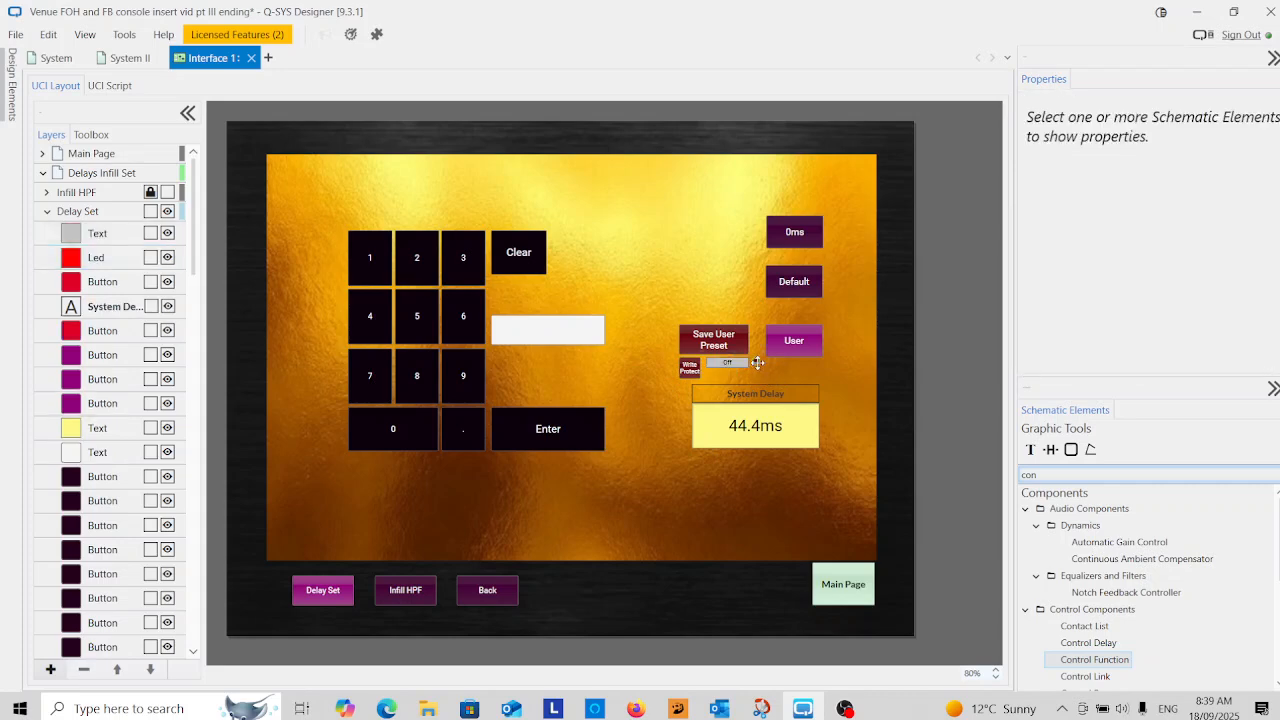
click(756, 362)
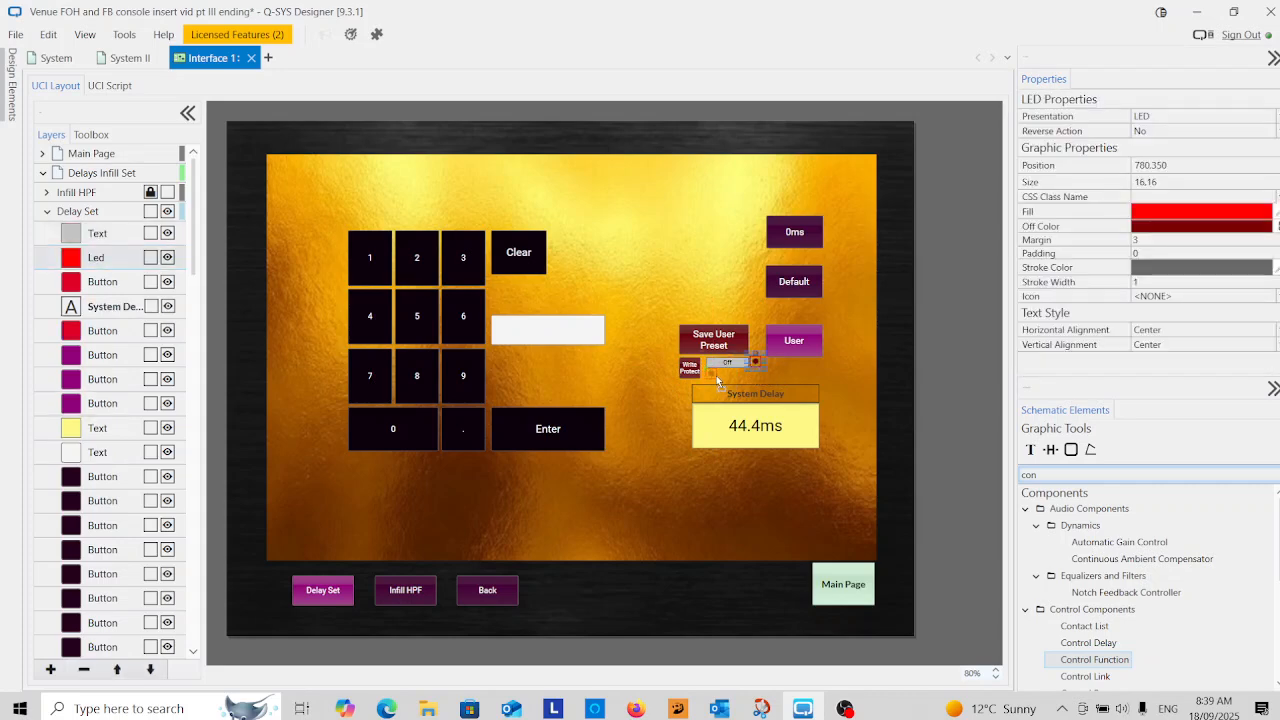
click(781, 374)
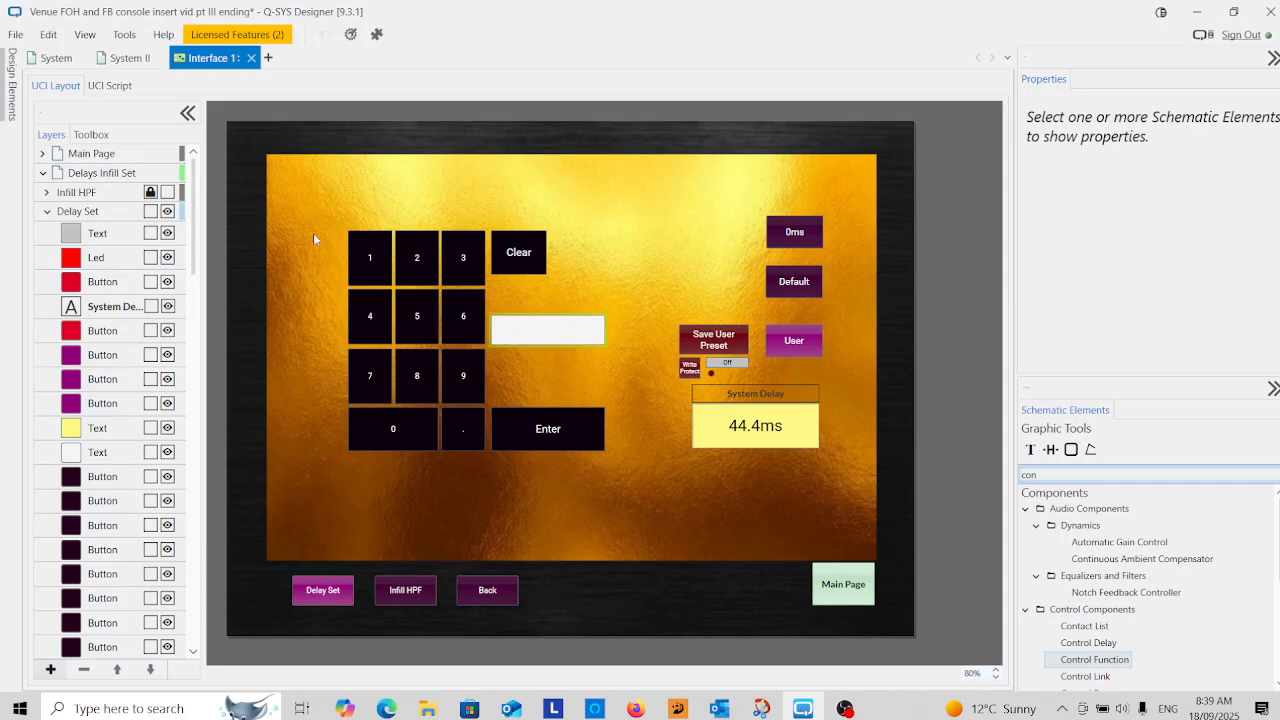
Emulate the design and toggle Write Protect on the Delay Set page to test the LED, On/Off text and Save User Preset button.
click(18, 36)
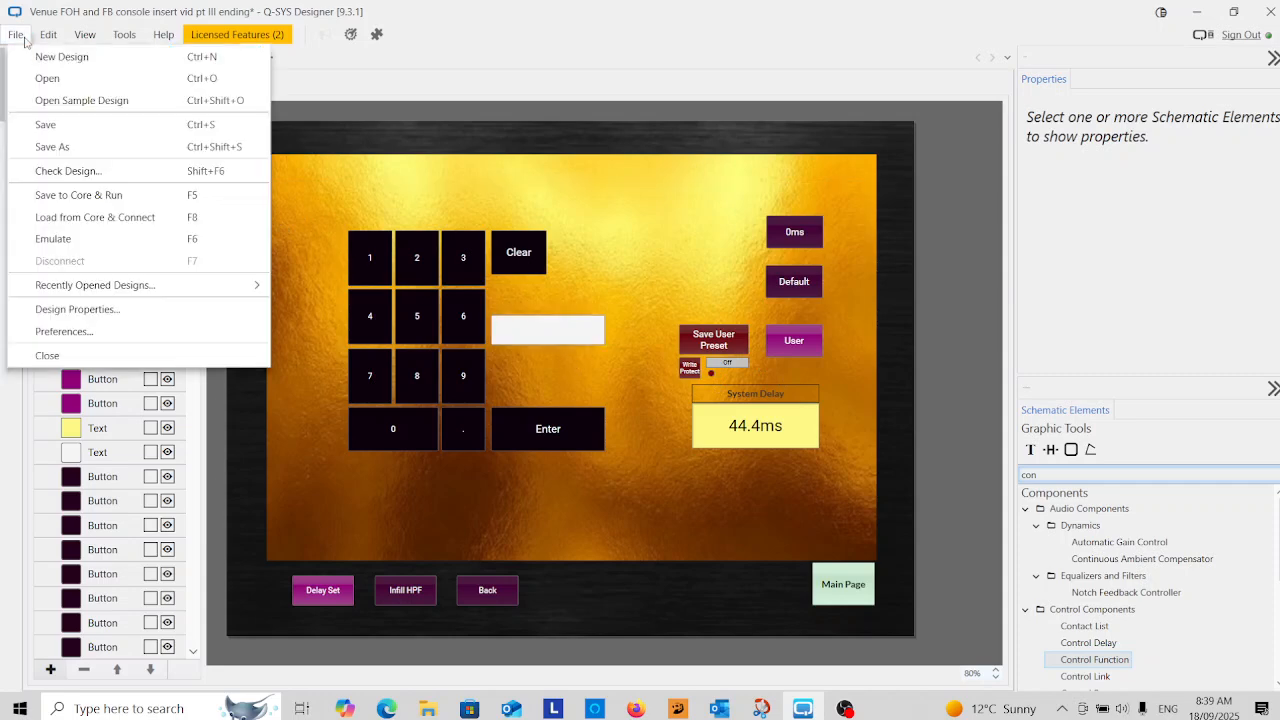
click(78, 240)
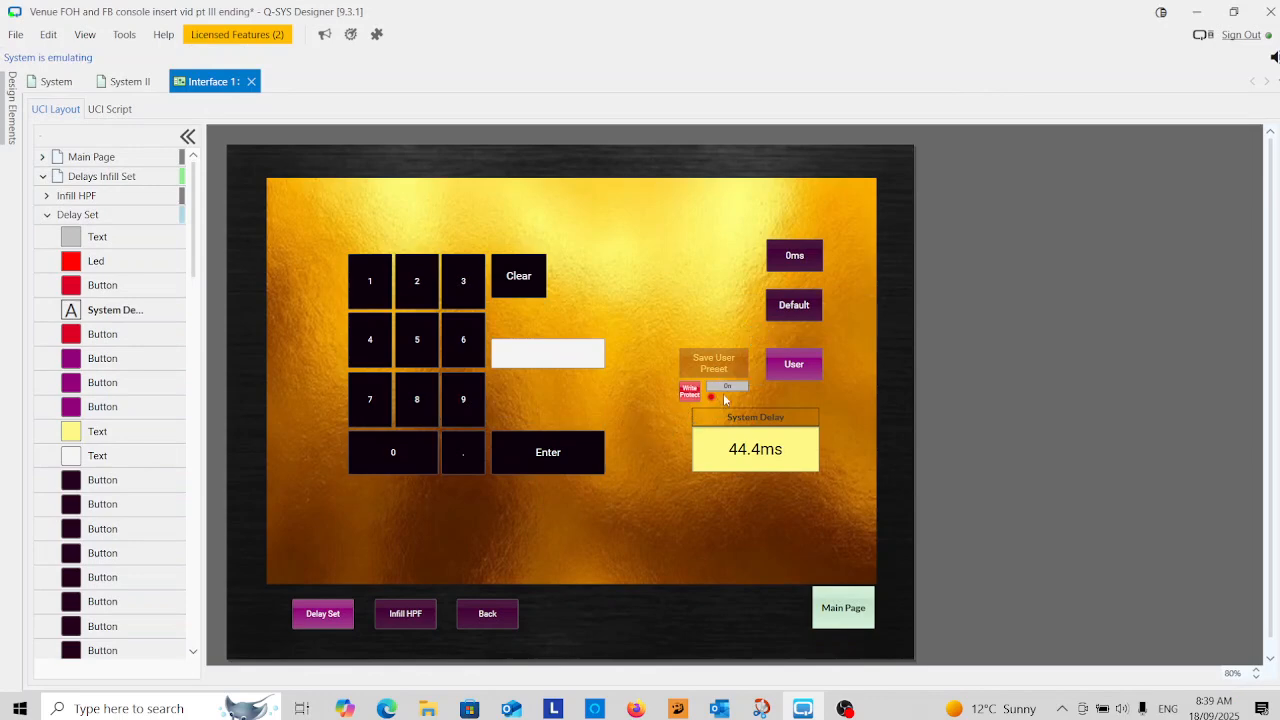
click(690, 394)
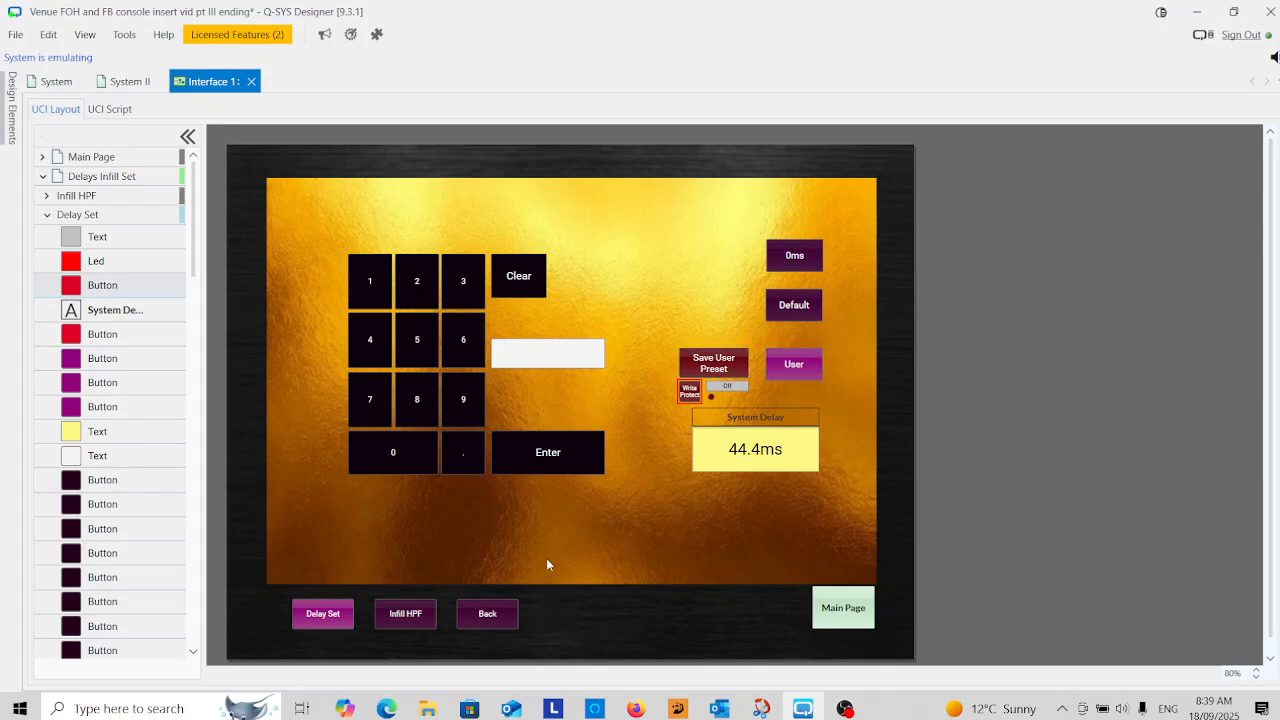
click(846, 708)
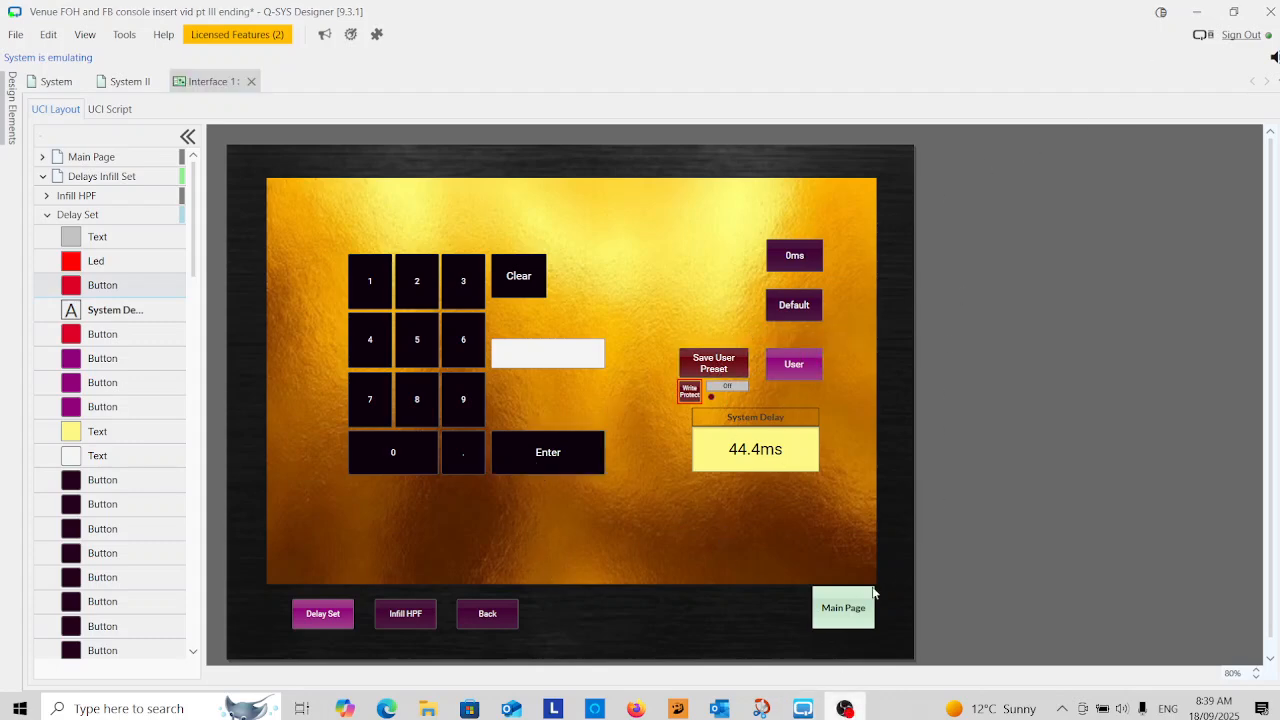